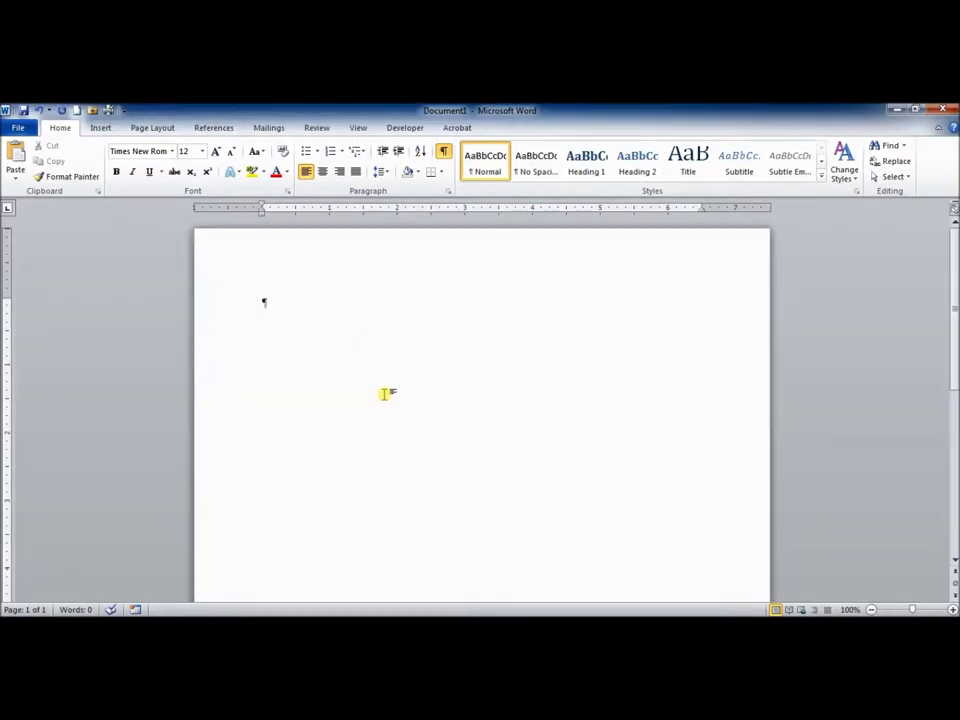
- Enter the null hypothesis label "H0:" on the first line, with the 0 as a subscript
{"action": "type", "text": "H"}
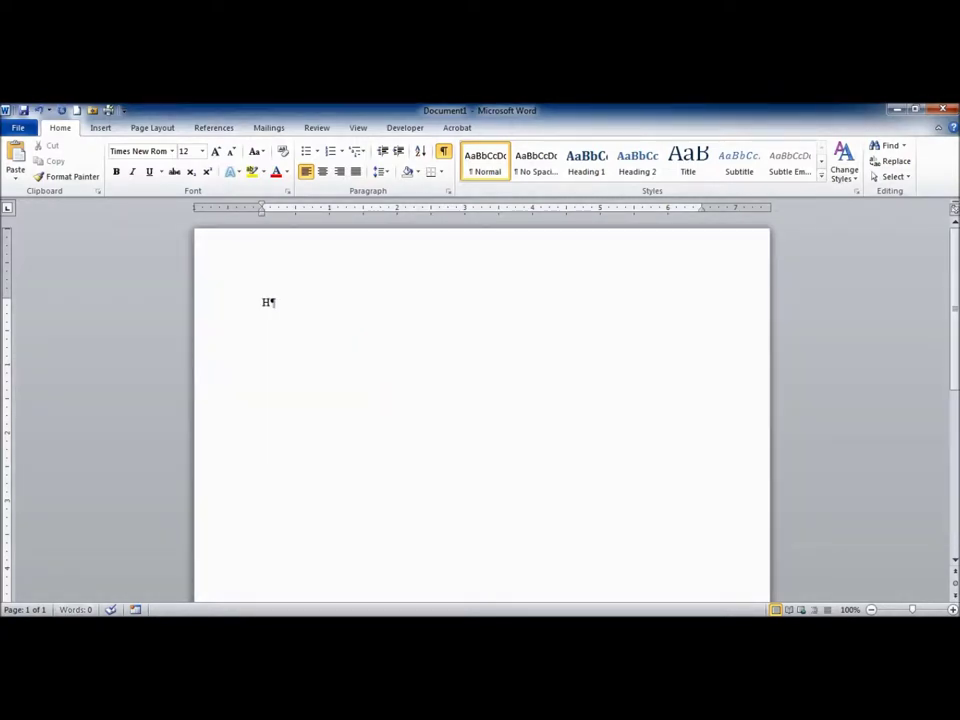
{"action": "left_click", "coordinate": [190, 171]}
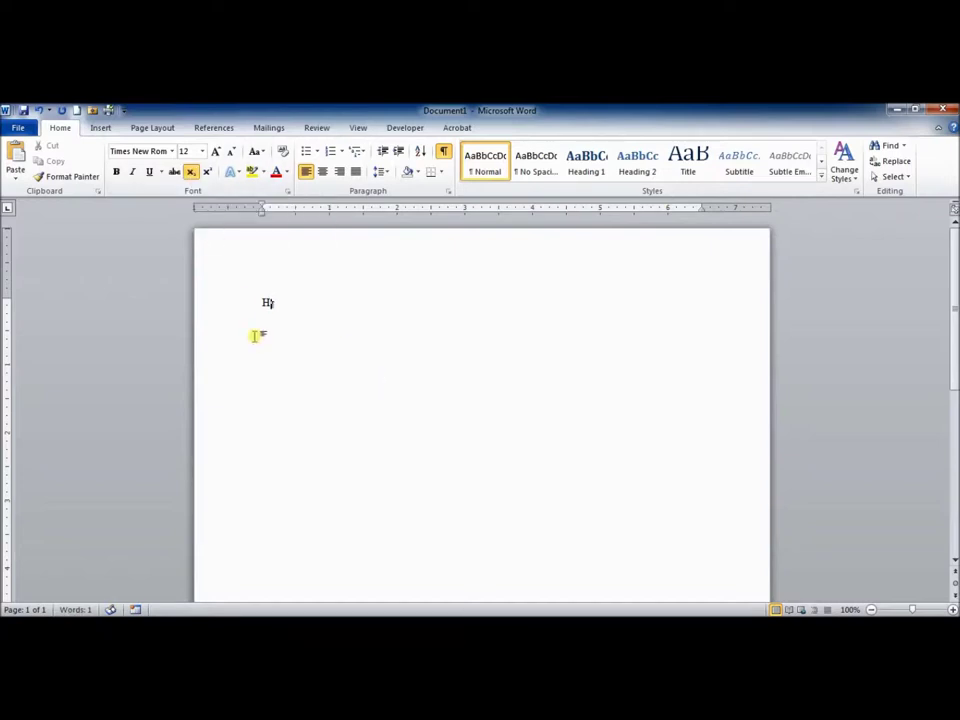
{"action": "type", "text": "2"}
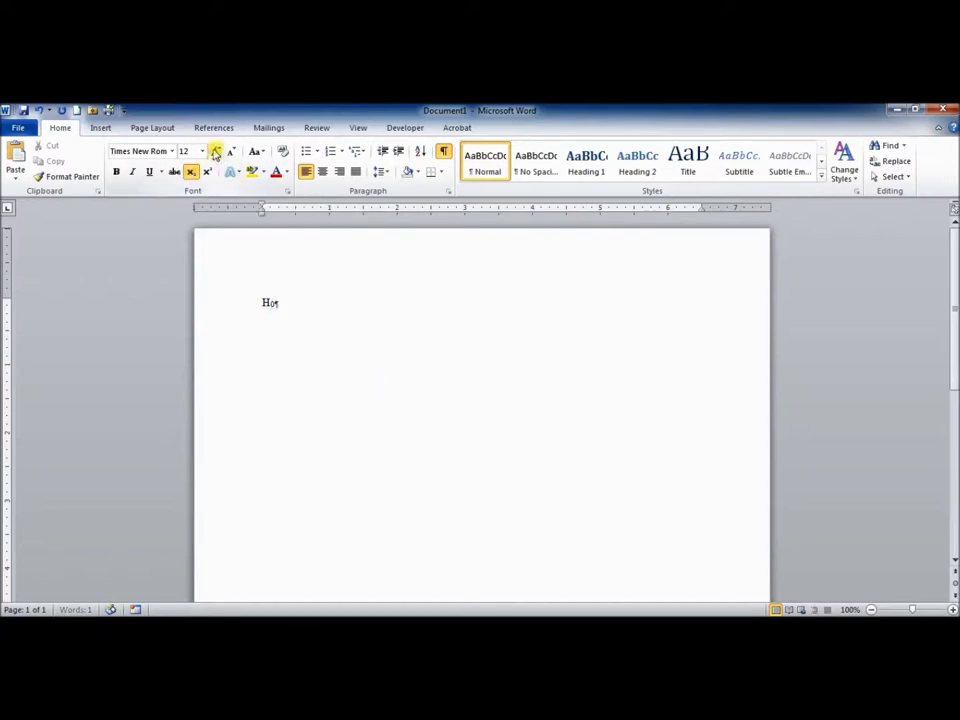
{"action": "left_click", "coordinate": [193, 174]}
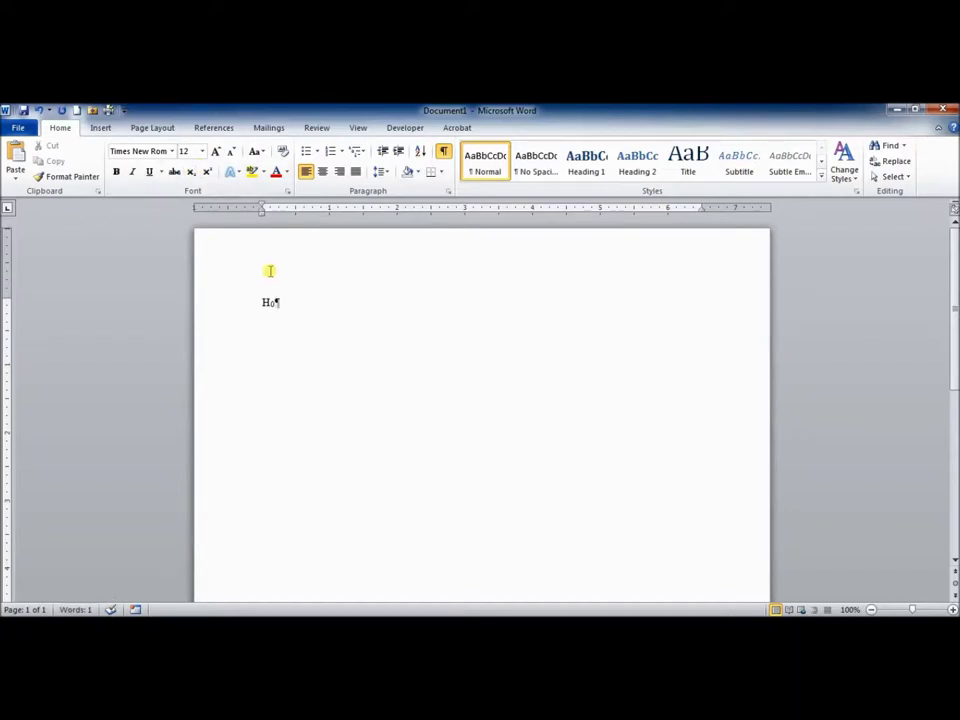
{"action": "type", "text": "O"}
- Insert the Greek small letter mu (μ) from the Greek and Coptic symbol subset after the "H0:" label
{"action": "left_click", "coordinate": [101, 128]}
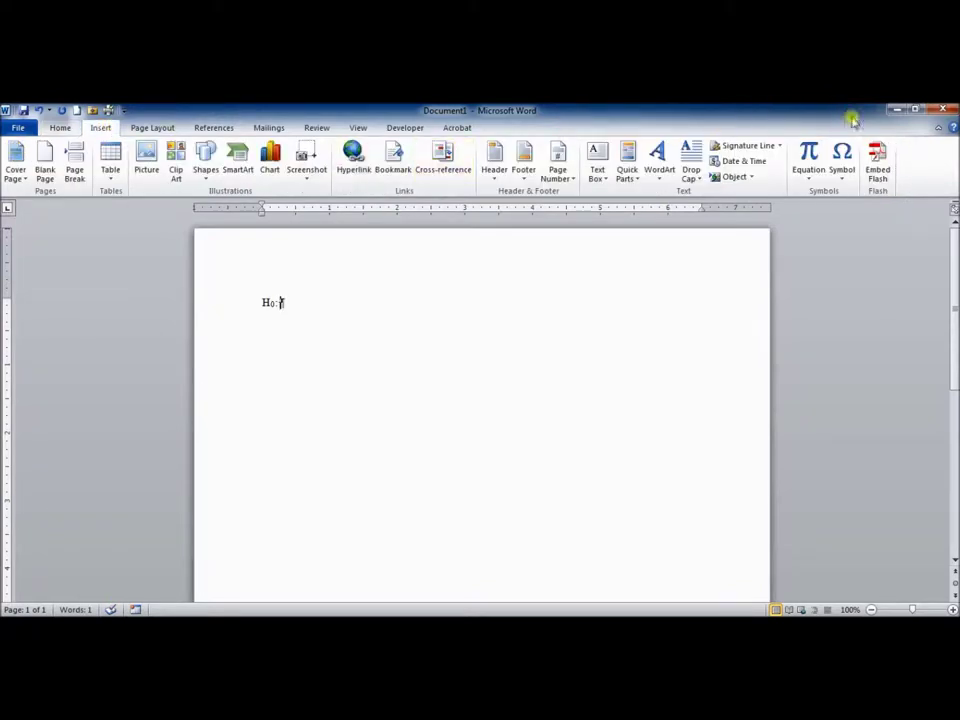
{"action": "left_click", "coordinate": [848, 168]}
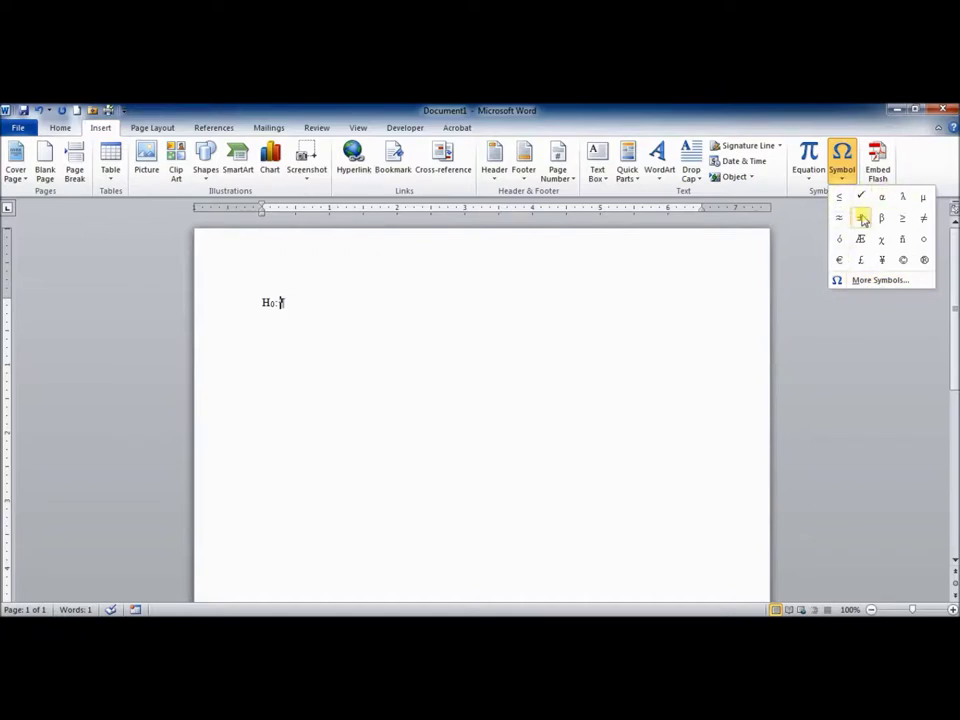
{"action": "left_click", "coordinate": [866, 282]}
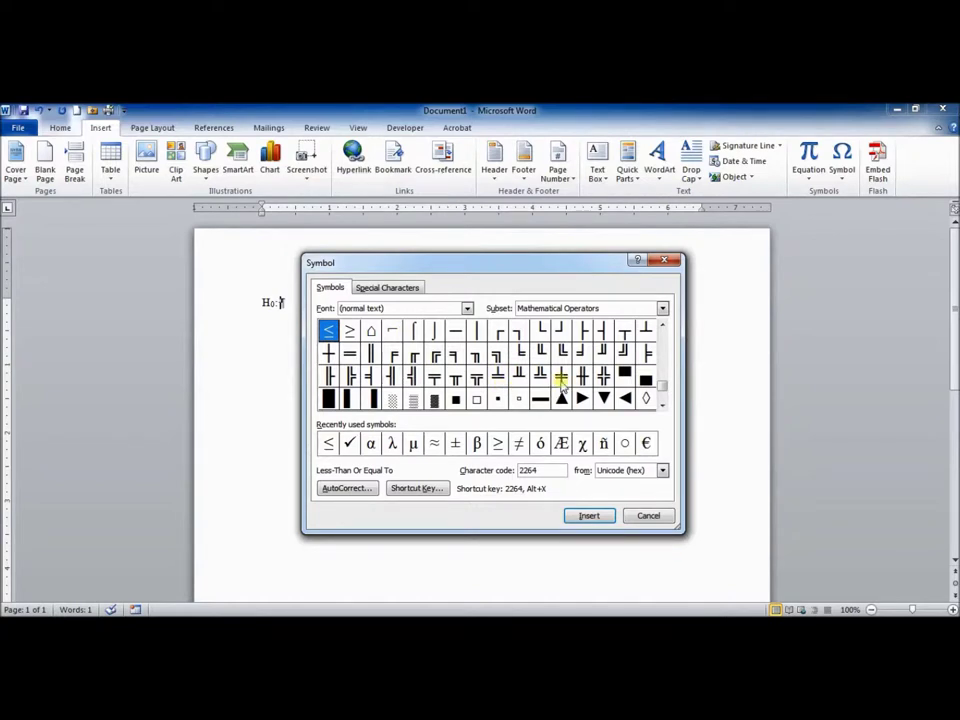
{"action": "left_click", "coordinate": [662, 308]}
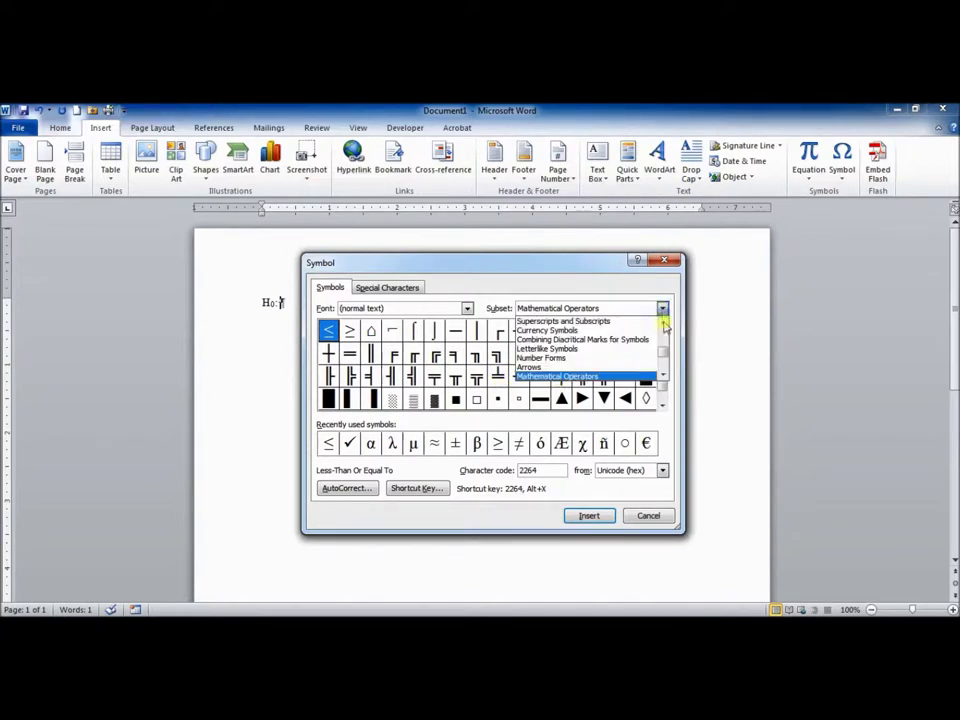
{"action": "left_click_drag", "start_coordinate": [660, 345], "coordinate": [664, 338]}
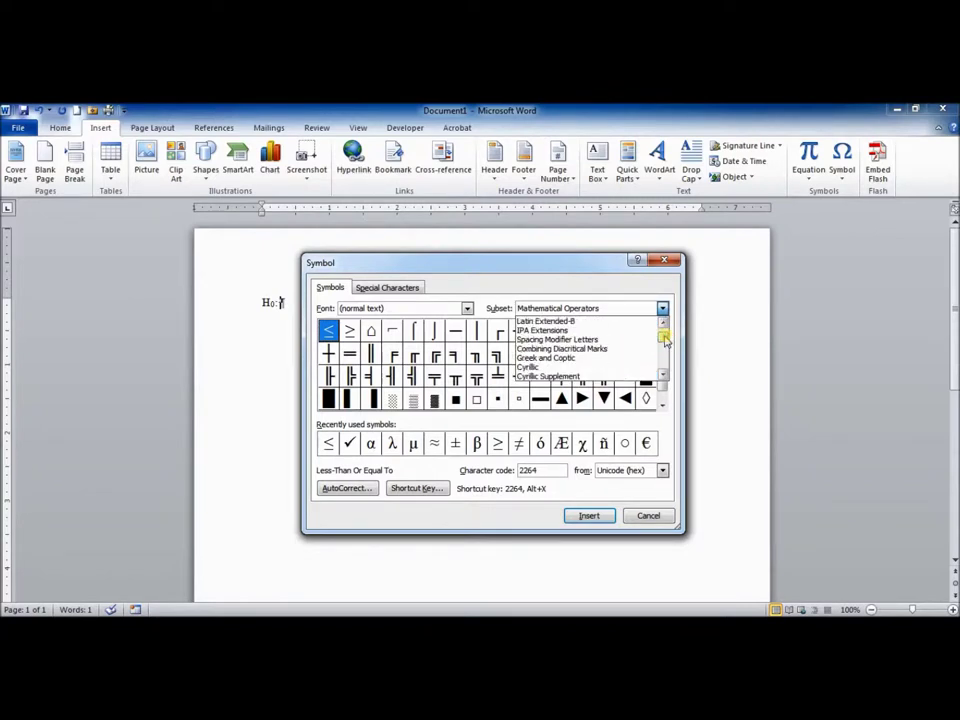
{"action": "left_click", "coordinate": [596, 362]}
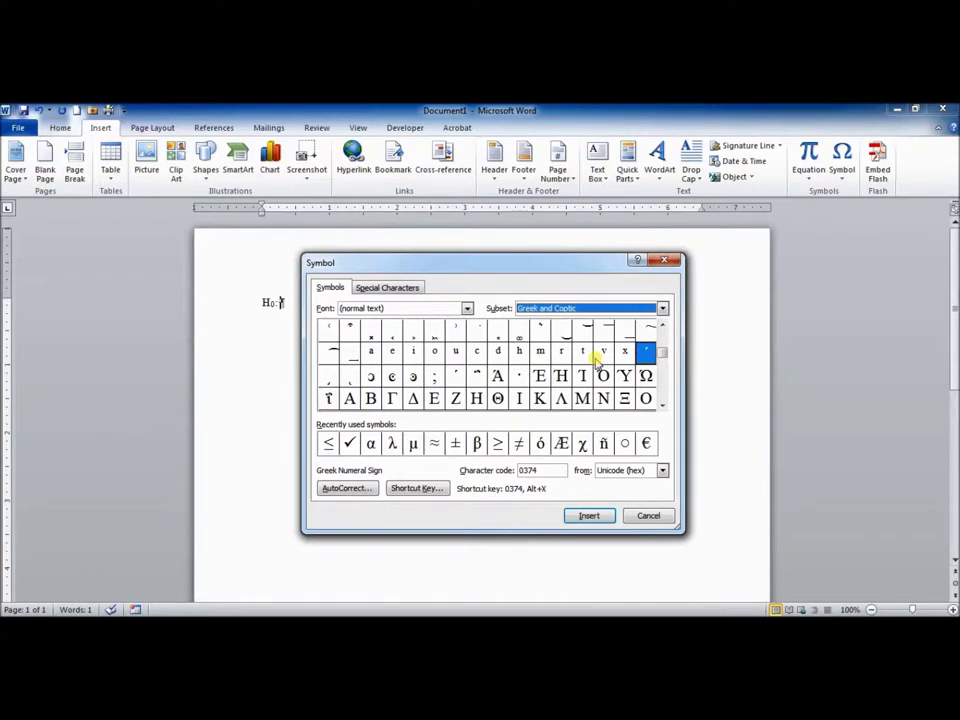
{"action": "left_click", "coordinate": [663, 405]}
{"action": "left_click", "coordinate": [663, 405]}
{"action": "left_click", "coordinate": [663, 405]}
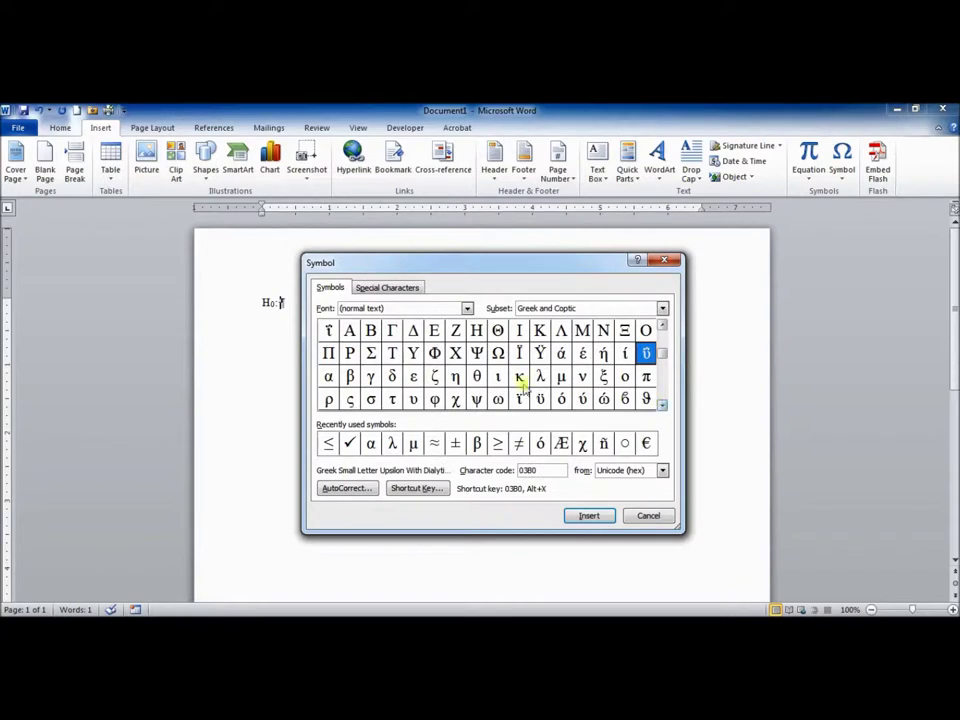
{"action": "left_click", "coordinate": [561, 376]}
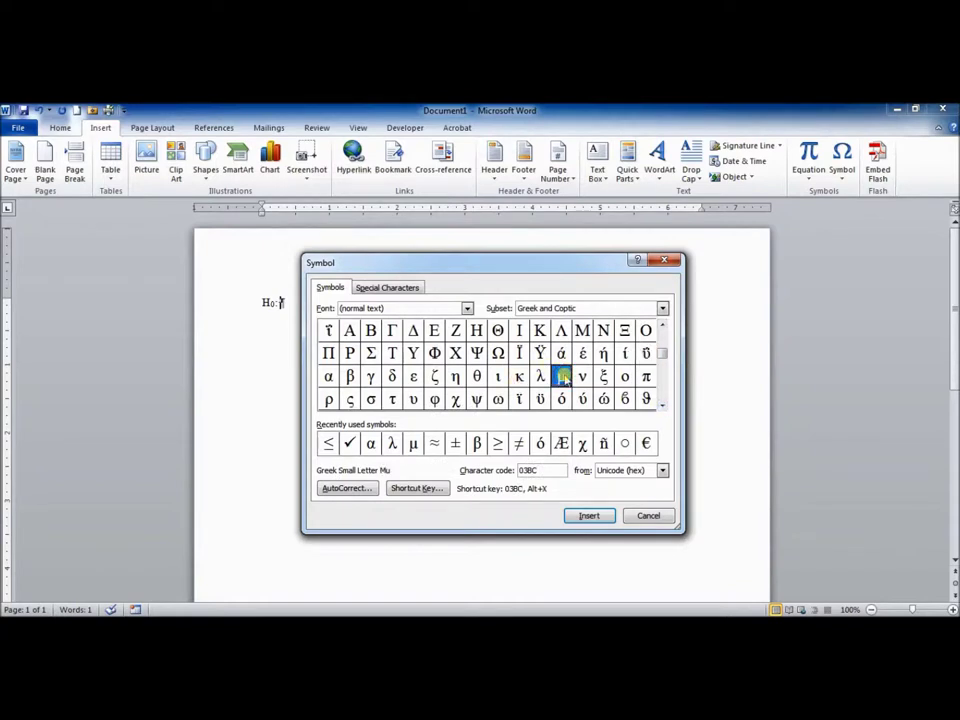
{"action": "left_click", "coordinate": [587, 516]}
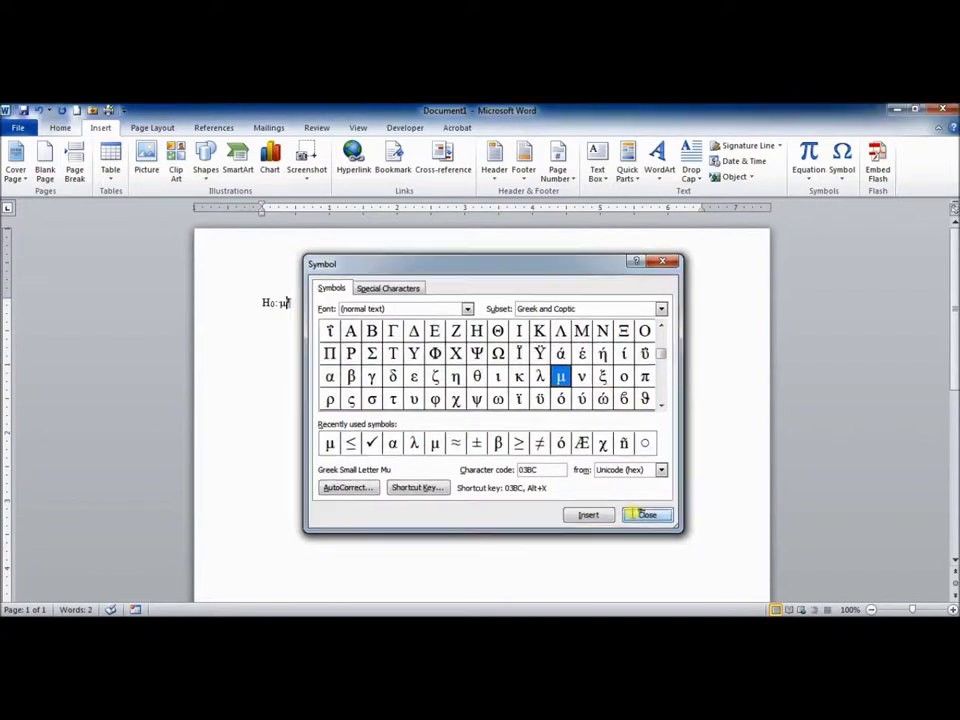
{"action": "left_click", "coordinate": [638, 514]}
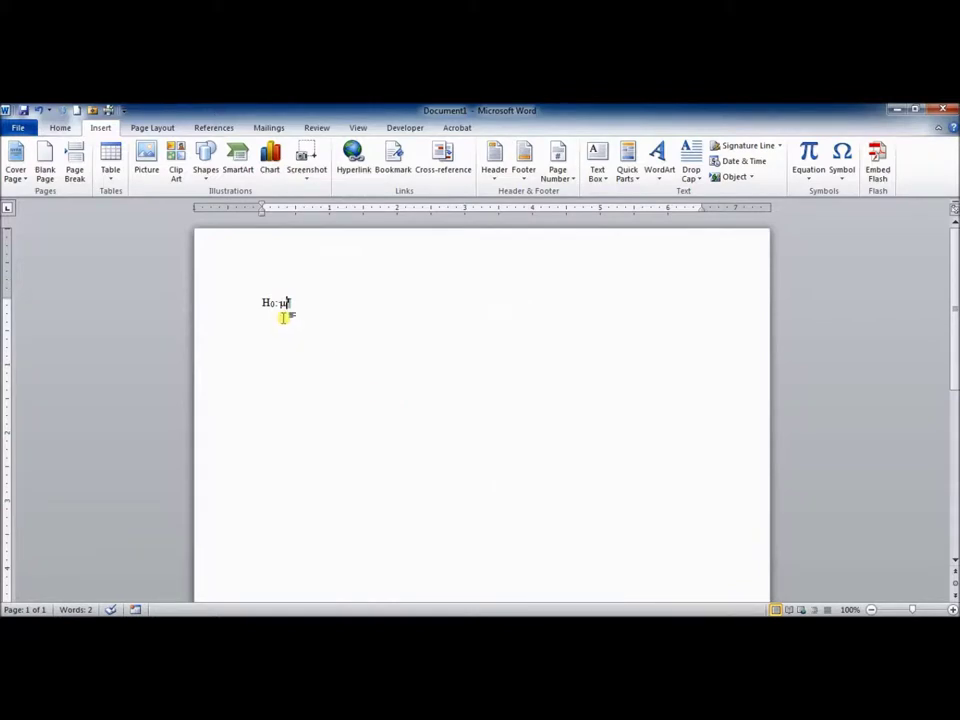
- Add a subscript 1 to the μ, followed by a normal-size equals sign
{"action": "left_click", "coordinate": [60, 128]}
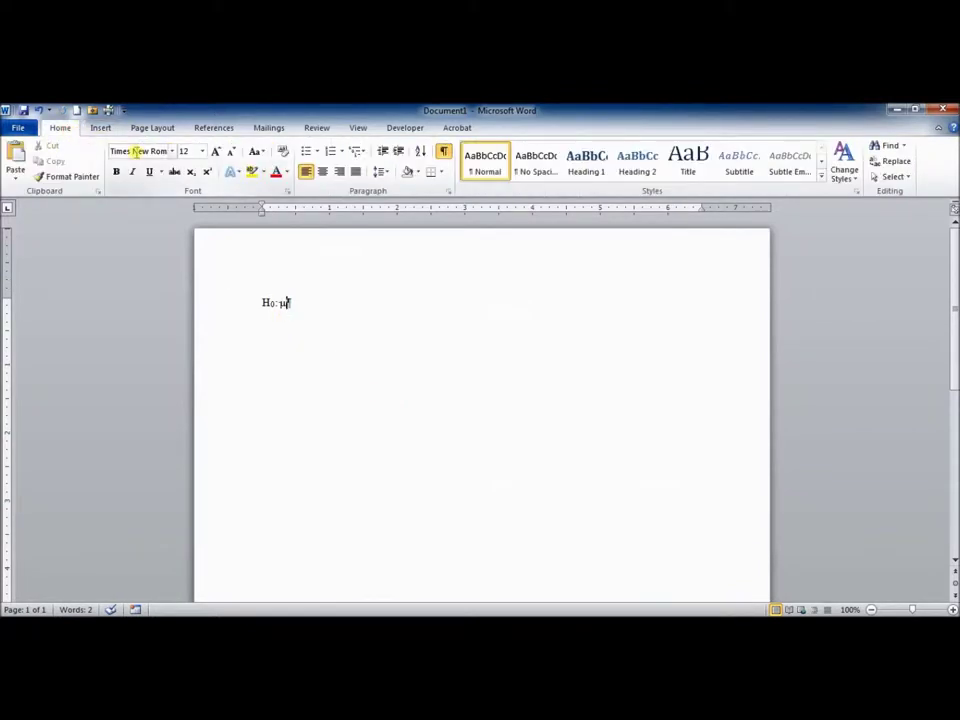
{"action": "left_click", "coordinate": [190, 171]}
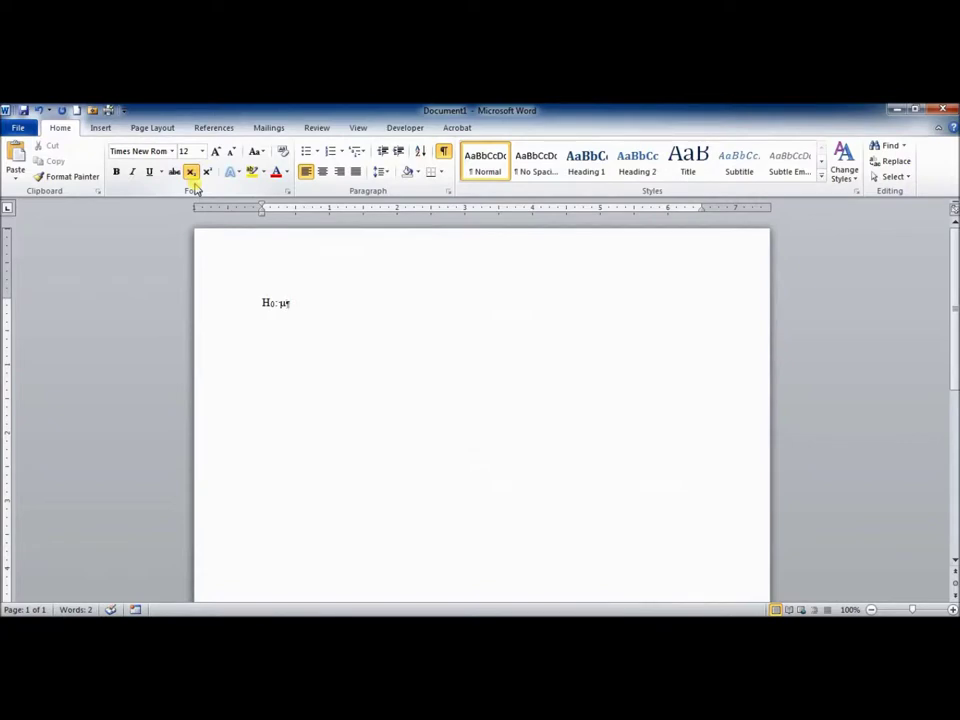
{"action": "type", "text": "1"}
{"action": "left_click", "coordinate": [190, 171]}
{"action": "type", "text": "="}
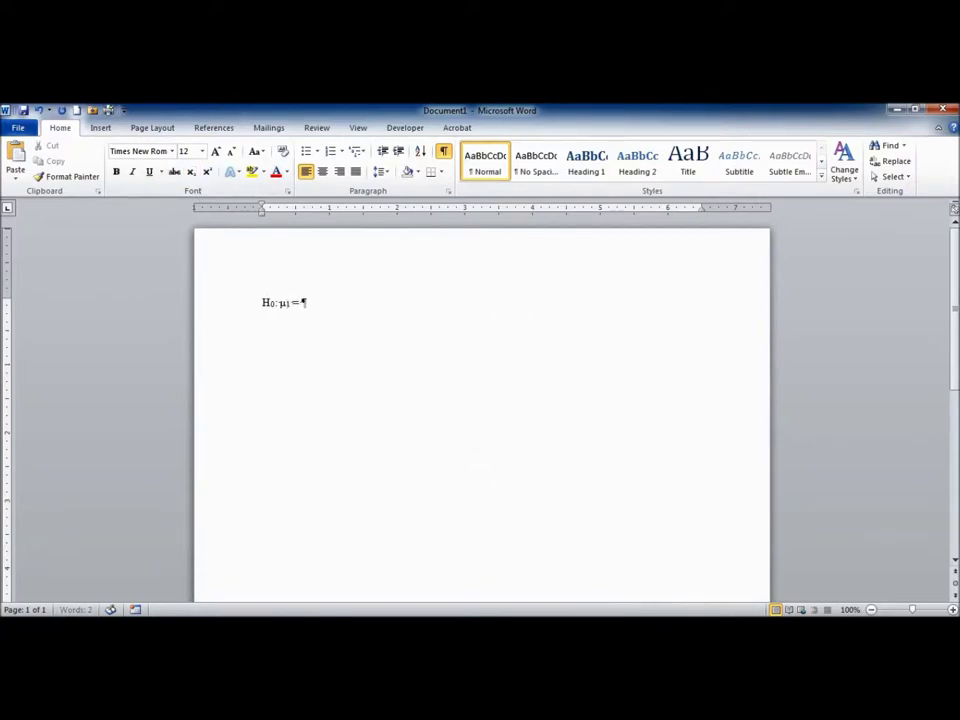
- Complete the null hypothesis with a μ symbol after the equals sign and give it a subscript 2
{"action": "left_click", "coordinate": [99, 128]}
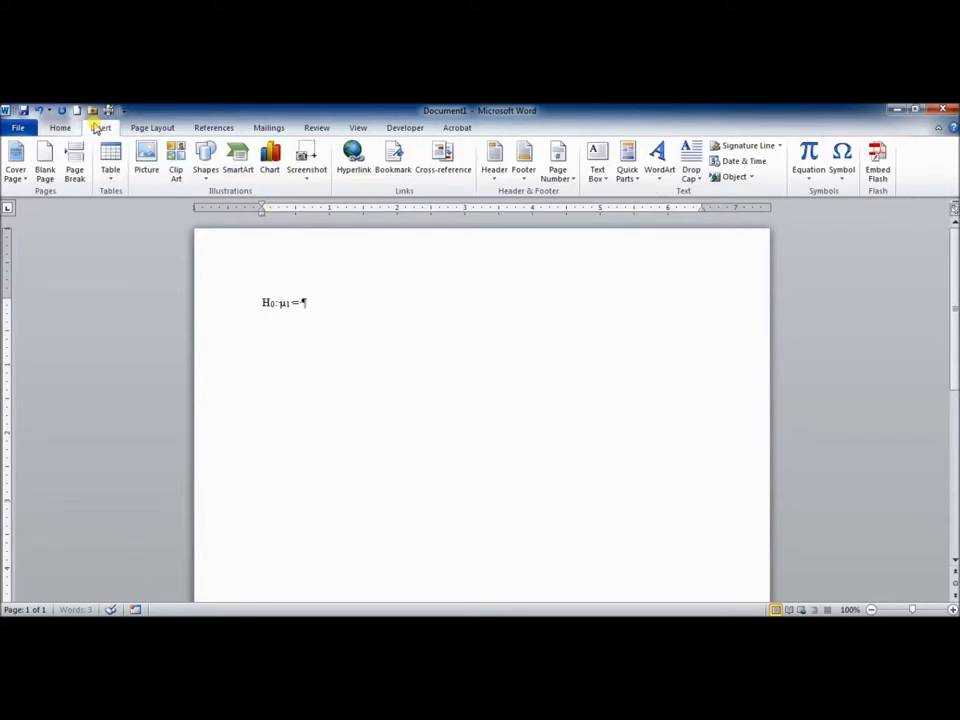
{"action": "left_click", "coordinate": [841, 168]}
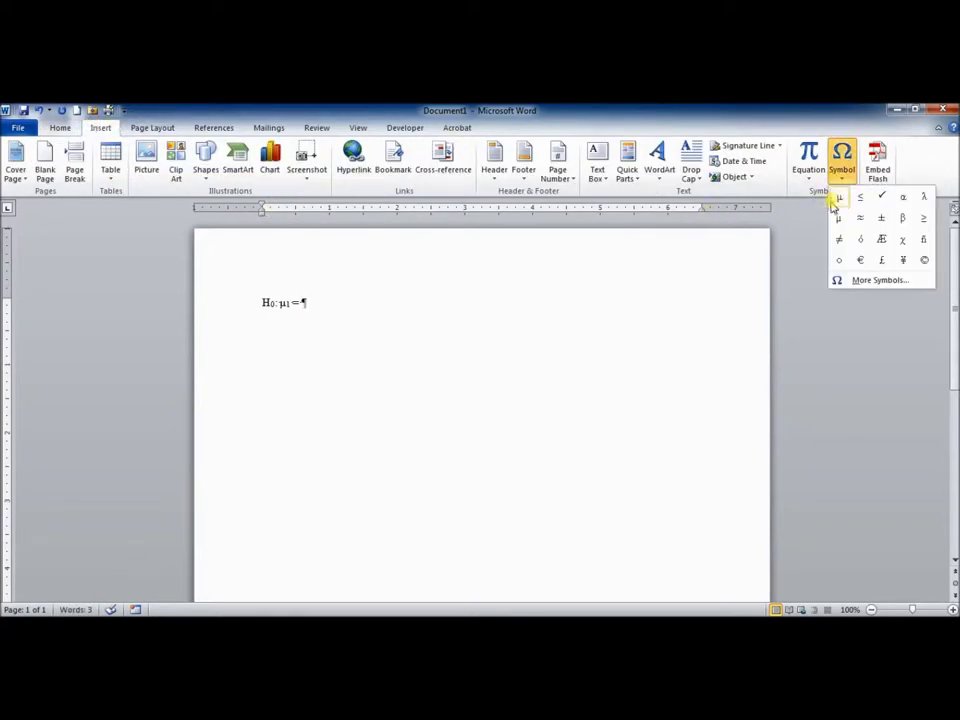
{"action": "left_click", "coordinate": [840, 199]}
{"action": "left_click", "coordinate": [60, 128]}
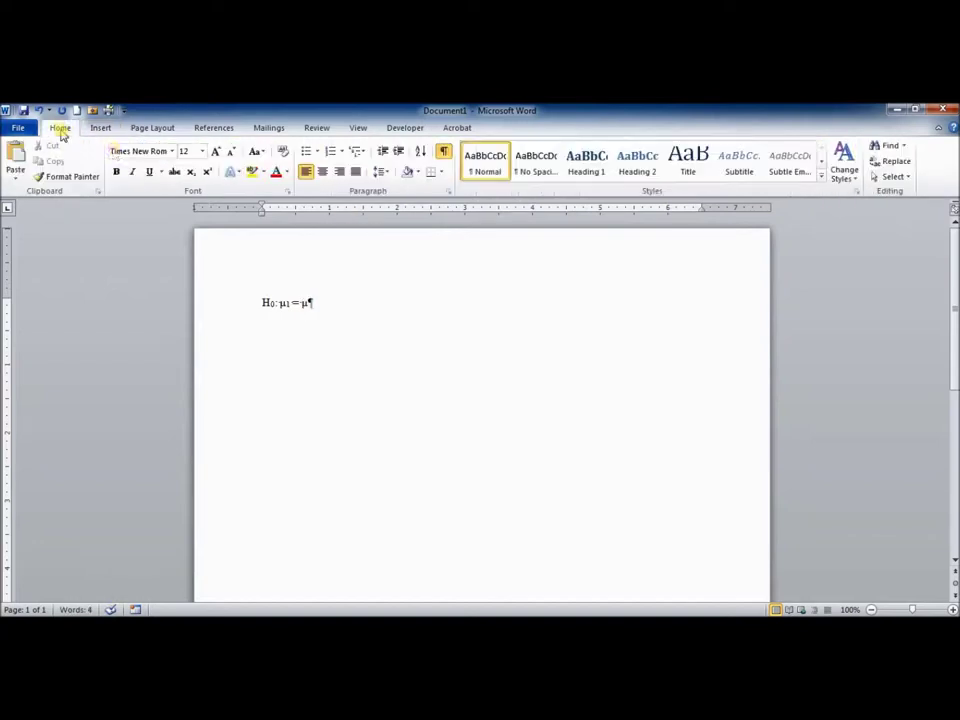
{"action": "left_click", "coordinate": [190, 171]}
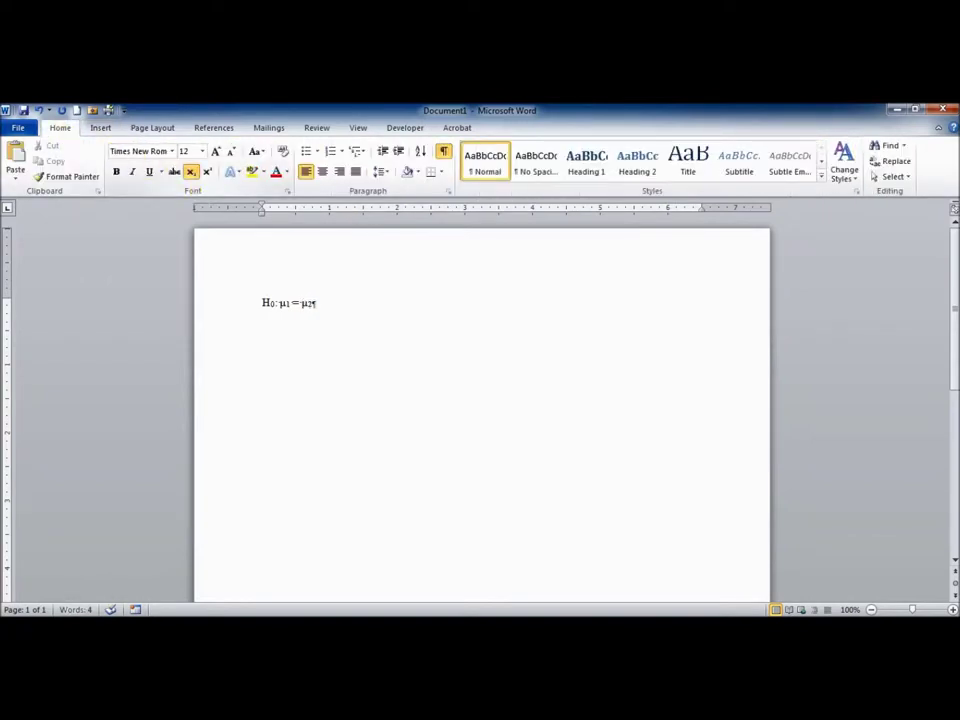
{"action": "type", "text": "2"}
- Start a second line with the alternative hypothesis label "H1:", with the 1 as a subscript
{"action": "key", "text": "Return"}
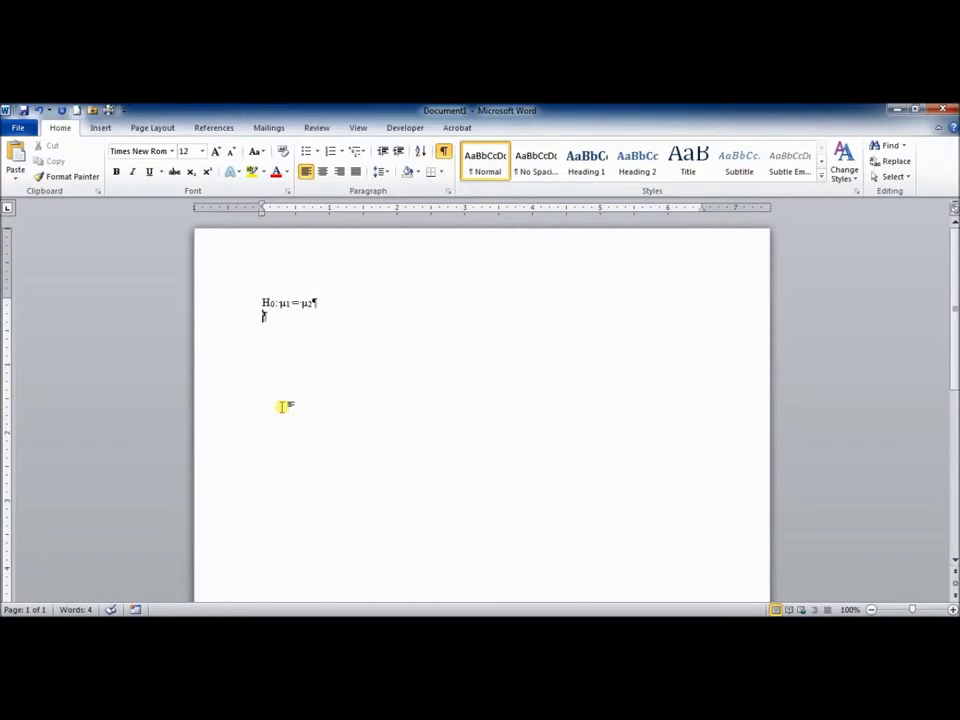
{"action": "type", "text": "H"}
{"action": "left_click", "coordinate": [191, 172]}
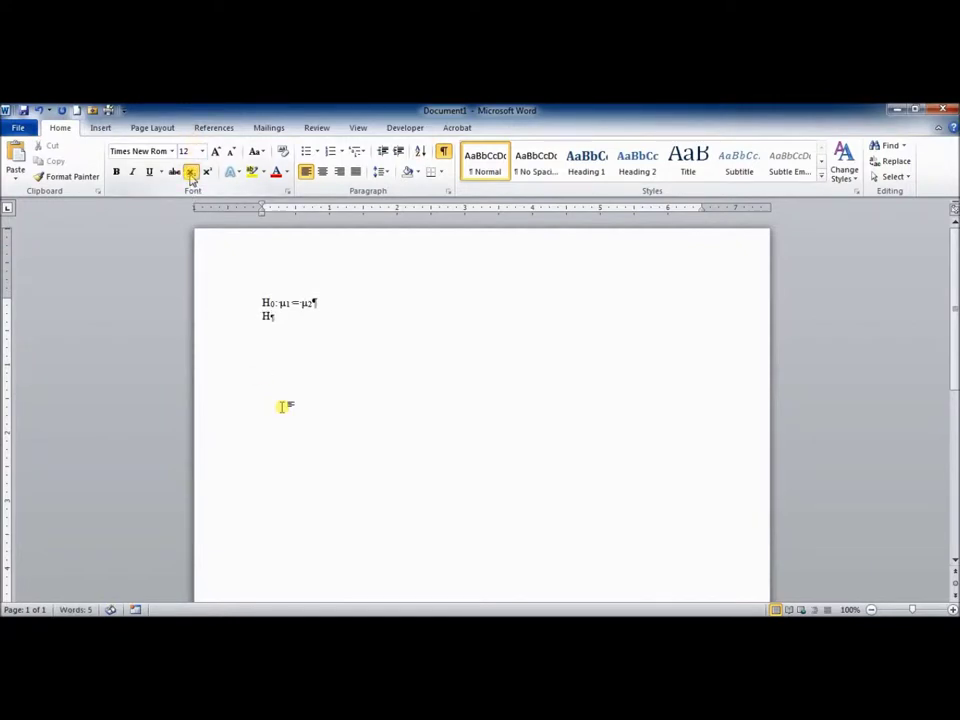
{"action": "type", "text": "1"}
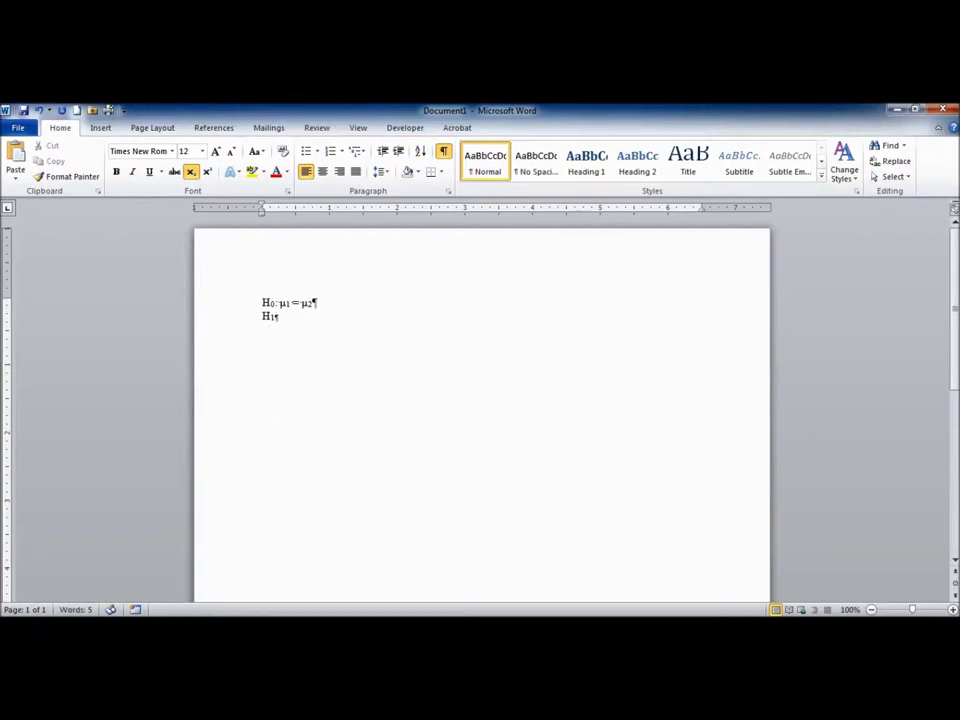
{"action": "left_click", "coordinate": [190, 173]}
{"action": "type", "text": ":"}
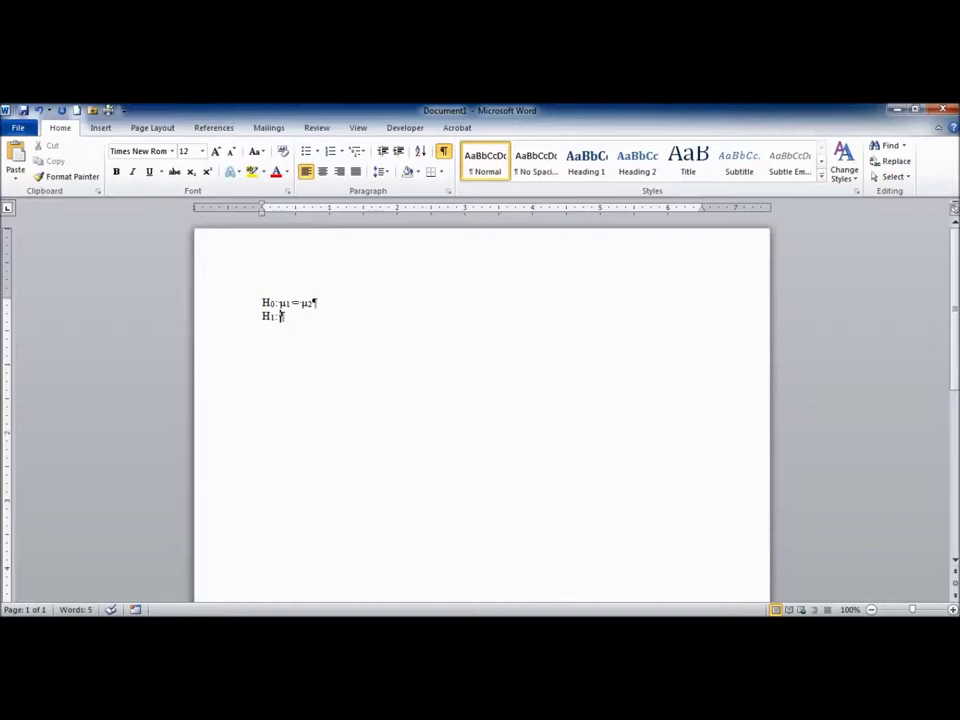
- Insert the recently used μ symbol after "H1:", add a subscript 1, and return to normal text
{"action": "left_click", "coordinate": [100, 127]}
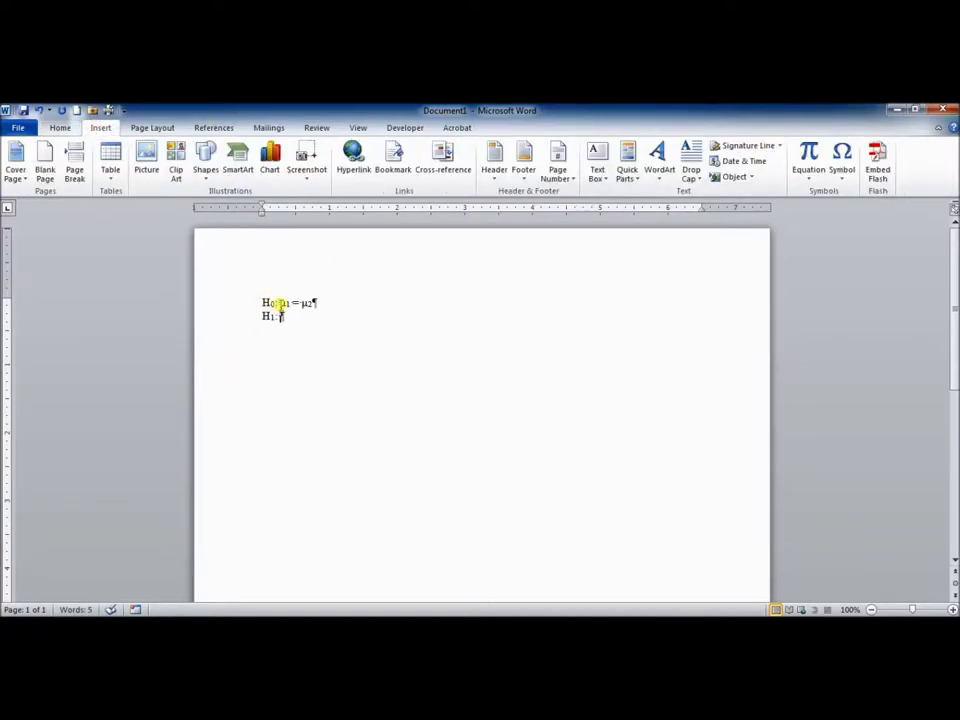
{"action": "left_click", "coordinate": [845, 168]}
{"action": "left_click", "coordinate": [840, 199]}
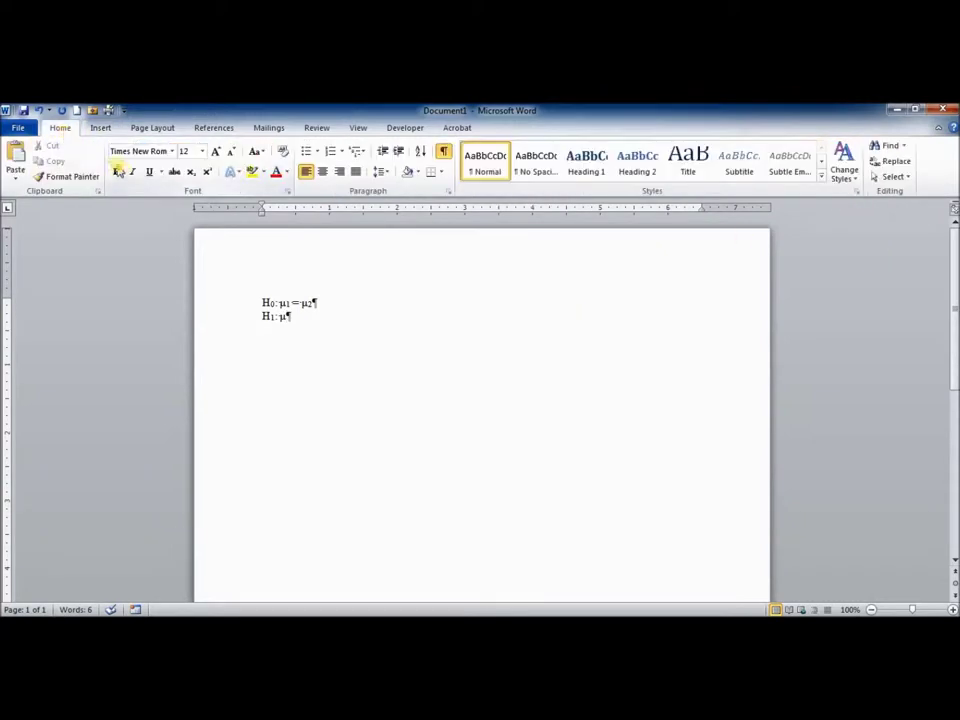
{"action": "left_click", "coordinate": [190, 171]}
{"action": "type", "text": "1"}
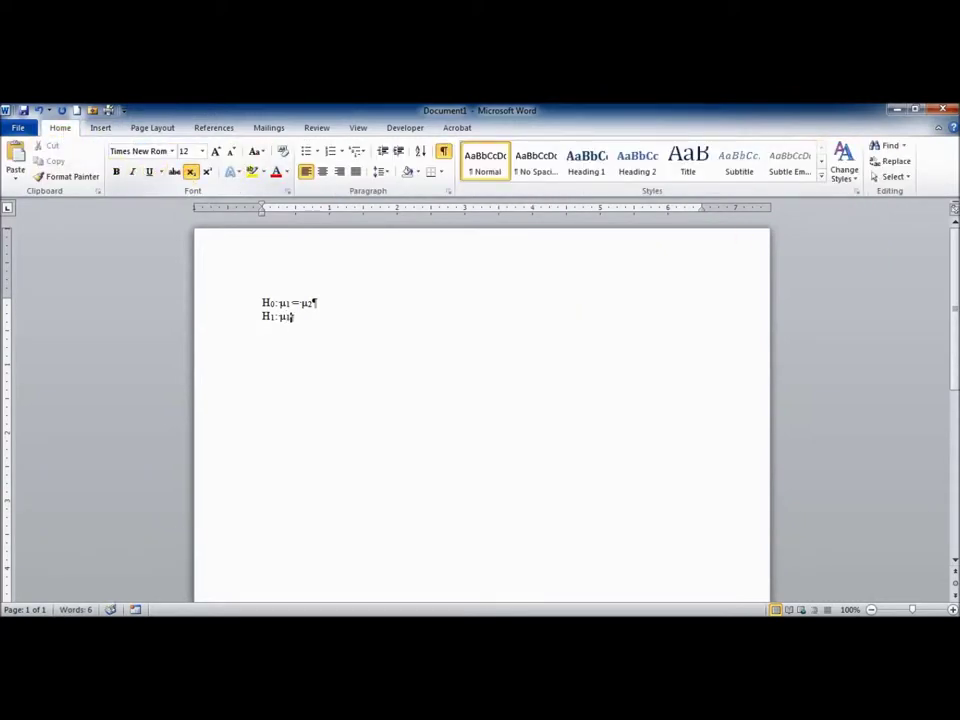
{"action": "left_click", "coordinate": [190, 175]}
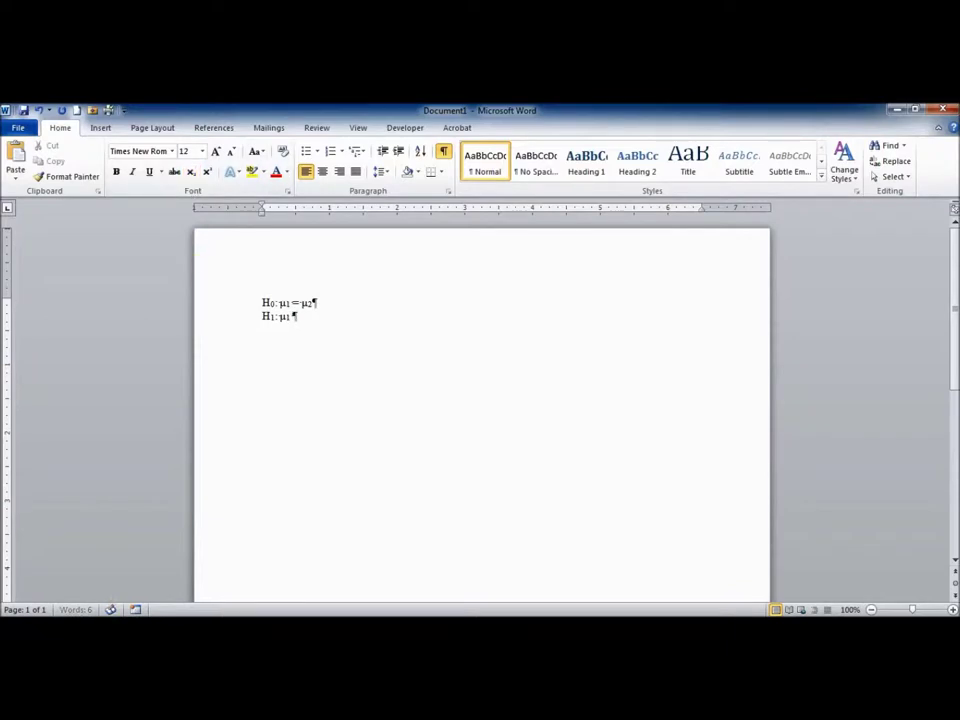
- Insert the Not Equal To symbol (≠) from the Mathematical Operators subset after μ1 in the H1 line
{"action": "left_click", "coordinate": [104, 129]}
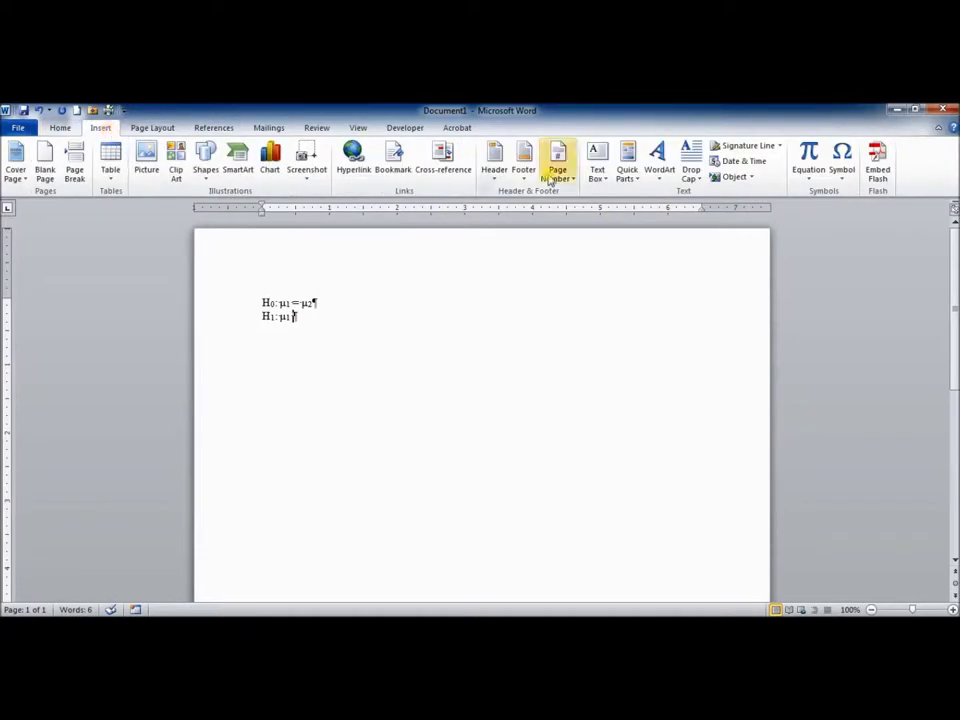
{"action": "left_click", "coordinate": [839, 162]}
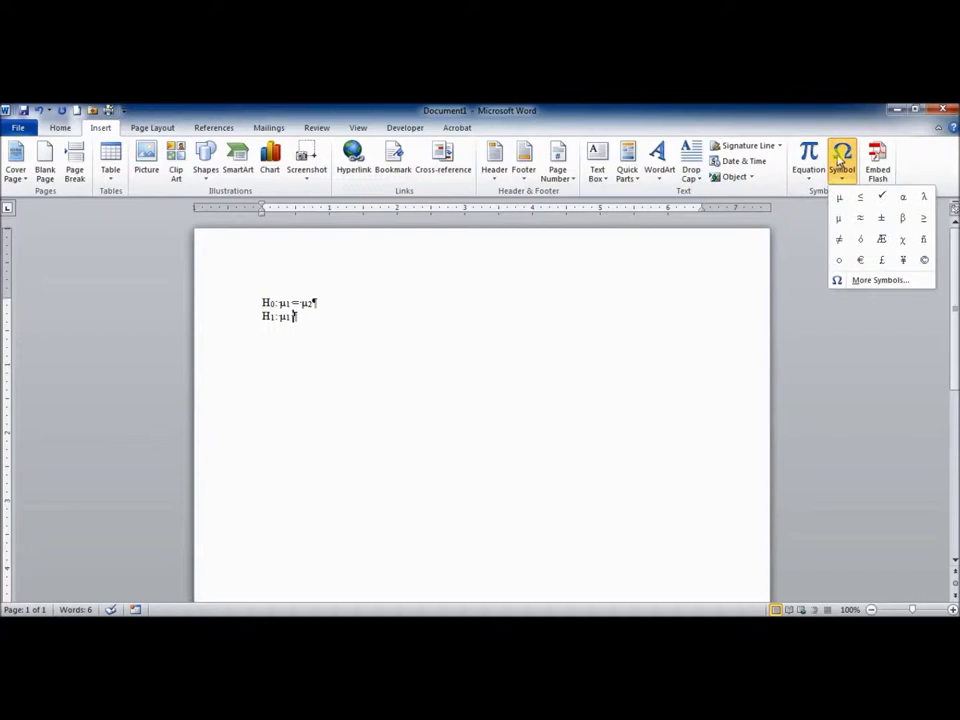
{"action": "left_click", "coordinate": [857, 282]}
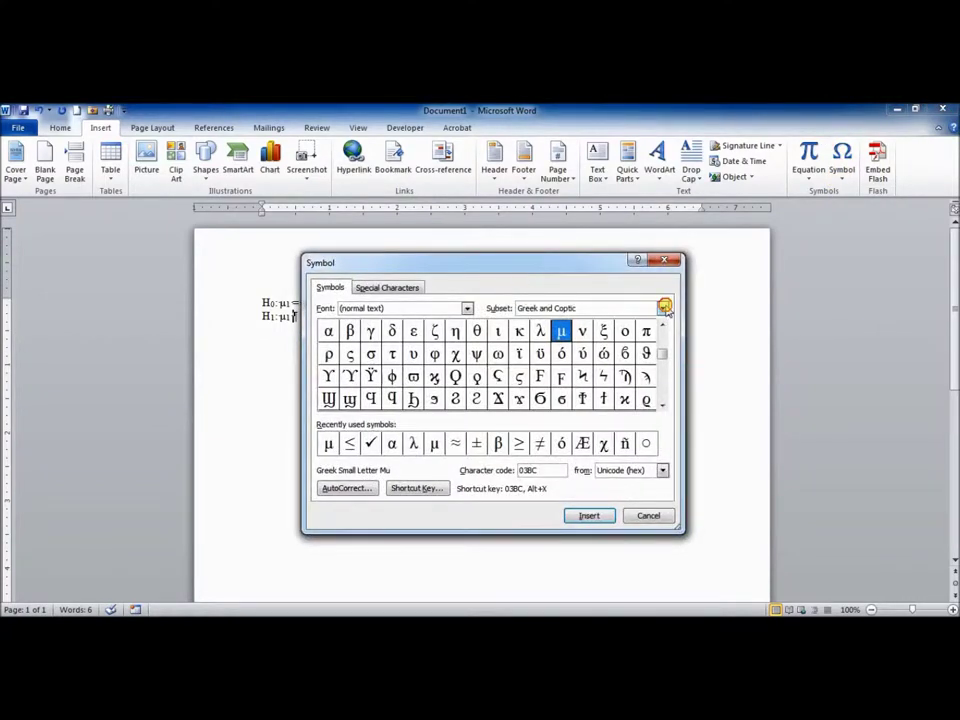
{"action": "left_click", "coordinate": [665, 308]}
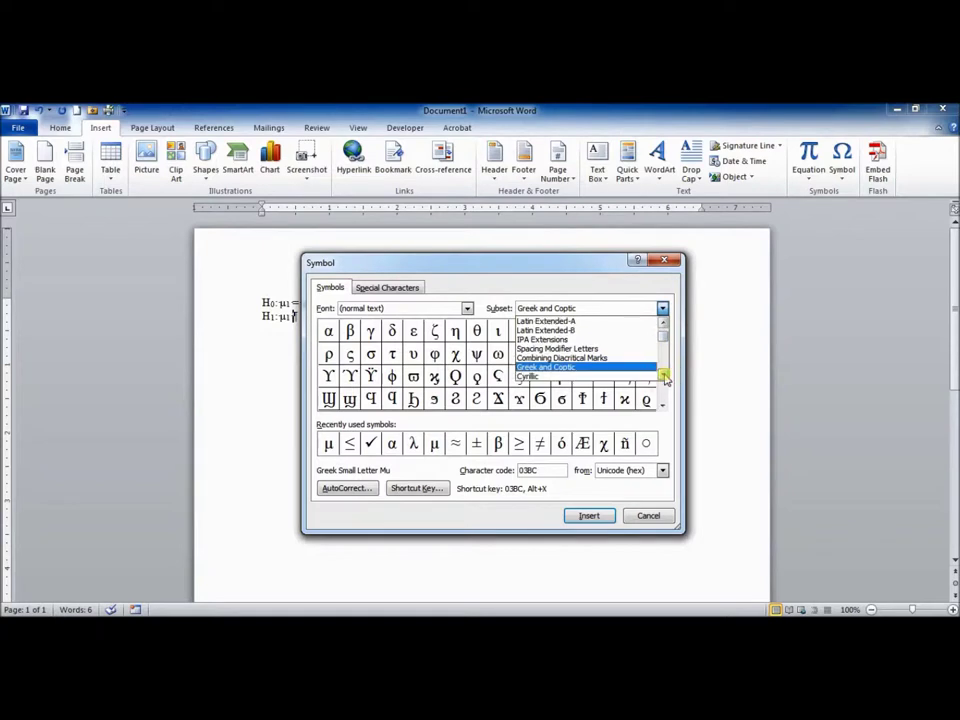
{"action": "scroll", "coordinate": [665, 376], "scroll_direction": "down", "scroll_amount": 7}
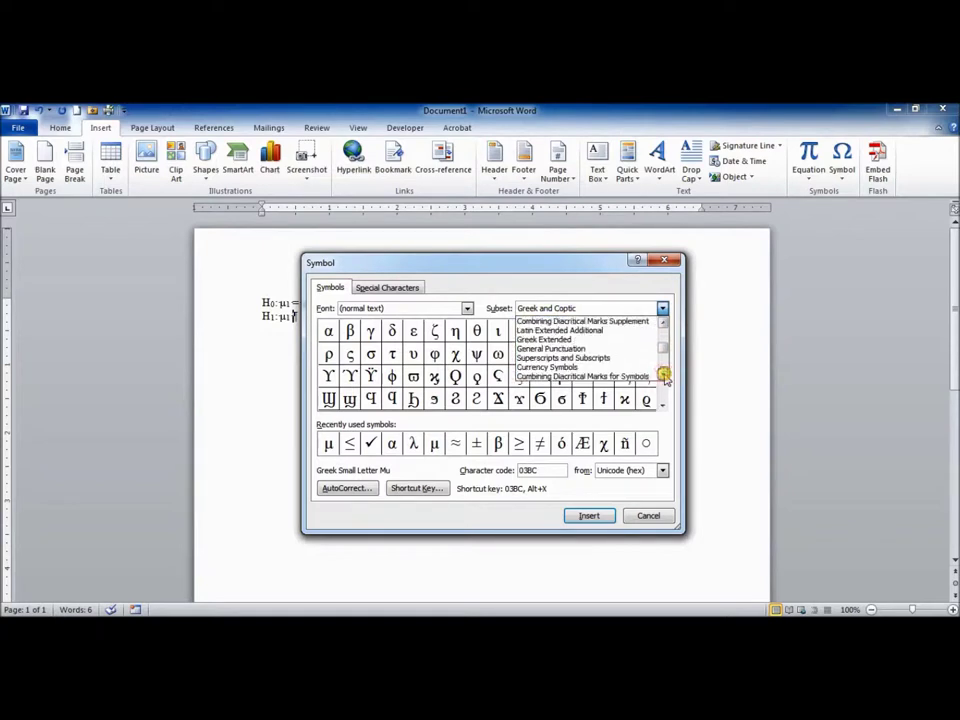
{"action": "scroll", "coordinate": [665, 376], "scroll_direction": "down", "scroll_amount": 5}
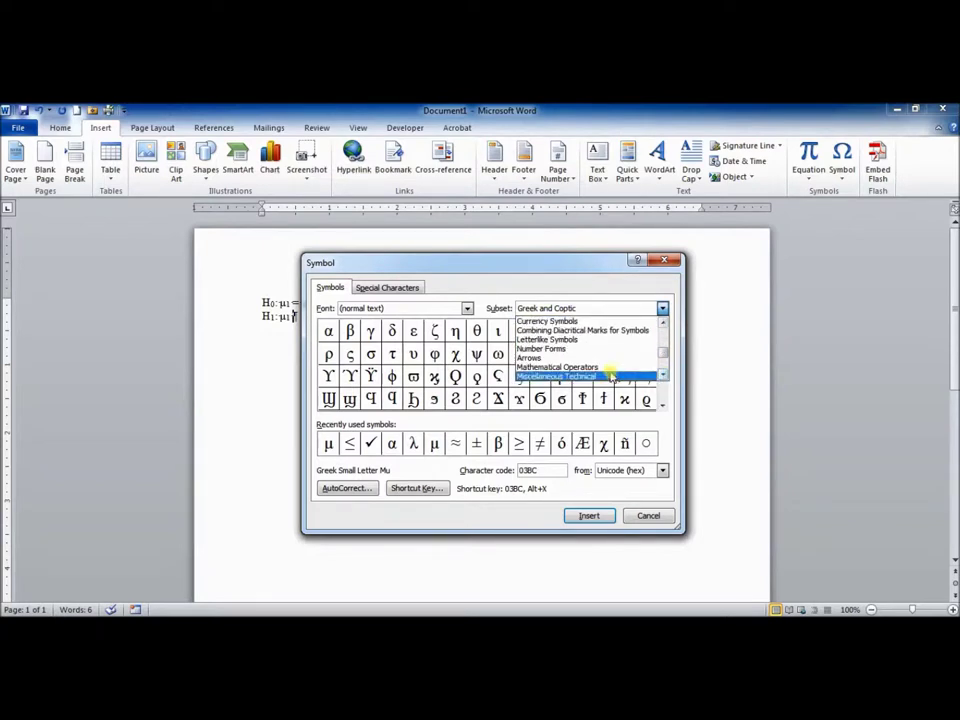
{"action": "left_click", "coordinate": [609, 367]}
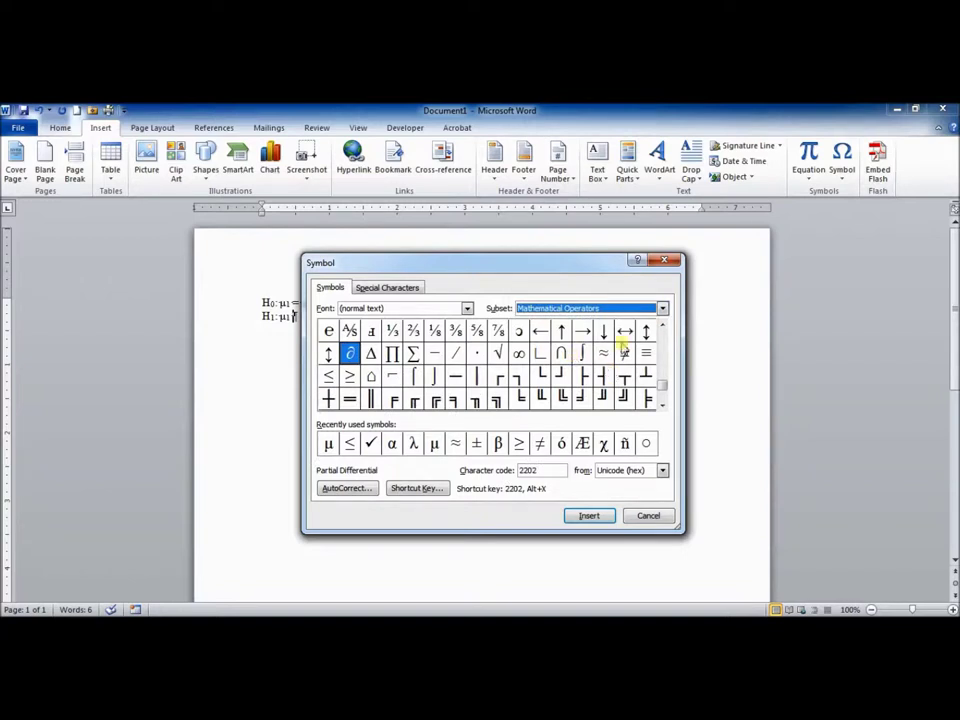
{"action": "left_click", "coordinate": [625, 353]}
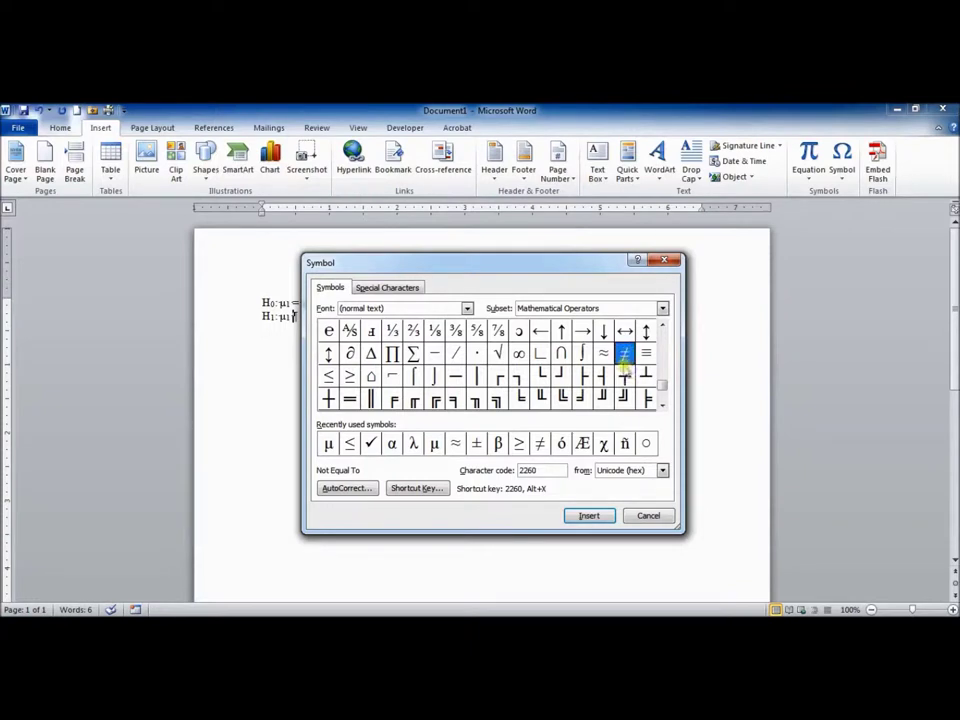
{"action": "left_click", "coordinate": [588, 516]}
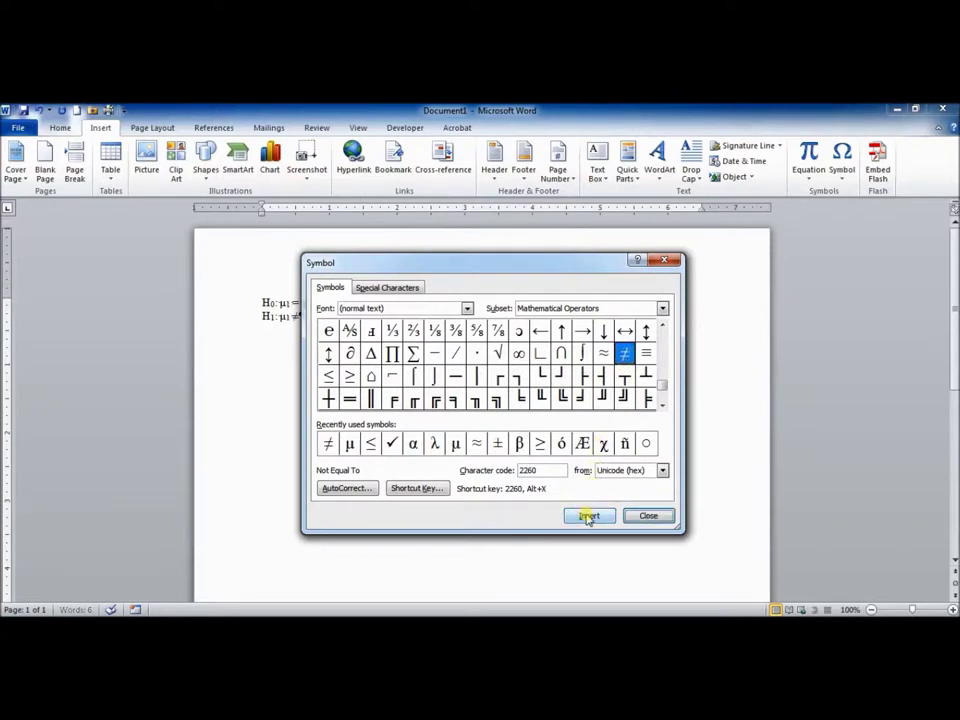
{"action": "left_click", "coordinate": [648, 515]}
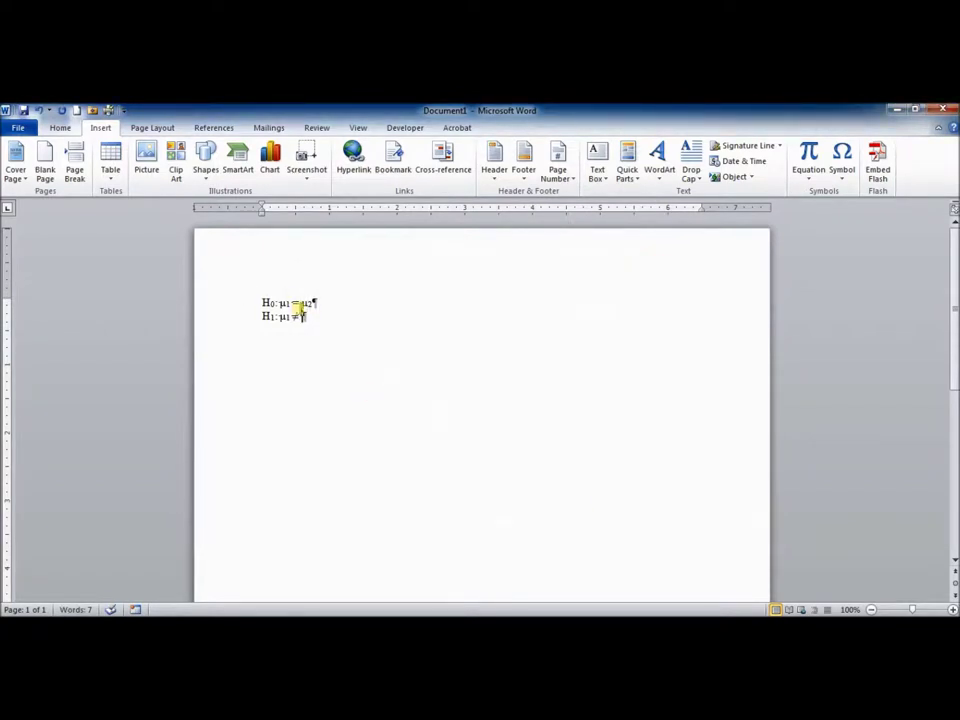
- Complete the alternative hypothesis with a μ symbol after the ≠ sign, give it a subscript 2, and return to normal text
{"action": "left_click", "coordinate": [842, 160]}
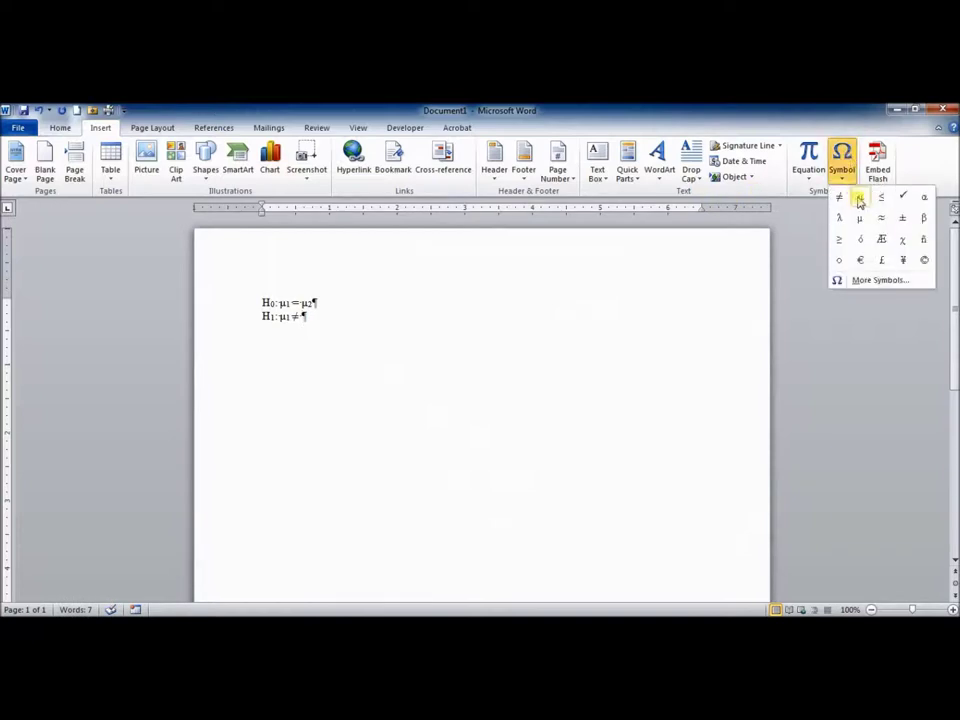
{"action": "left_click", "coordinate": [859, 200]}
{"action": "left_click", "coordinate": [59, 130]}
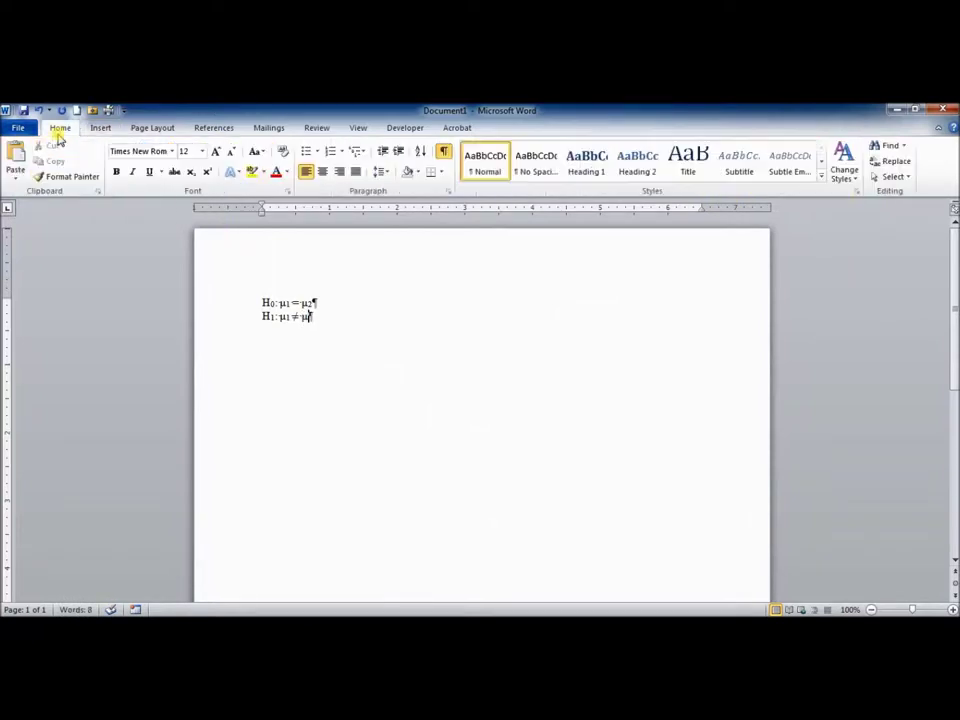
{"action": "key", "text": "ctrl+equal"}
{"action": "type", "text": "2"}
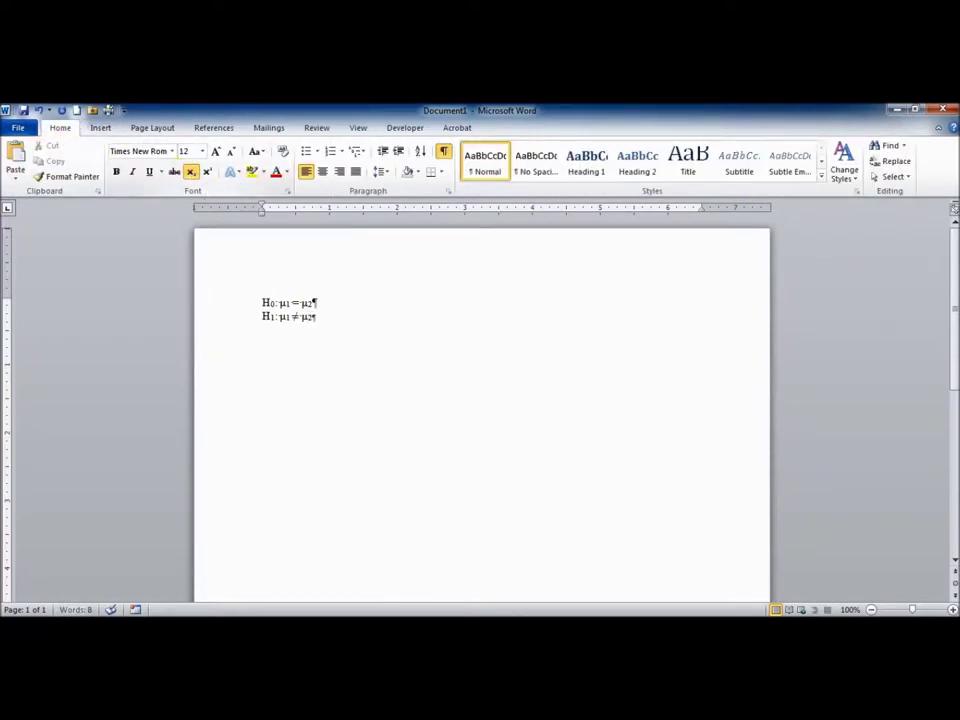
{"action": "left_click", "coordinate": [190, 172]}
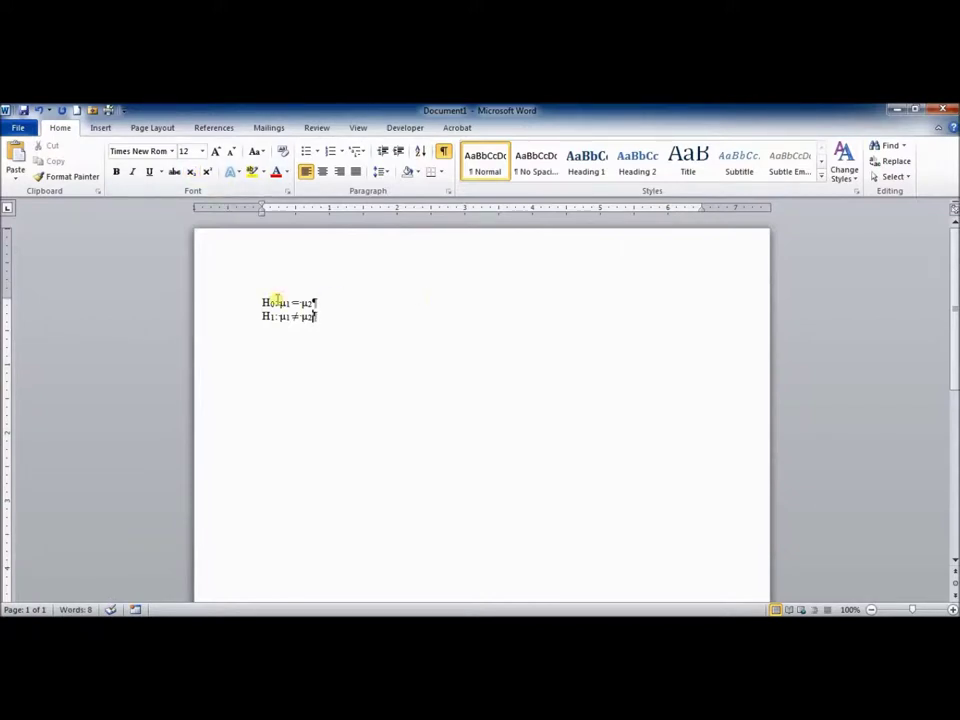
- Add two tabs in normal, non-subscript text at the end of both the H0 and H1 lines
{"action": "left_click_drag", "start_coordinate": [236, 304], "coordinate": [236, 321]}
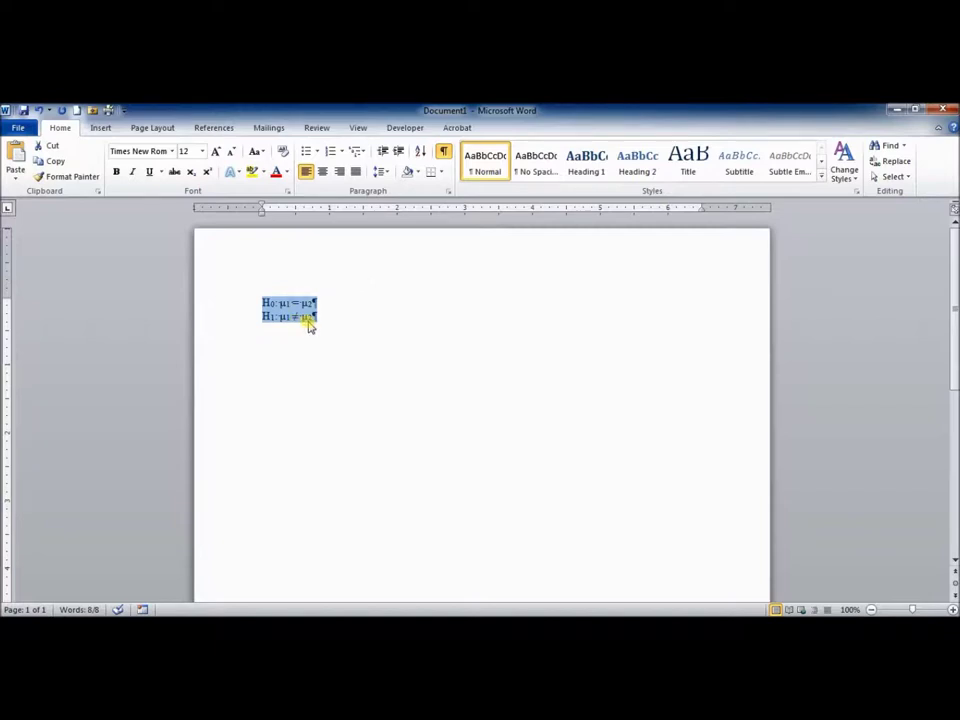
{"action": "left_click_drag", "start_coordinate": [310, 326], "coordinate": [336, 302]}
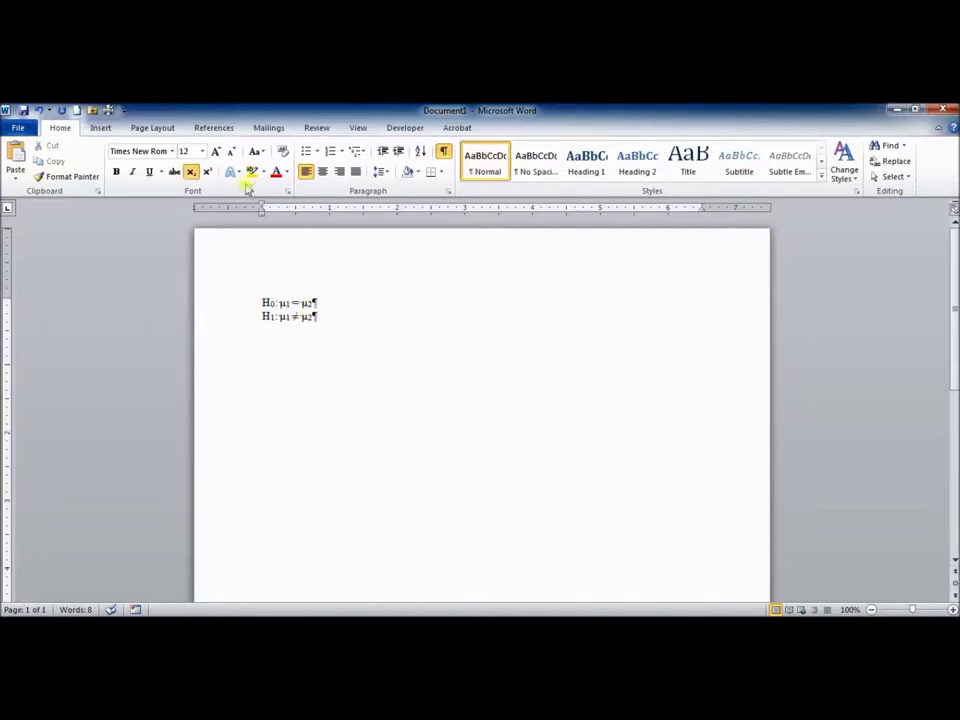
{"action": "left_click", "coordinate": [191, 171]}
{"action": "key", "text": "Tab"}
{"action": "key", "text": "Tab"}
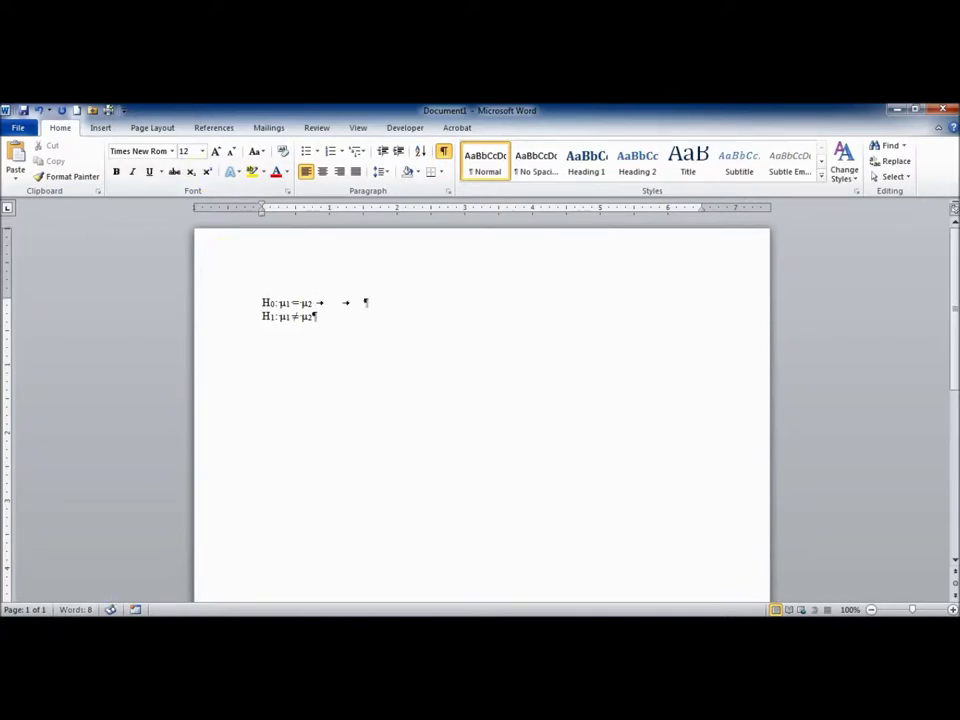
{"action": "left_click", "coordinate": [312, 316]}
{"action": "key", "text": "Tab"}
{"action": "key", "text": "Tab"}
- Copy μ1 ≠ μ2 to the end of the H1 line and replace the copy's ≠ sign with >
{"action": "left_click_drag", "start_coordinate": [280, 316], "coordinate": [306, 317]}
{"action": "key", "text": "ctrl+c"}
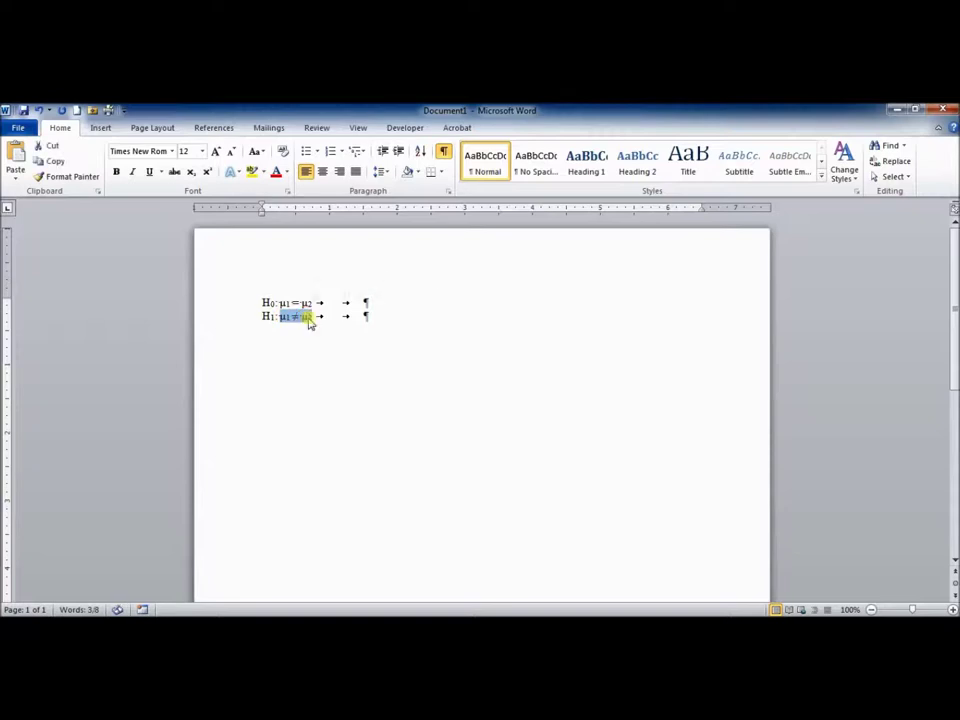
{"action": "left_click", "coordinate": [364, 316]}
{"action": "key", "text": "ctrl+v"}
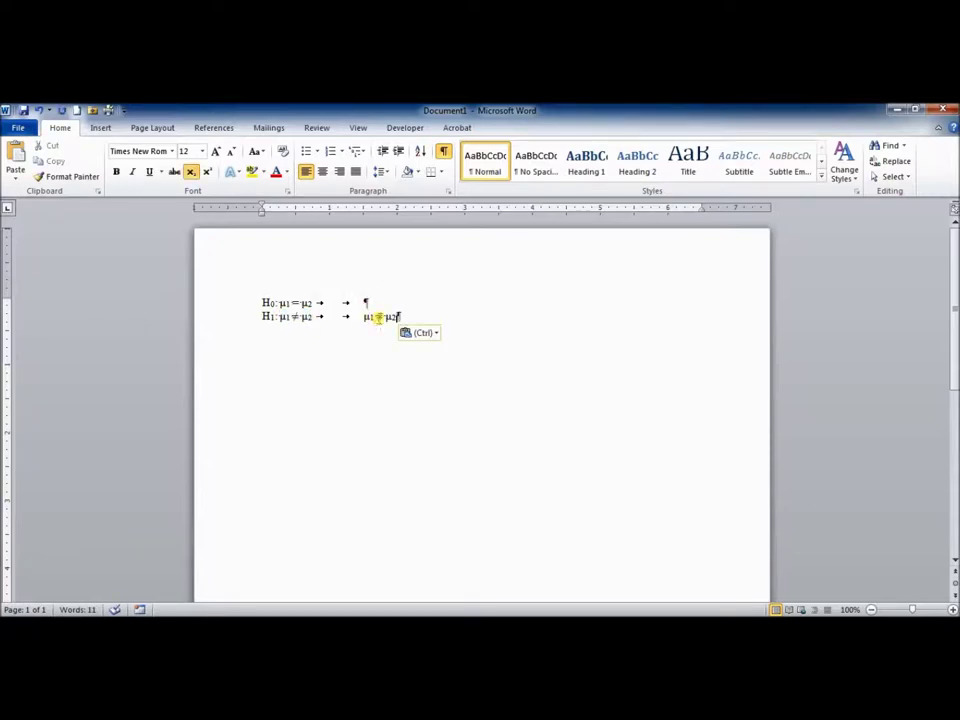
{"action": "double_click", "coordinate": [379, 317]}
{"action": "type", "text": ">"}
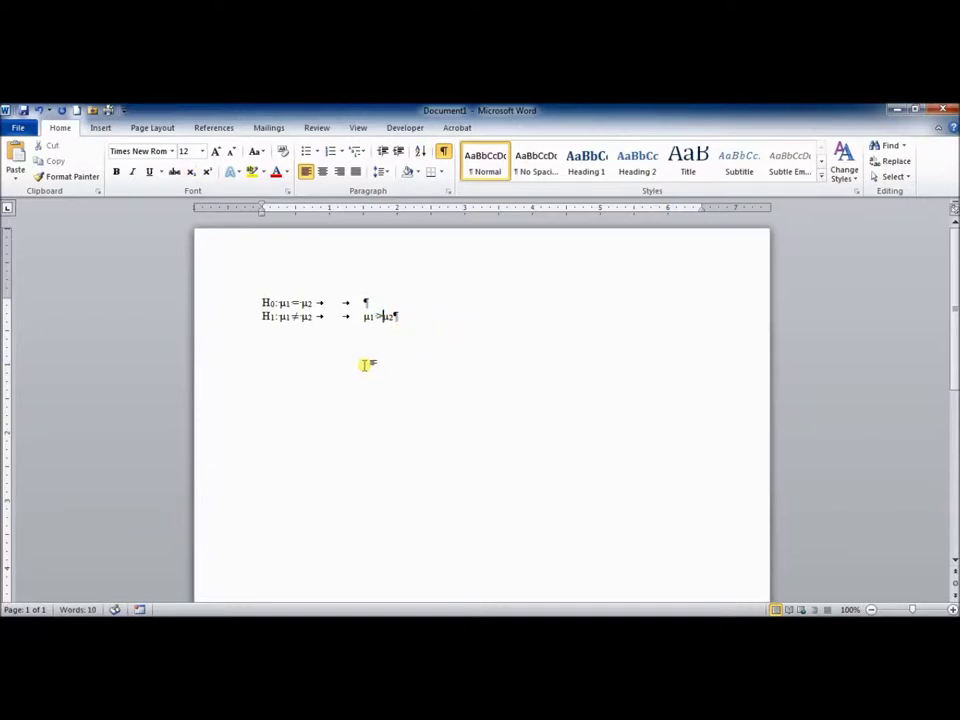
- Copy μ1 = μ2 from the null hypothesis to the end of the H0 line, after the tabs
{"action": "left_click", "coordinate": [364, 302]}
{"action": "left_click_drag", "start_coordinate": [281, 304], "coordinate": [311, 303]}
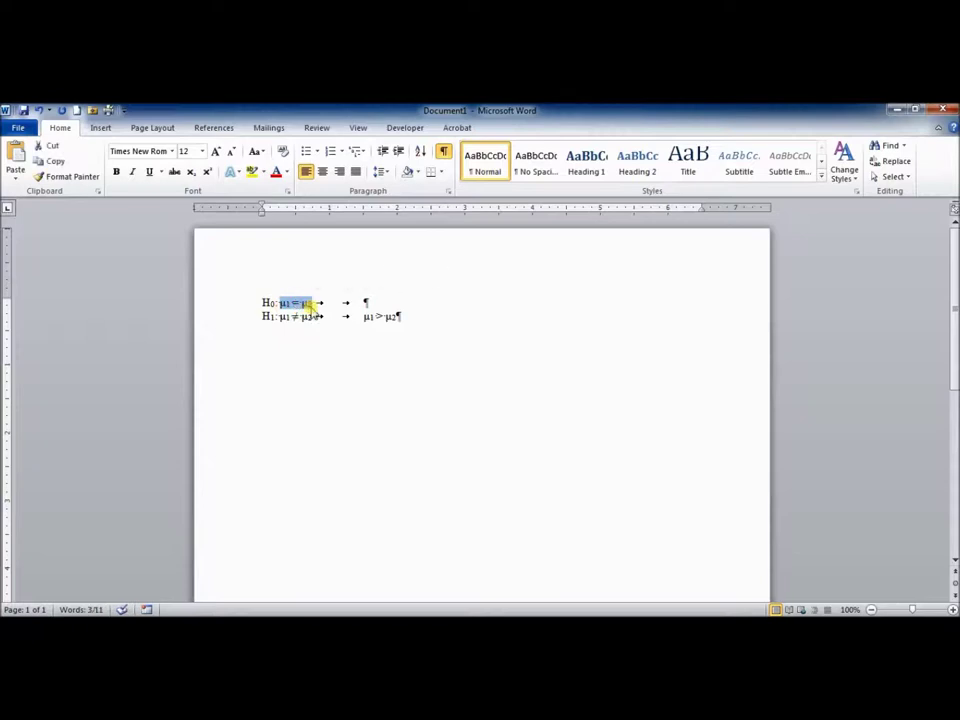
{"action": "key", "text": "ctrl+c"}
{"action": "left_click", "coordinate": [364, 302]}
{"action": "key", "text": "ctrl+v"}
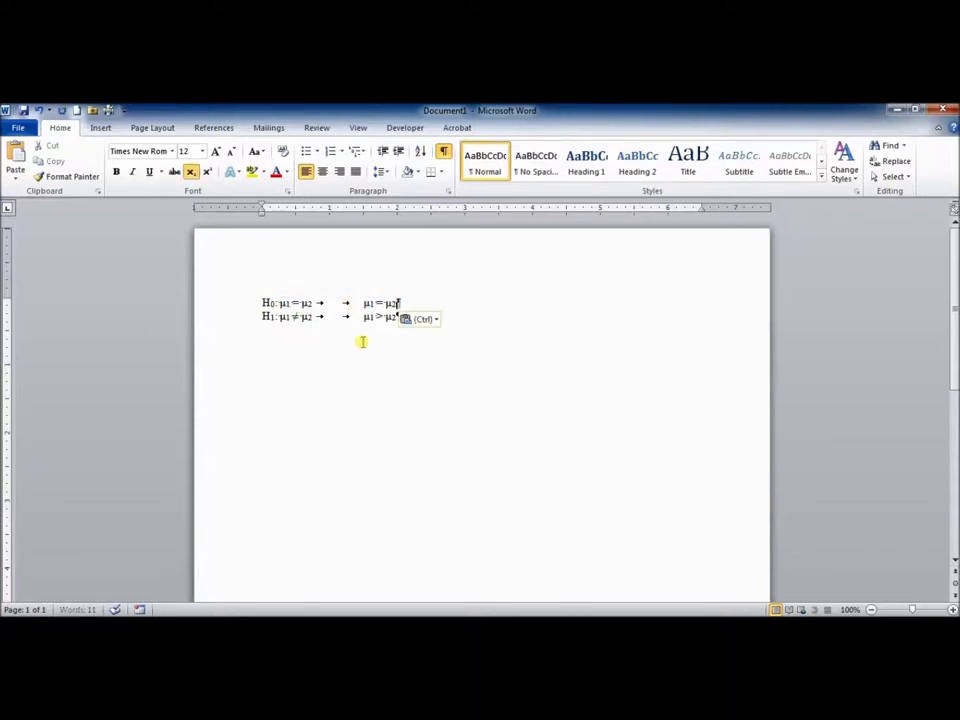
- Replace the equals sign in the copied μ1 = μ2 with the Less-Than Or Equal To symbol (≤) from the Mathematical Operators subset
{"action": "left_click", "coordinate": [381, 302]}
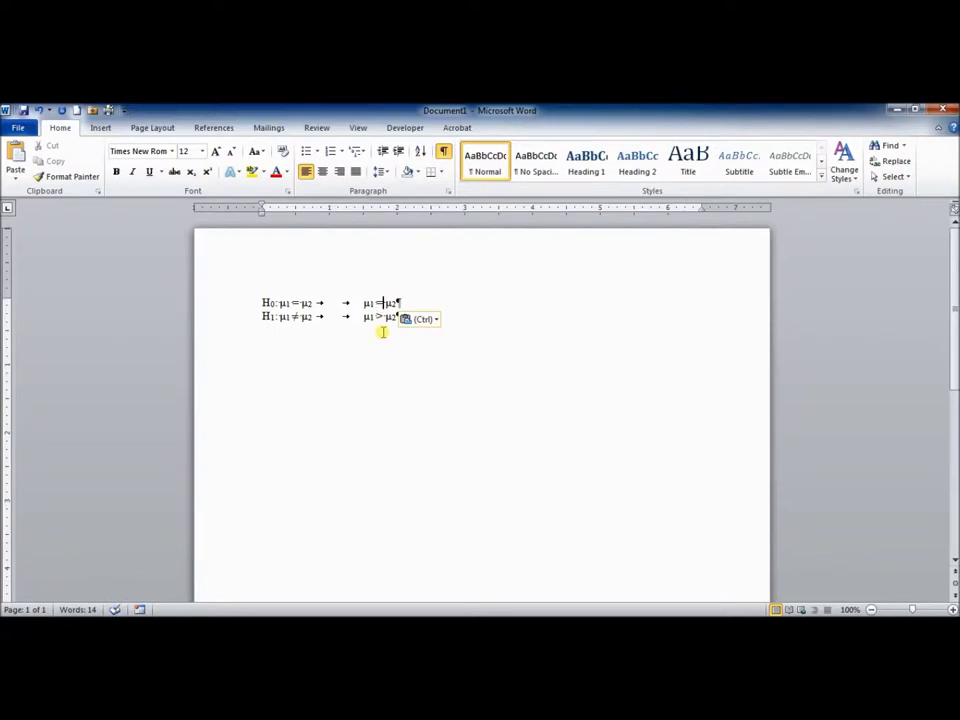
{"action": "key", "text": "BackSpace"}
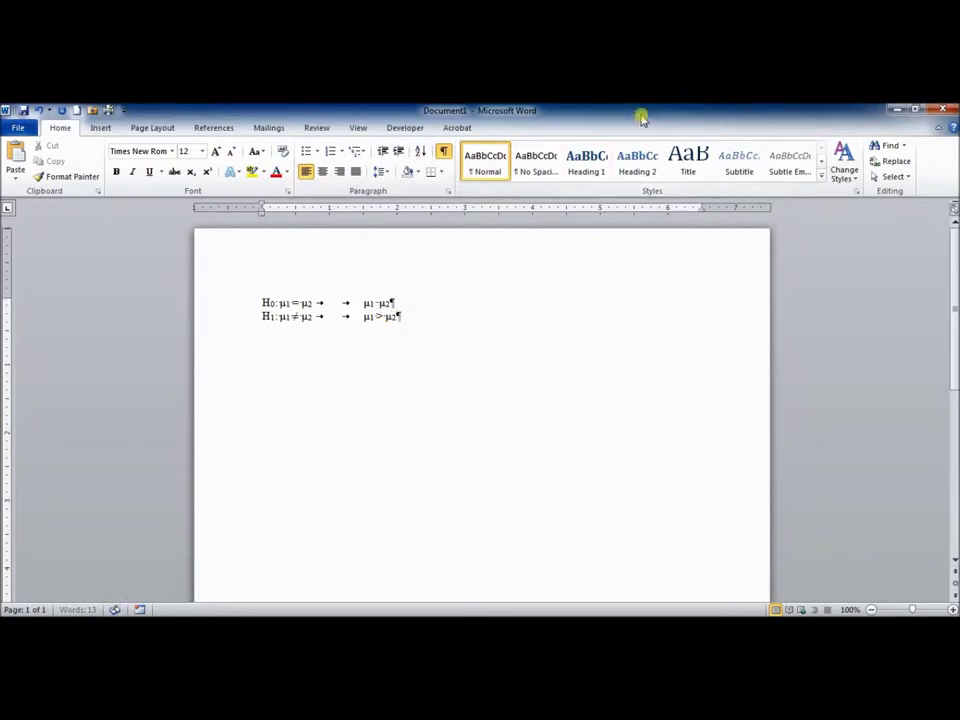
{"action": "left_click", "coordinate": [99, 127]}
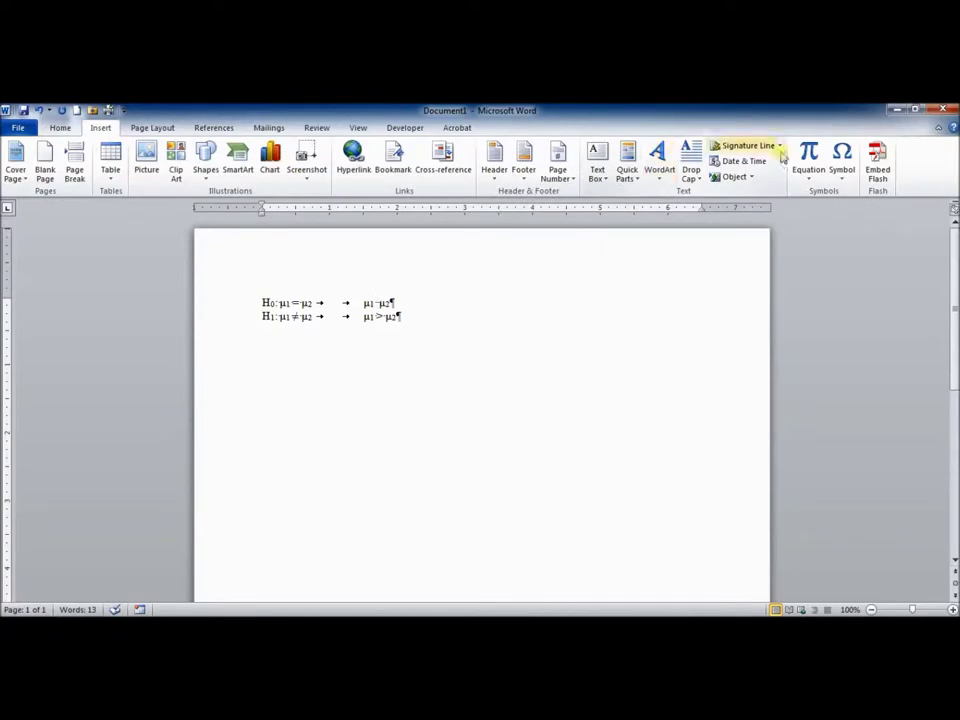
{"action": "left_click", "coordinate": [843, 165]}
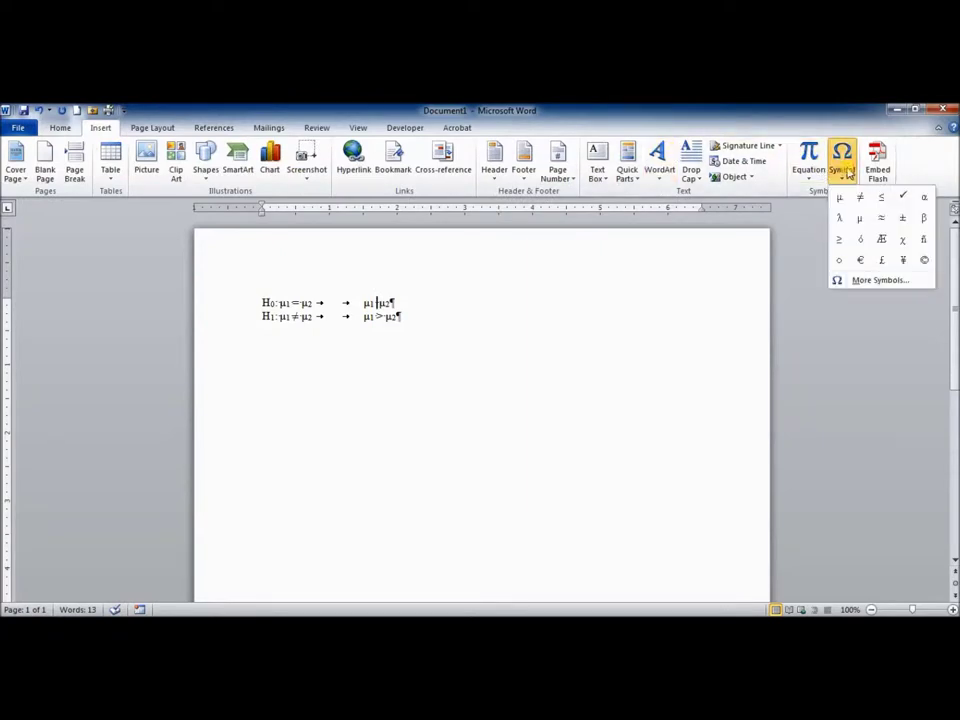
{"action": "left_click", "coordinate": [848, 281]}
{"action": "left_click", "coordinate": [660, 309]}
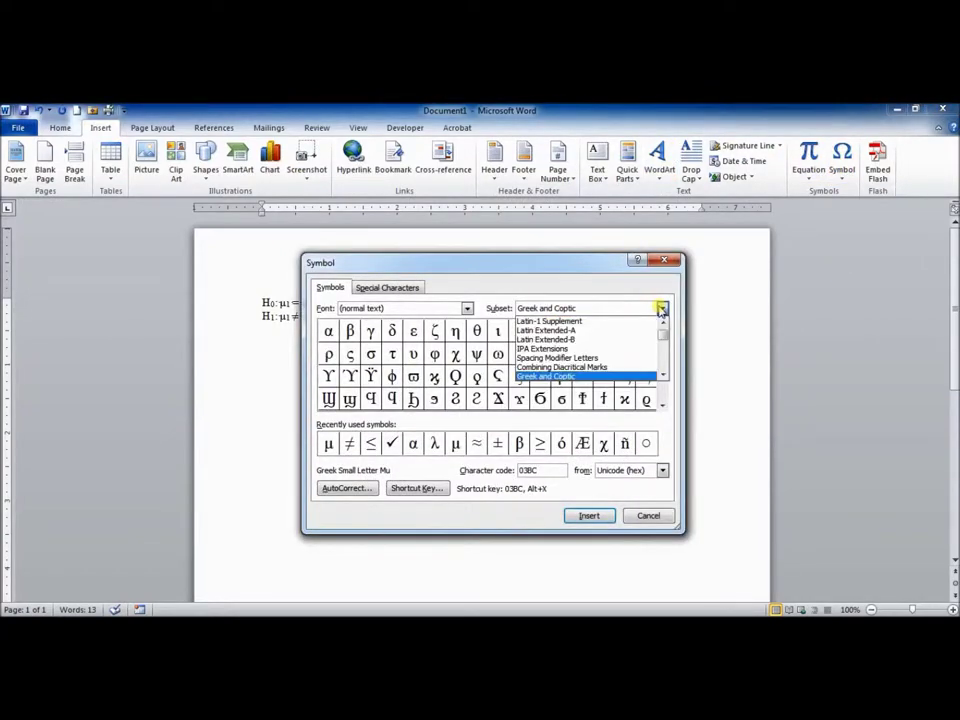
{"action": "scroll", "coordinate": [660, 356], "scroll_direction": "down", "scroll_amount": 8}
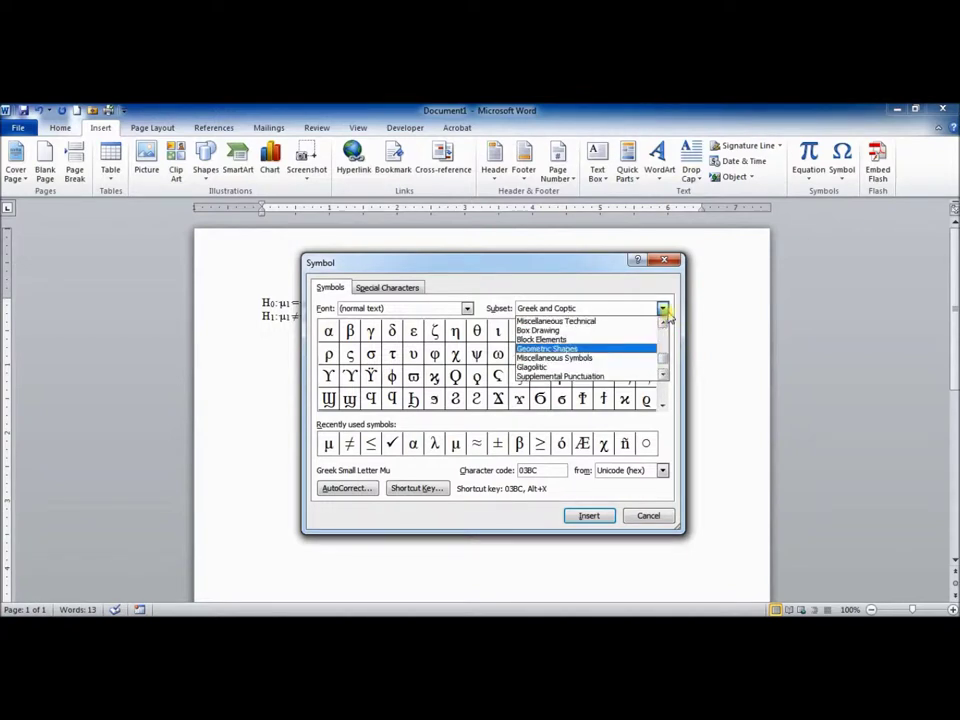
{"action": "left_click", "coordinate": [663, 323]}
{"action": "left_click", "coordinate": [645, 322]}
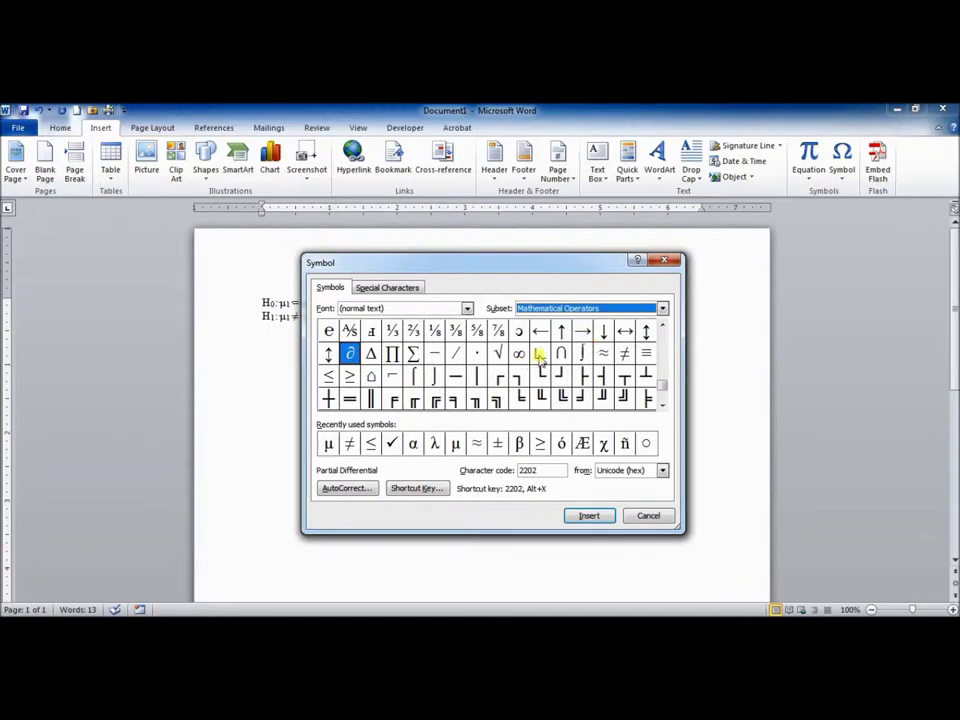
{"action": "left_click", "coordinate": [328, 377]}
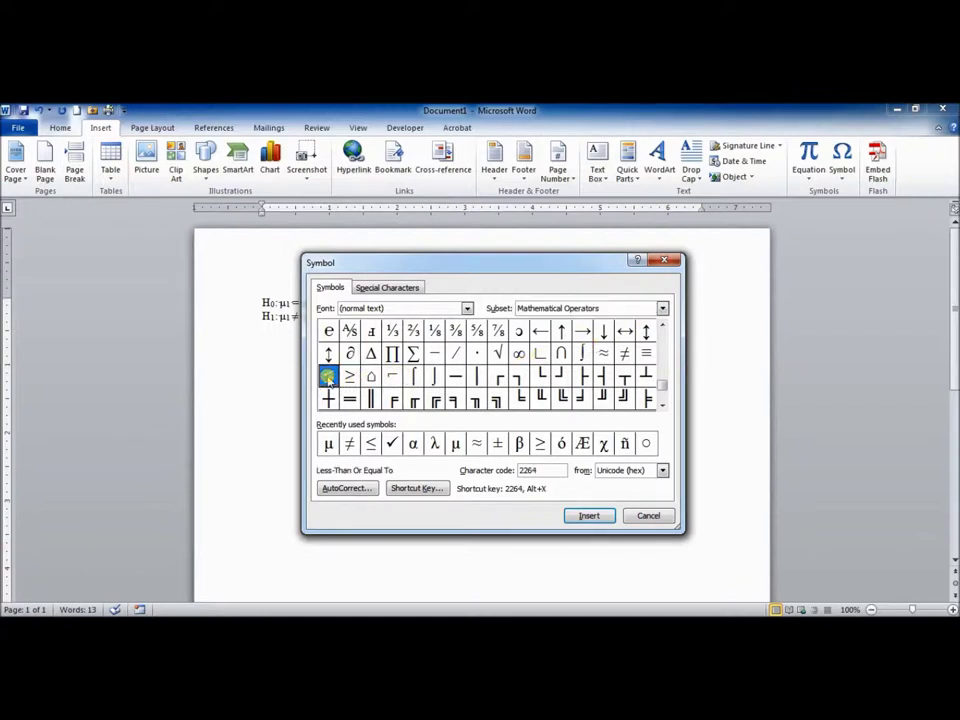
{"action": "left_click", "coordinate": [583, 515]}
{"action": "left_click", "coordinate": [636, 515]}
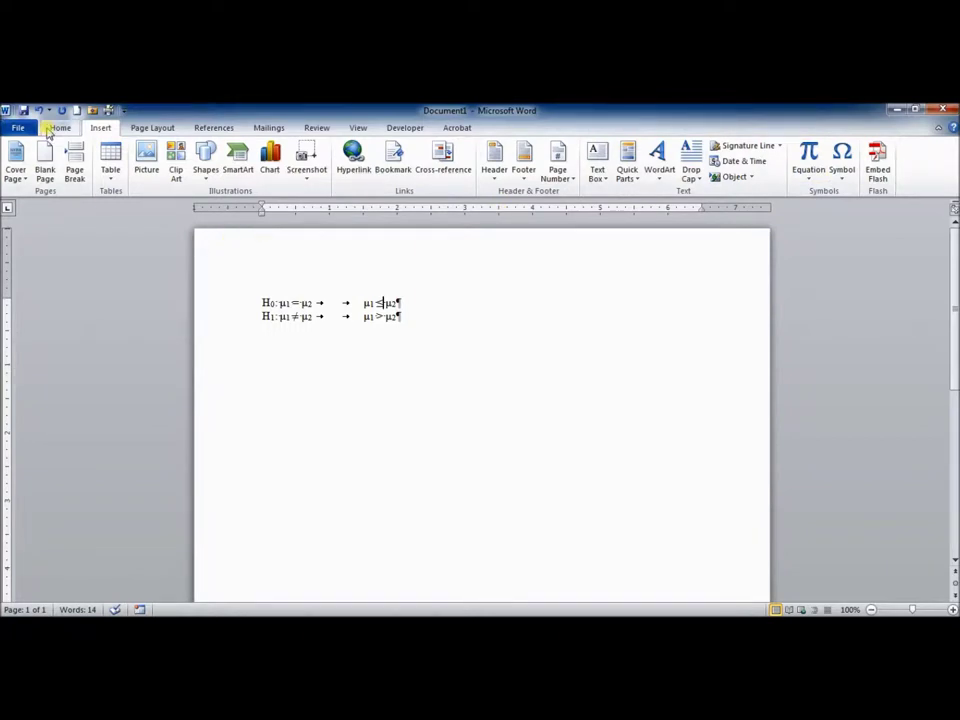
- Add a tab in normal text after μ1 ≤ μ2 and after μ1 > μ2
{"action": "left_click", "coordinate": [410, 302]}
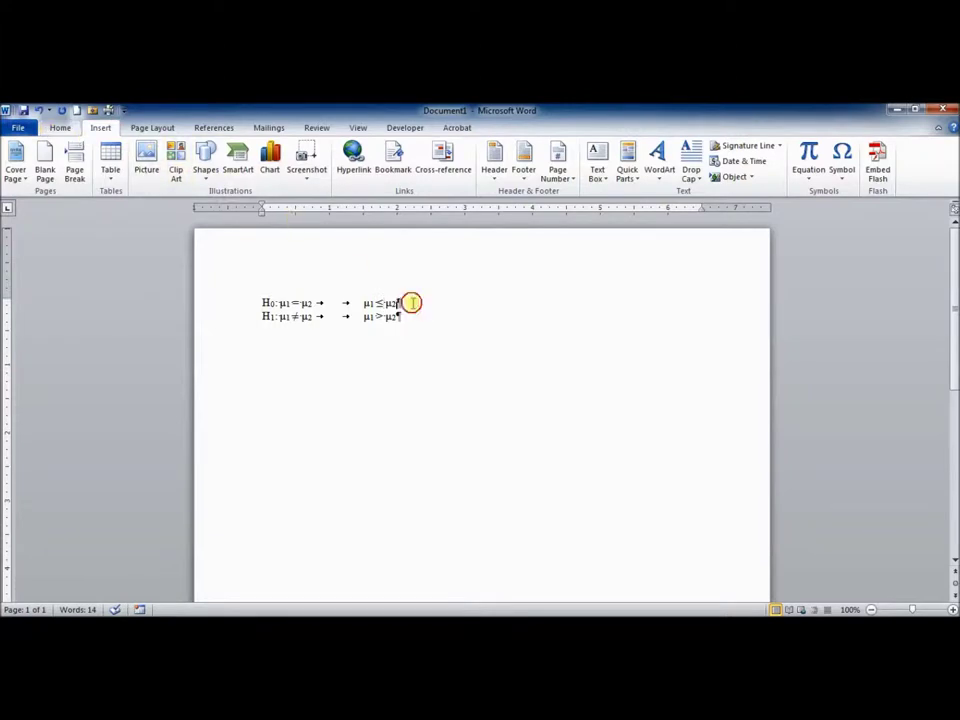
{"action": "left_click", "coordinate": [62, 127]}
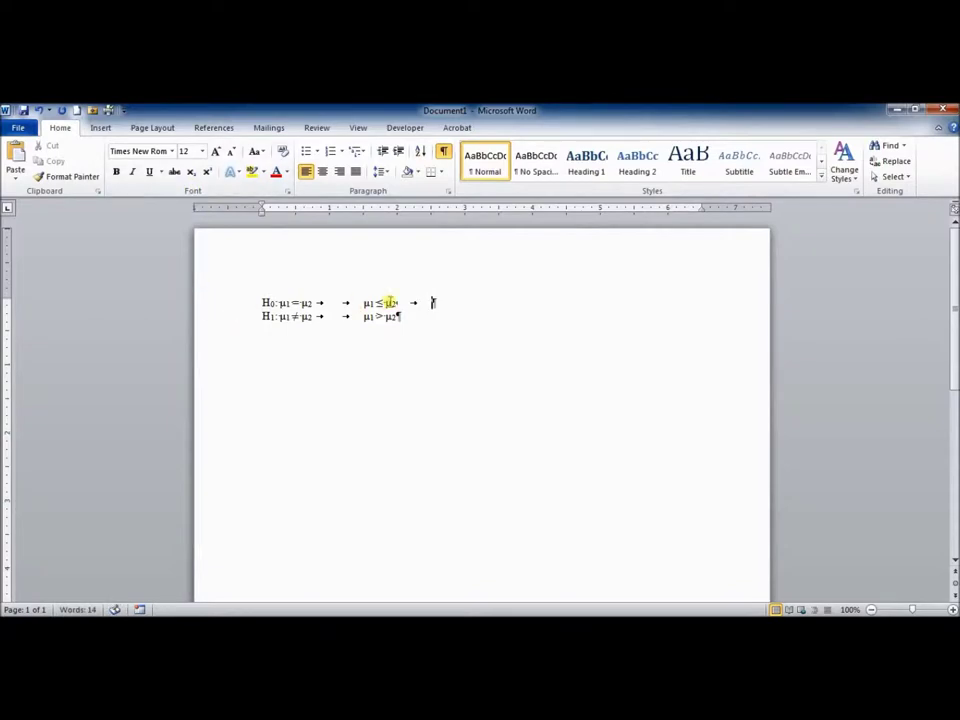
{"action": "left_click", "coordinate": [399, 316]}
{"action": "left_click", "coordinate": [190, 171]}
{"action": "key", "text": "Tab"}
- Insert an equation at the end of the H0 line with a subscript structure and enter 1 as its subscript
{"action": "left_click", "coordinate": [102, 128]}
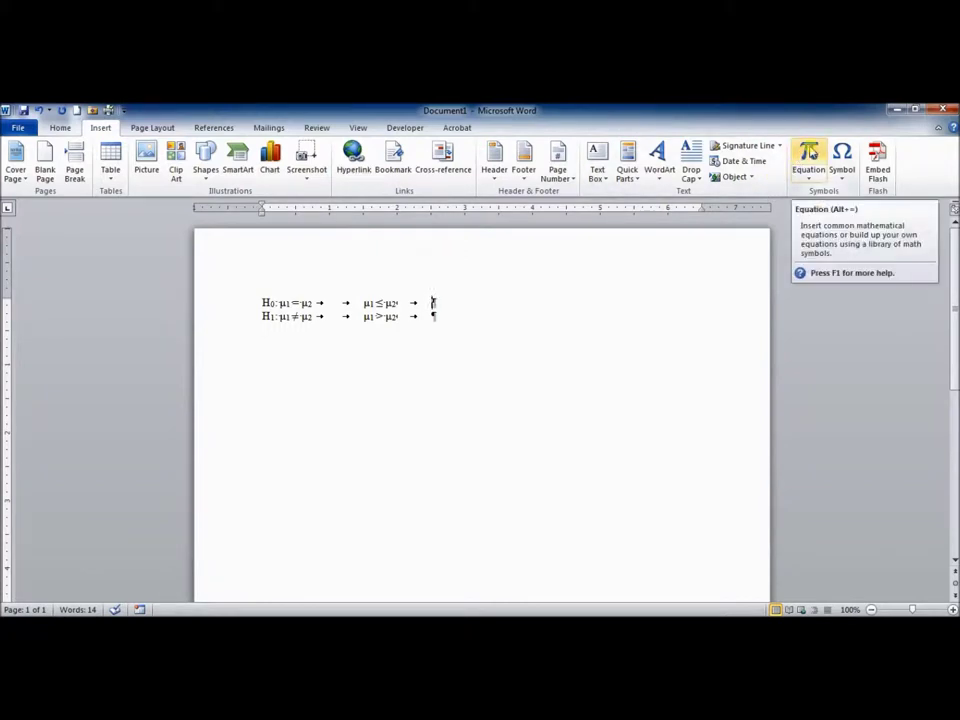
{"action": "left_click", "coordinate": [810, 152]}
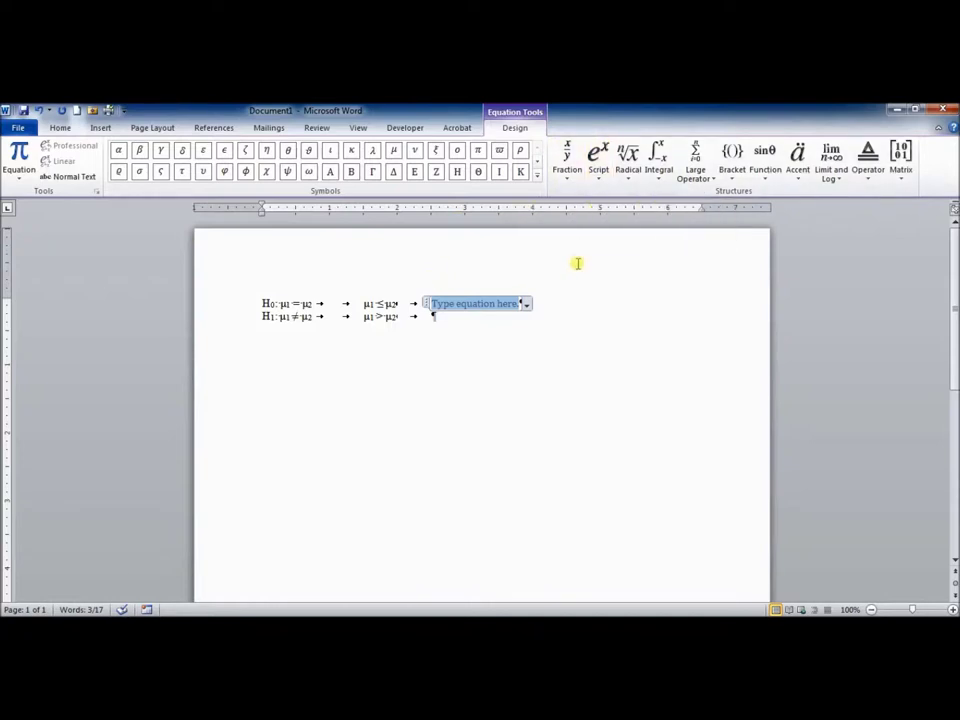
{"action": "left_click", "coordinate": [598, 168]}
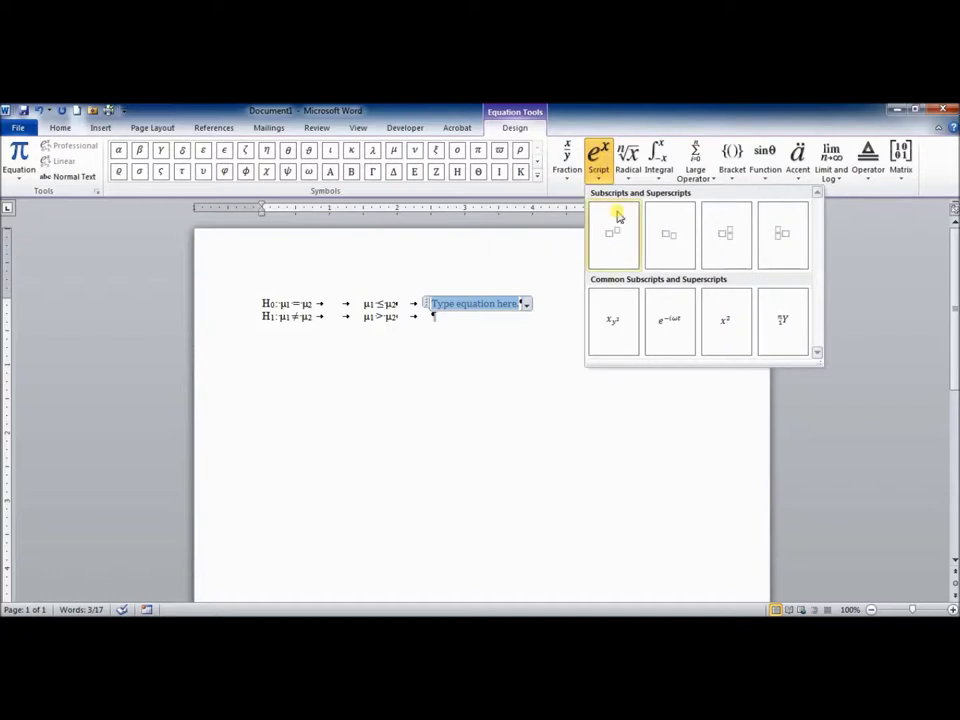
{"action": "left_click", "coordinate": [670, 242]}
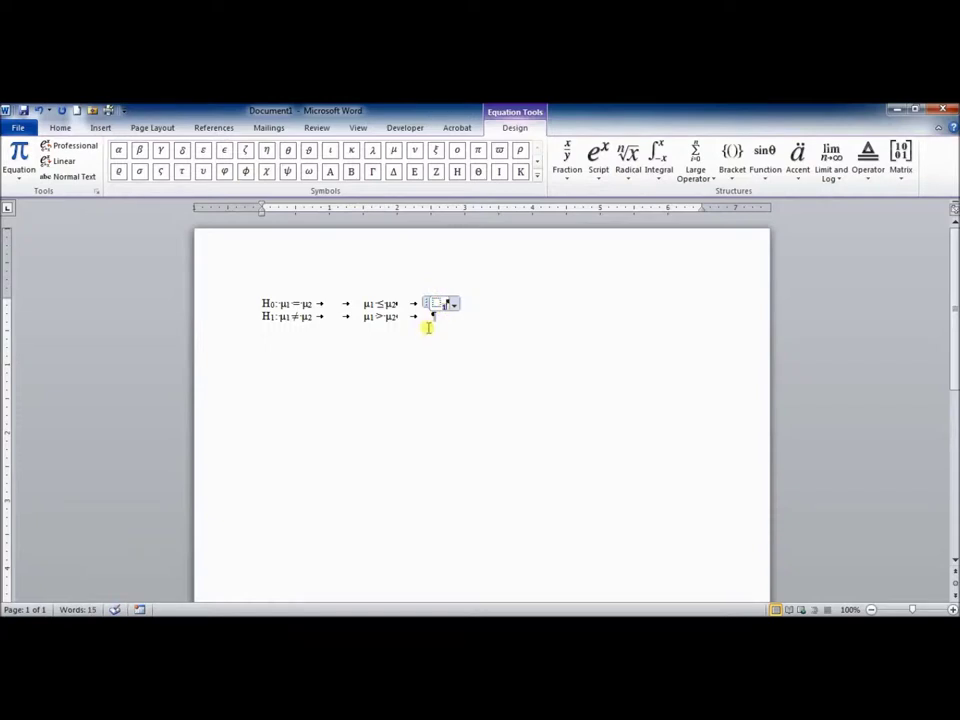
- Fill the empty base before the subscript 1 with μ from the Basic Math symbol set
{"action": "left_click", "coordinate": [435, 302]}
{"action": "left_click", "coordinate": [537, 176]}
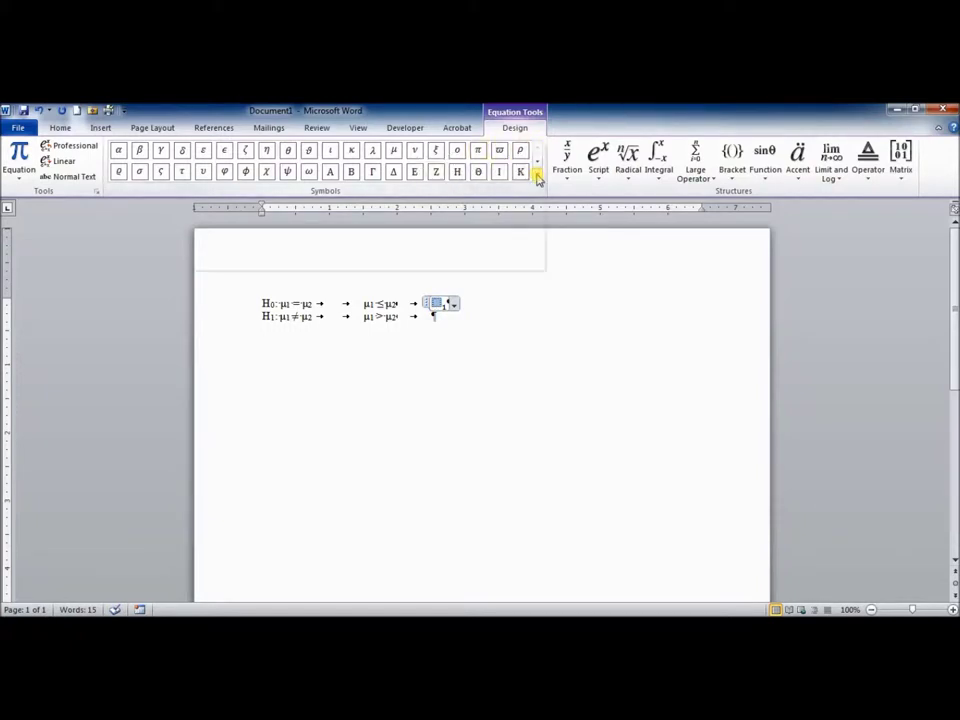
{"action": "left_click", "coordinate": [160, 145]}
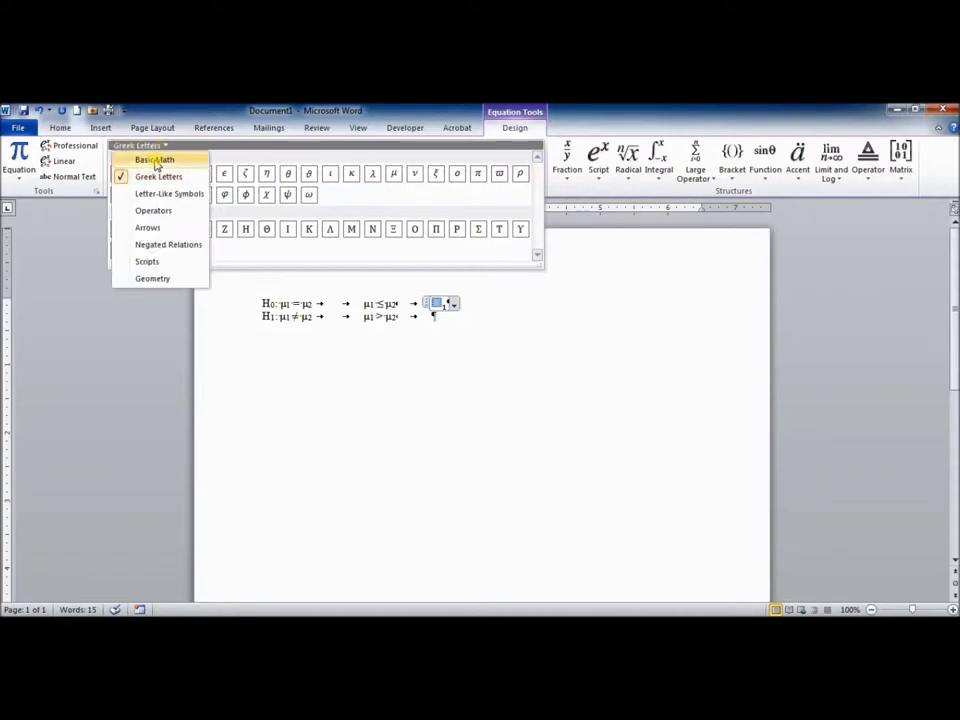
{"action": "left_click", "coordinate": [155, 161]}
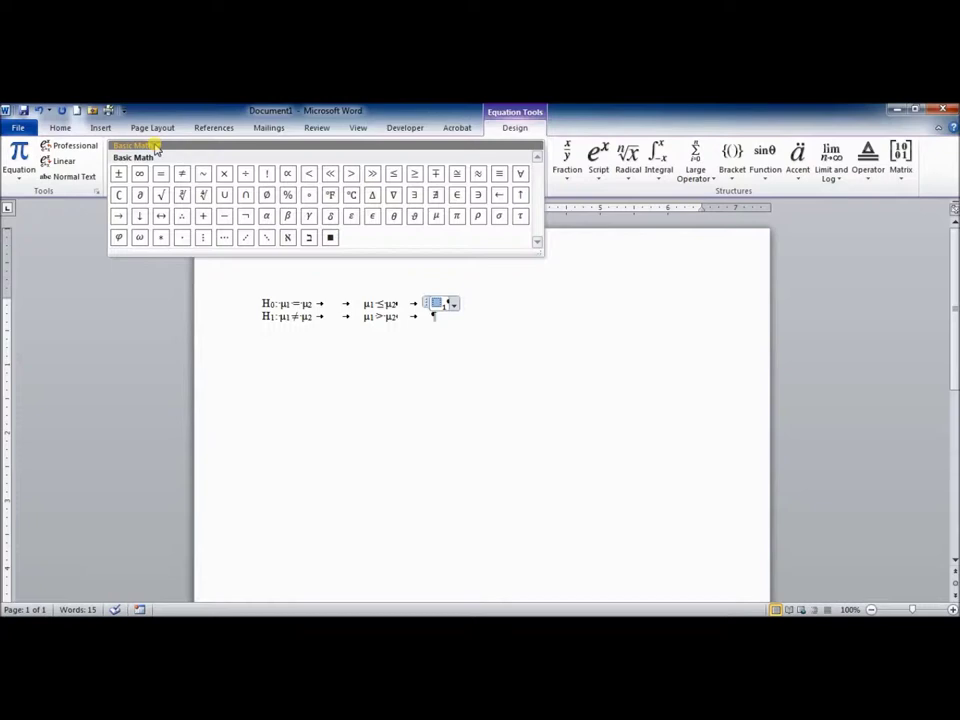
{"action": "left_click", "coordinate": [156, 147]}
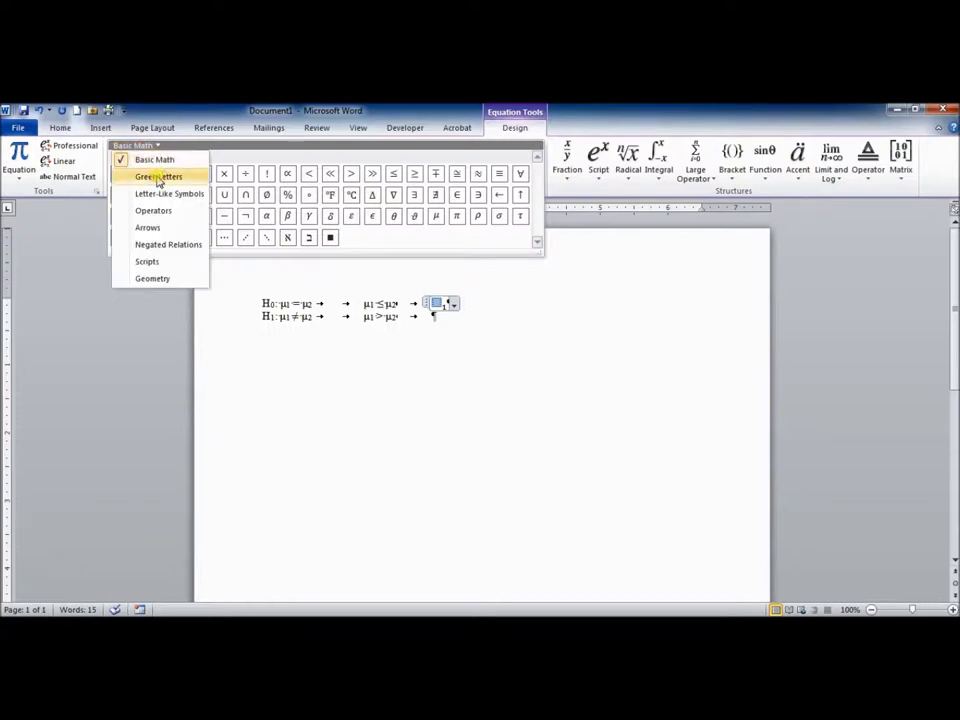
{"action": "left_click", "coordinate": [158, 177]}
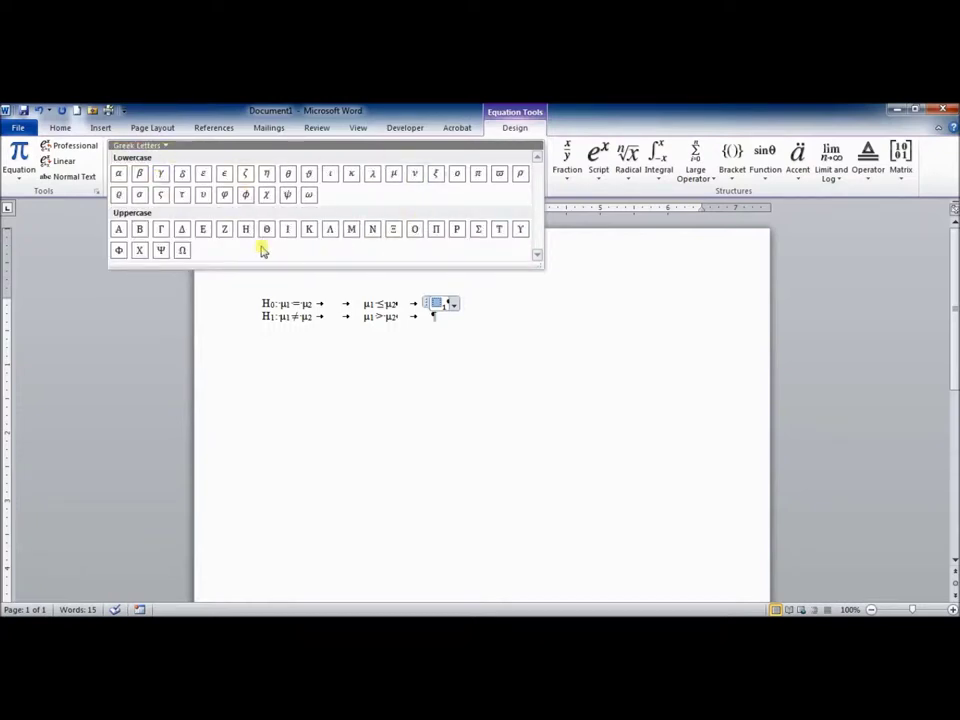
{"action": "left_click", "coordinate": [165, 147]}
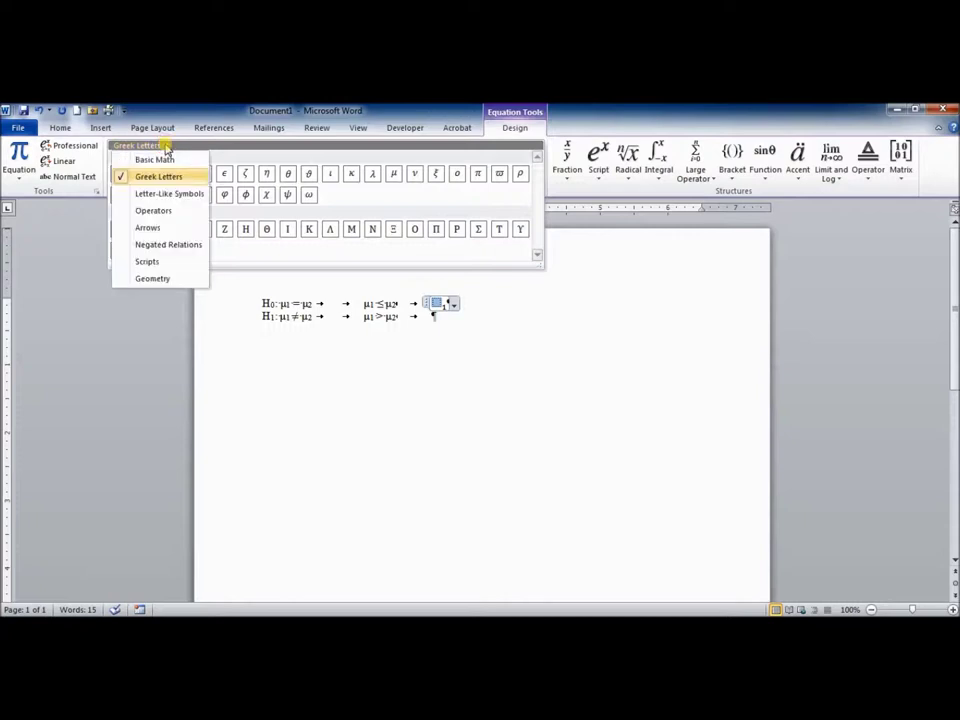
{"action": "left_click", "coordinate": [160, 160]}
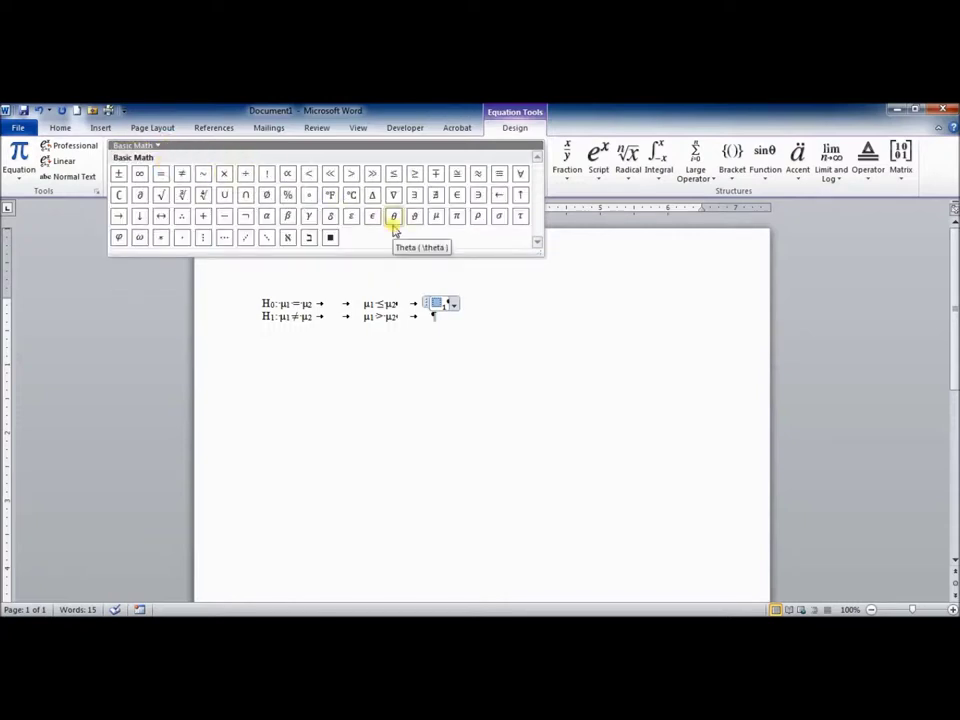
{"action": "left_click", "coordinate": [436, 216]}
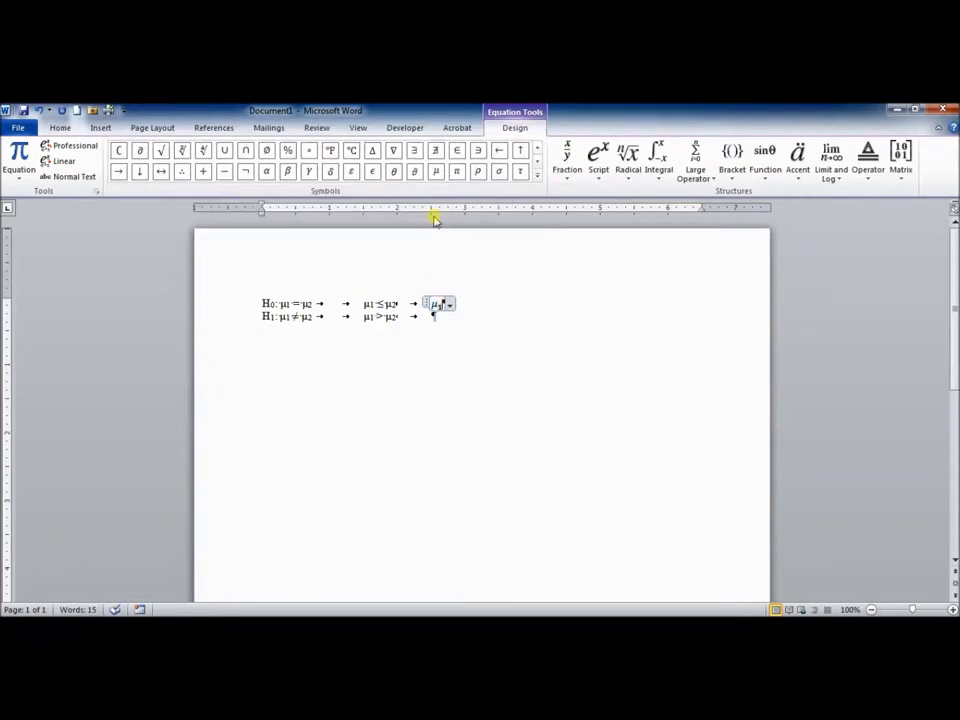
- Complete the H0 equation with an equals sign and a second subscript structure holding μ with subscript 2
{"action": "type", "text": "="}
{"action": "left_click", "coordinate": [598, 163]}
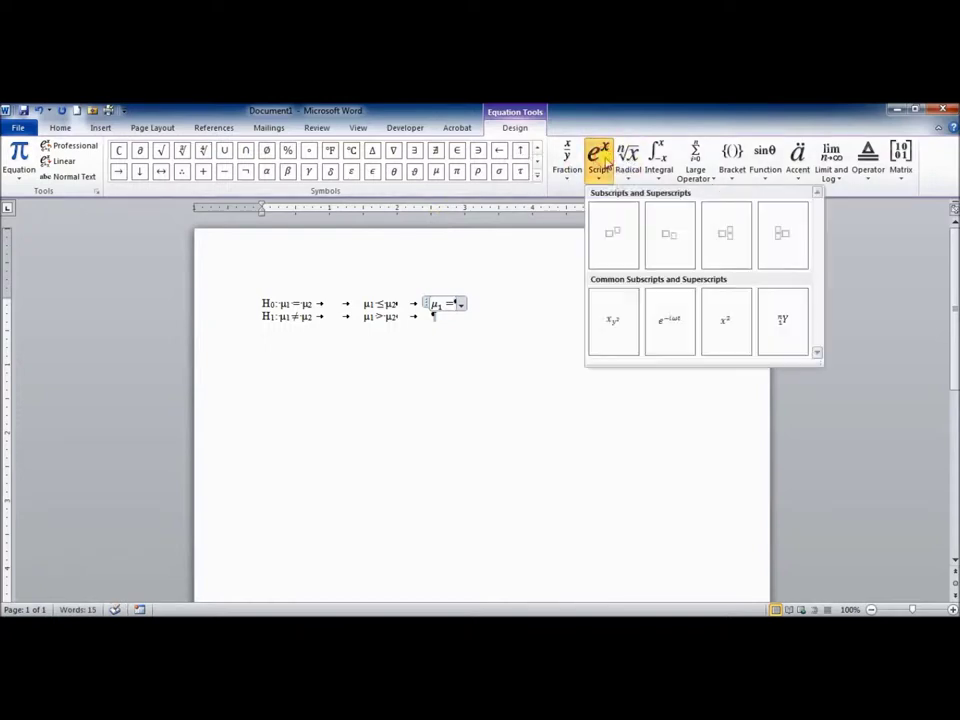
{"action": "left_click", "coordinate": [671, 253]}
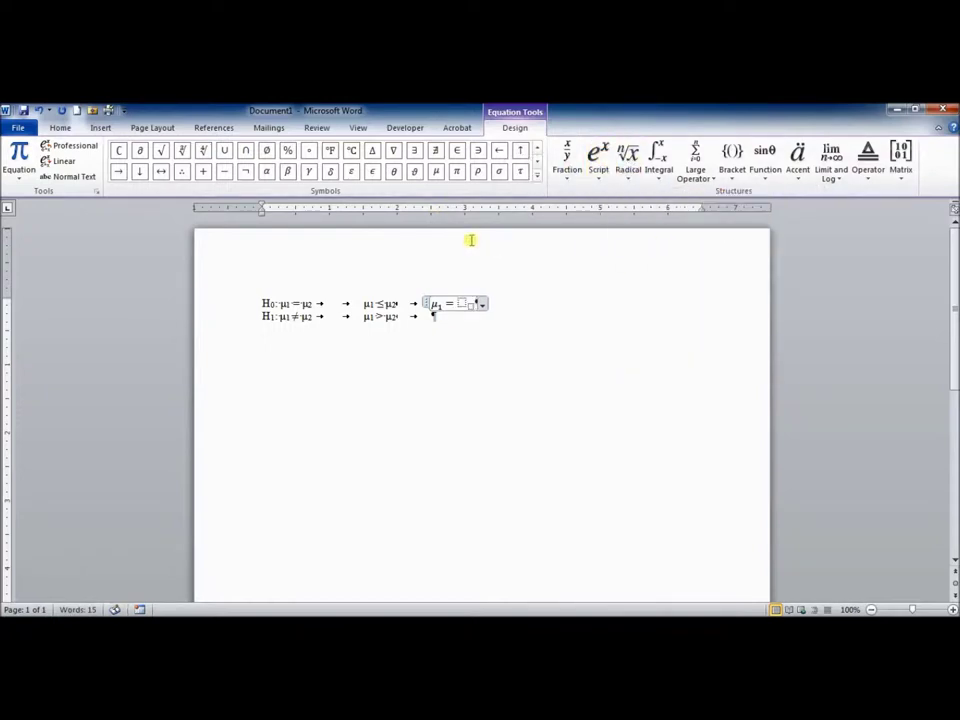
{"action": "type", "text": "2"}
{"action": "key", "text": "Left"}
{"action": "key", "text": "Left"}
{"action": "left_click", "coordinate": [437, 172]}
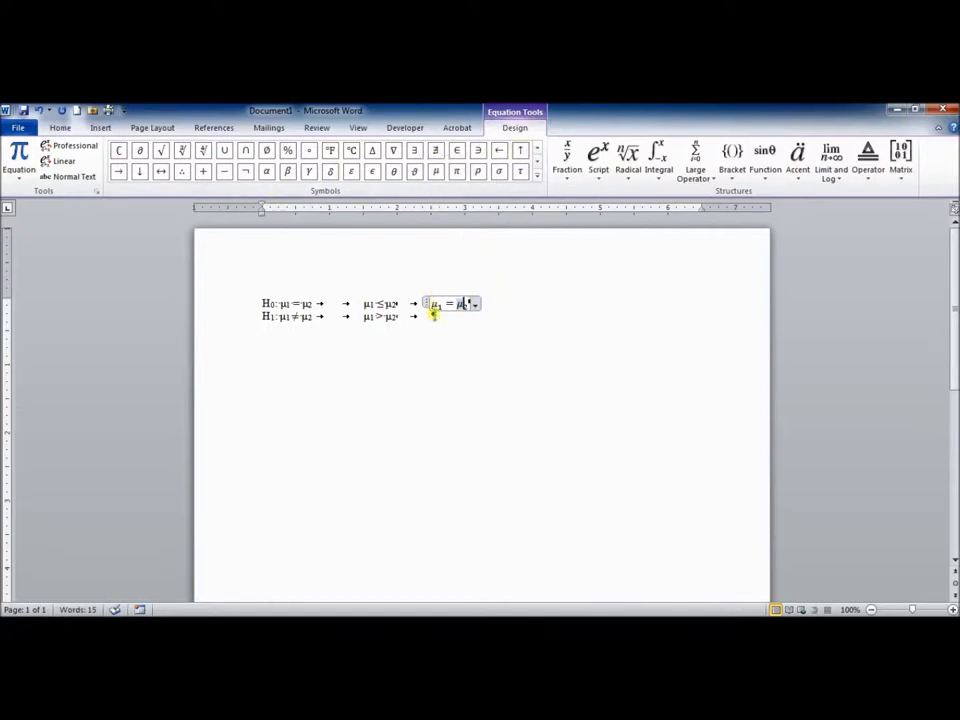
{"action": "left_click", "coordinate": [476, 346]}
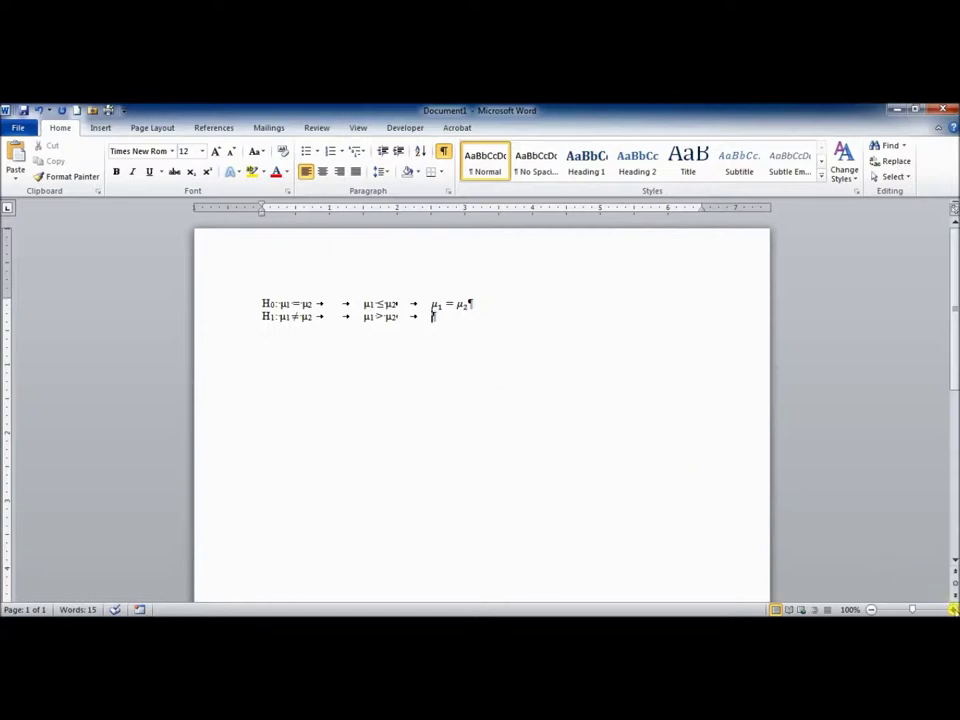
- Italicize both μ symbols in the first μ1 = μ2 expression of the H0 line
{"action": "left_click", "coordinate": [953, 609]}
{"action": "left_click", "coordinate": [953, 609]}
{"action": "left_click", "coordinate": [953, 609]}
{"action": "left_click", "coordinate": [953, 609]}
{"action": "left_click", "coordinate": [953, 609]}
{"action": "left_click", "coordinate": [953, 609]}
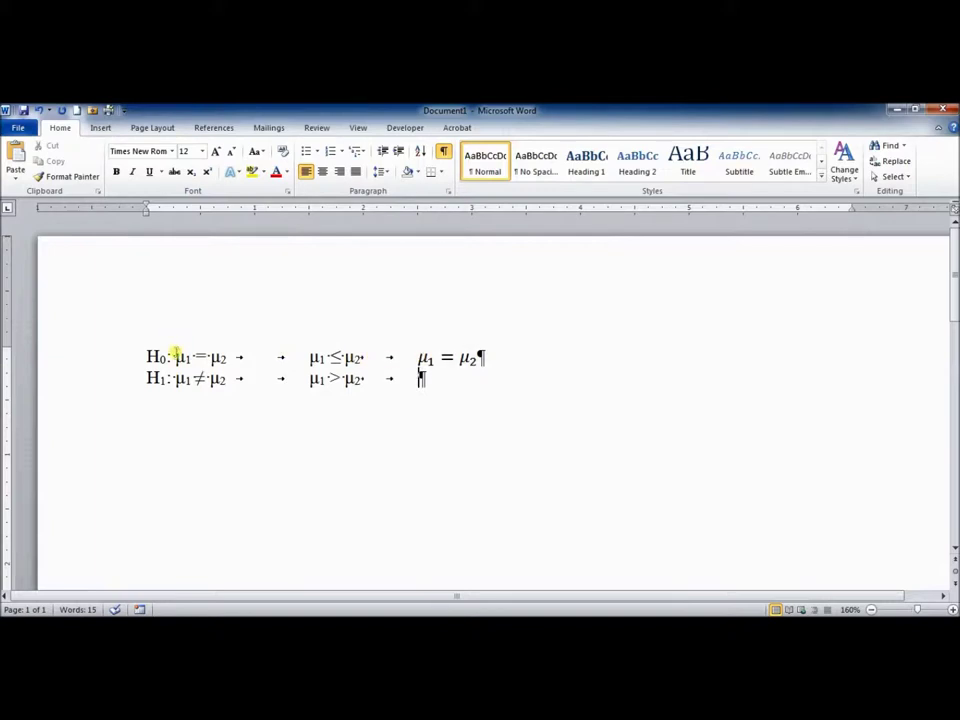
{"action": "double_click", "coordinate": [181, 357]}
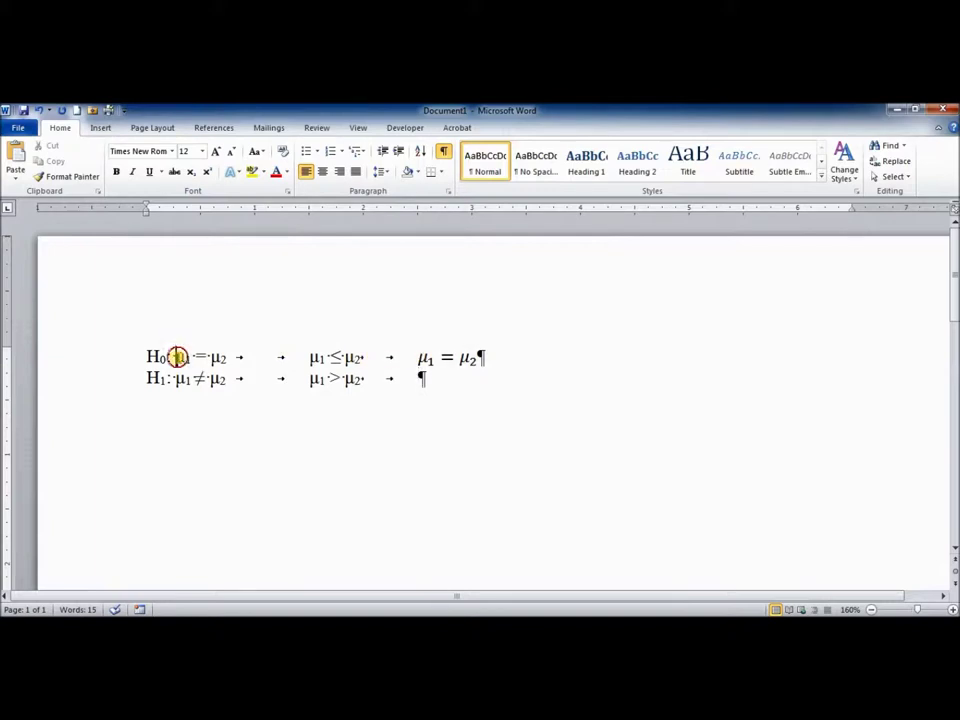
{"action": "left_click", "coordinate": [132, 171]}
{"action": "double_click", "coordinate": [215, 357]}
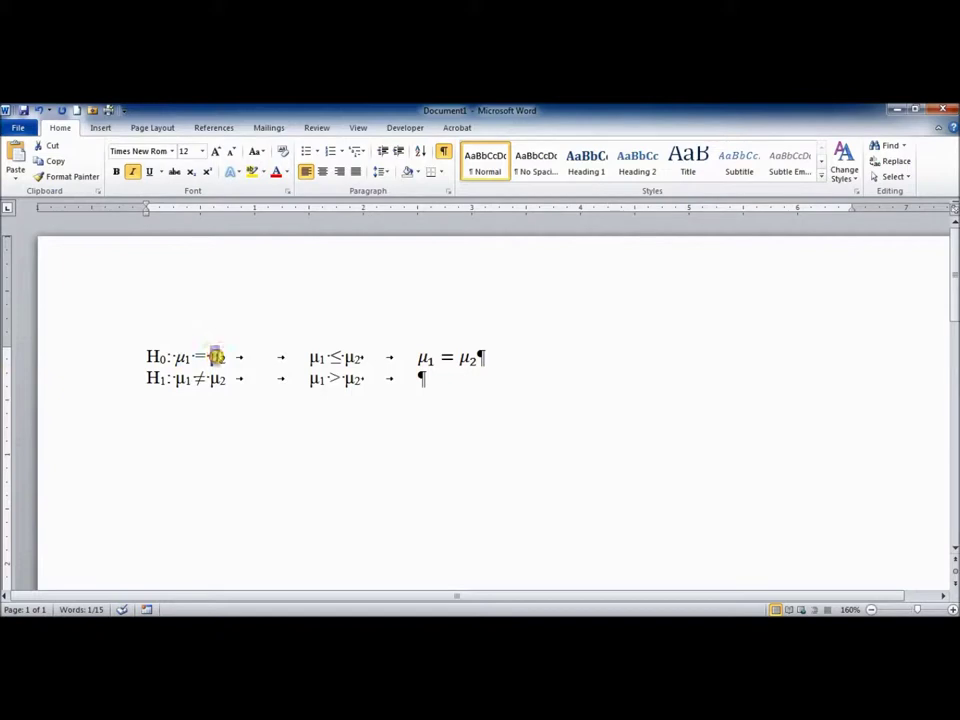
{"action": "left_click", "coordinate": [132, 171]}
- Italicize both μ symbols in the μ1 ≠ μ2 expression of the H1 line
{"action": "double_click", "coordinate": [176, 379]}
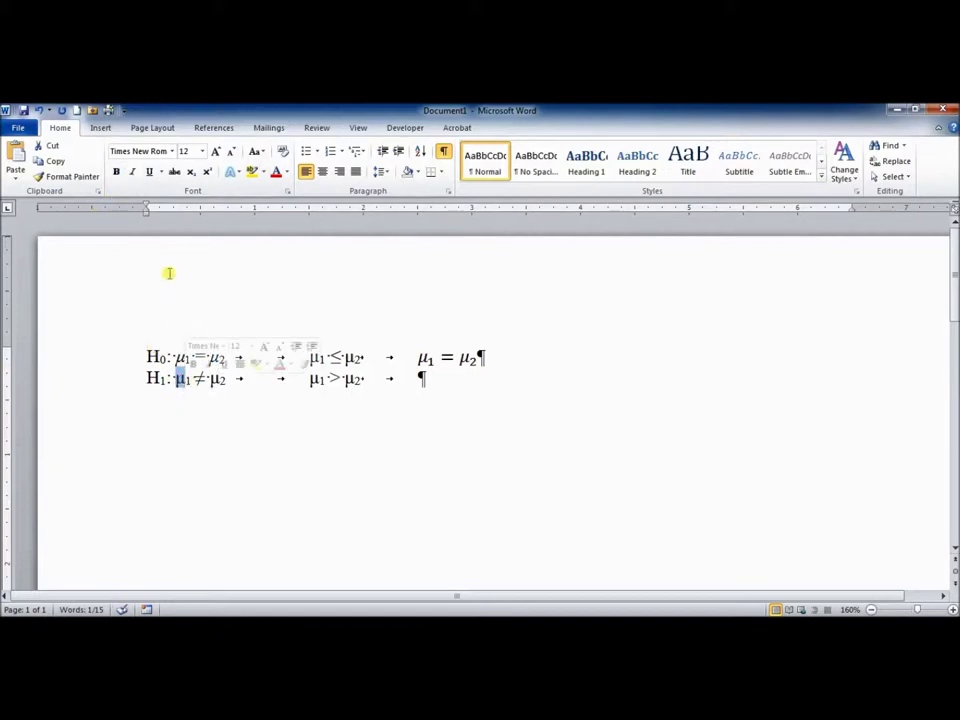
{"action": "left_click", "coordinate": [132, 171]}
{"action": "double_click", "coordinate": [214, 379]}
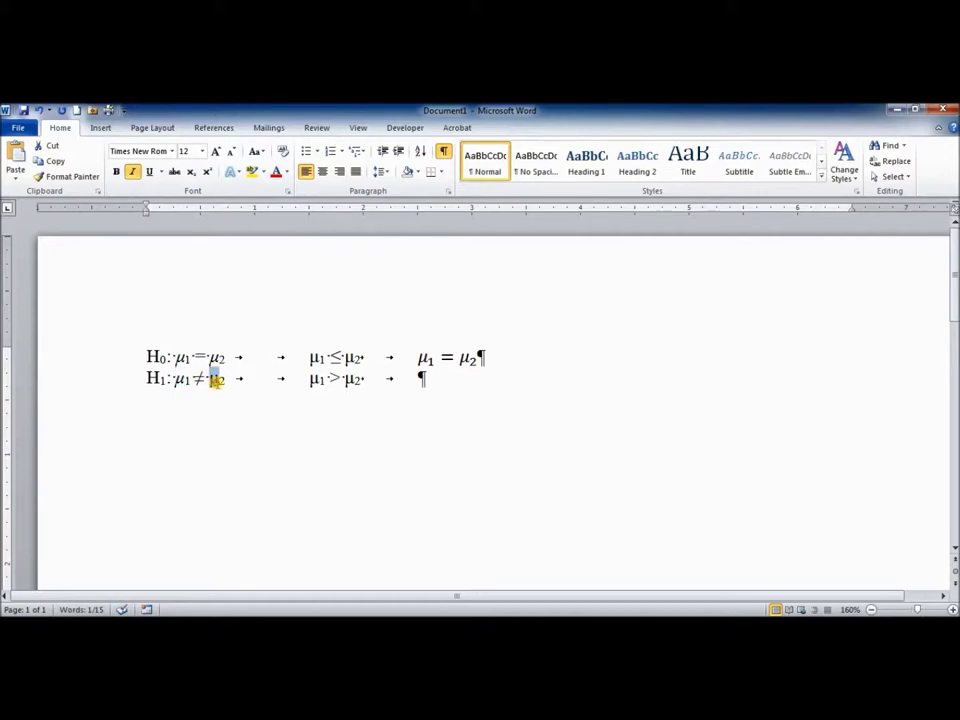
{"action": "left_click", "coordinate": [136, 174]}
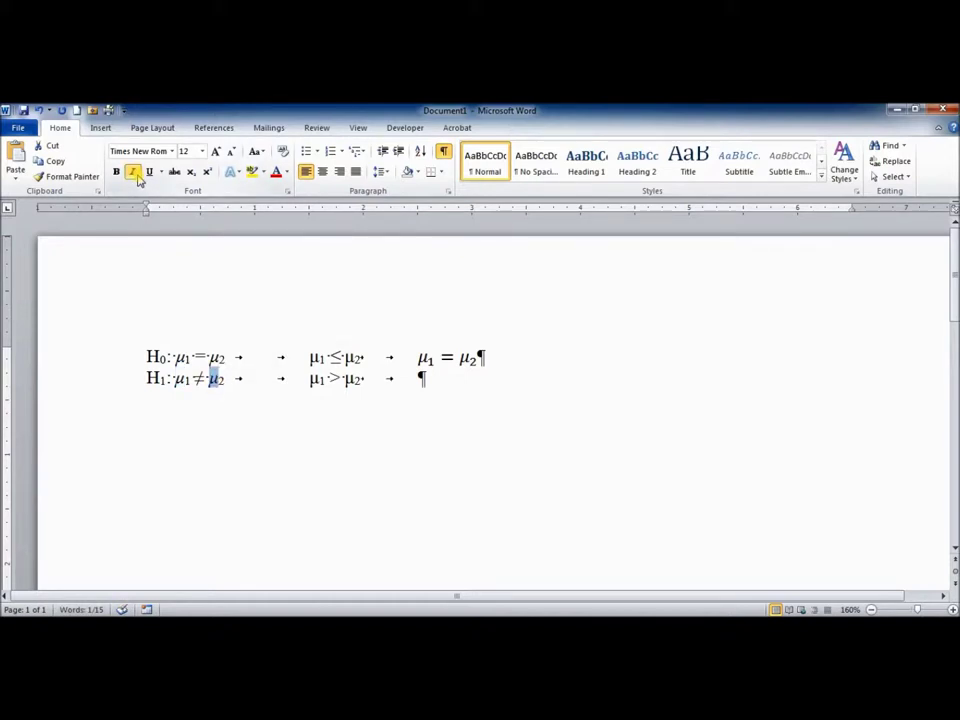
- Copy the italic formatting with Format Painter to the μ symbols in μ1 ≤ μ2 and μ1 > μ2
{"action": "left_click", "coordinate": [73, 181]}
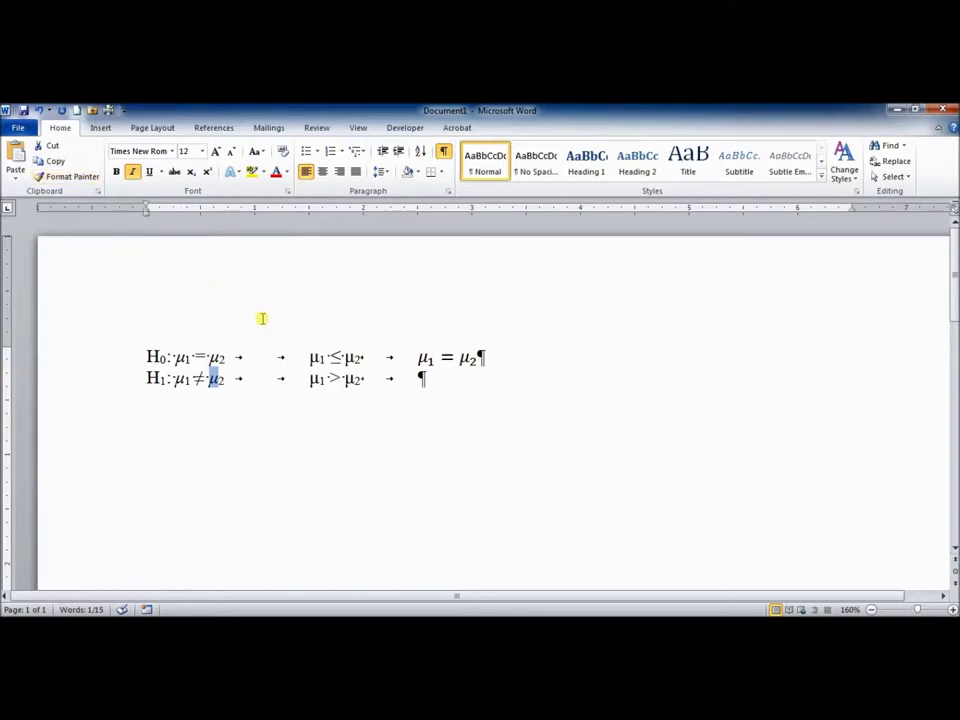
{"action": "left_click", "coordinate": [66, 177]}
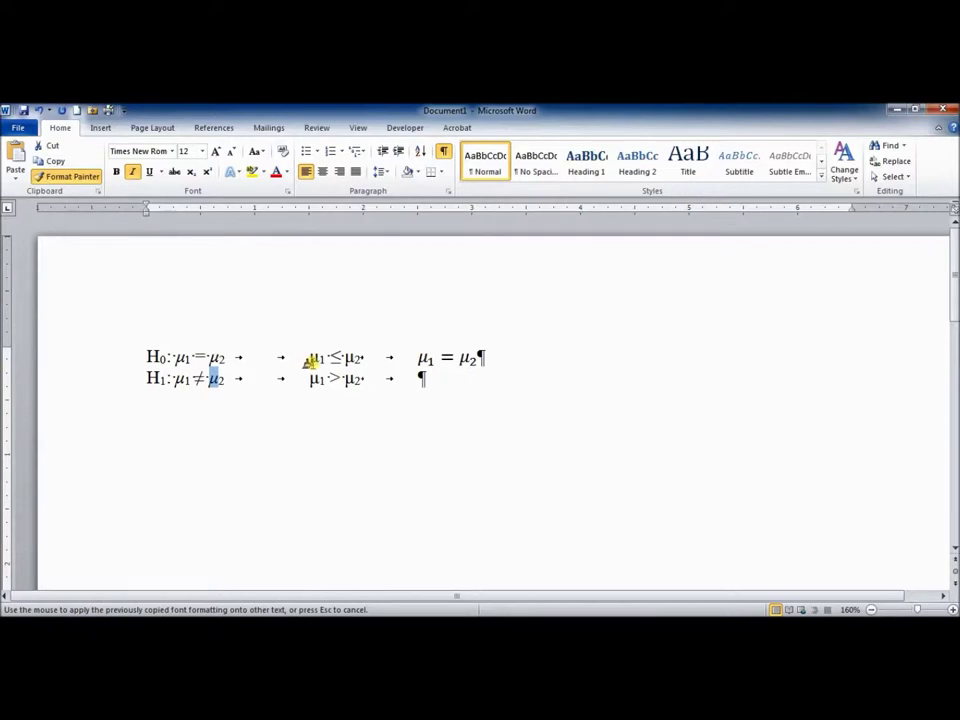
{"action": "mouse_move", "coordinate": [306, 358]}
{"action": "left_mouse_down"}
{"action": "mouse_move", "coordinate": [315, 379]}
{"action": "mouse_move", "coordinate": [354, 358]}
{"action": "mouse_move", "coordinate": [345, 379]}
{"action": "mouse_move", "coordinate": [353, 380]}
{"action": "left_mouse_up"}
{"action": "key", "text": "Escape"}
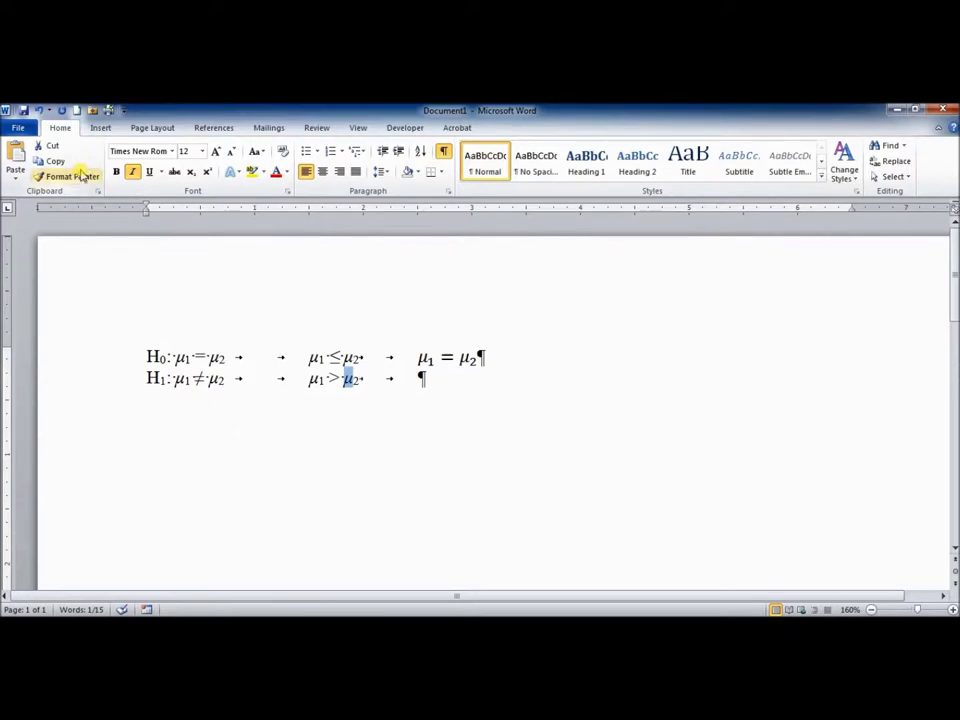
- Insert an equation at the end of the H1 line and enter μ from the Basic Math symbols
{"action": "left_click", "coordinate": [426, 422]}
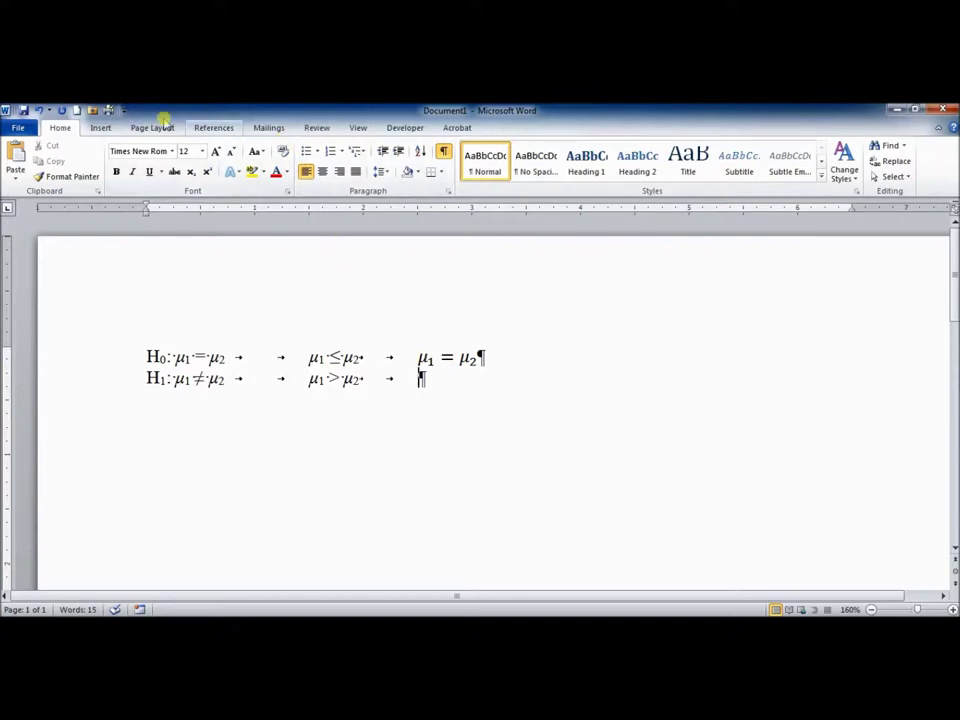
{"action": "left_click", "coordinate": [102, 128]}
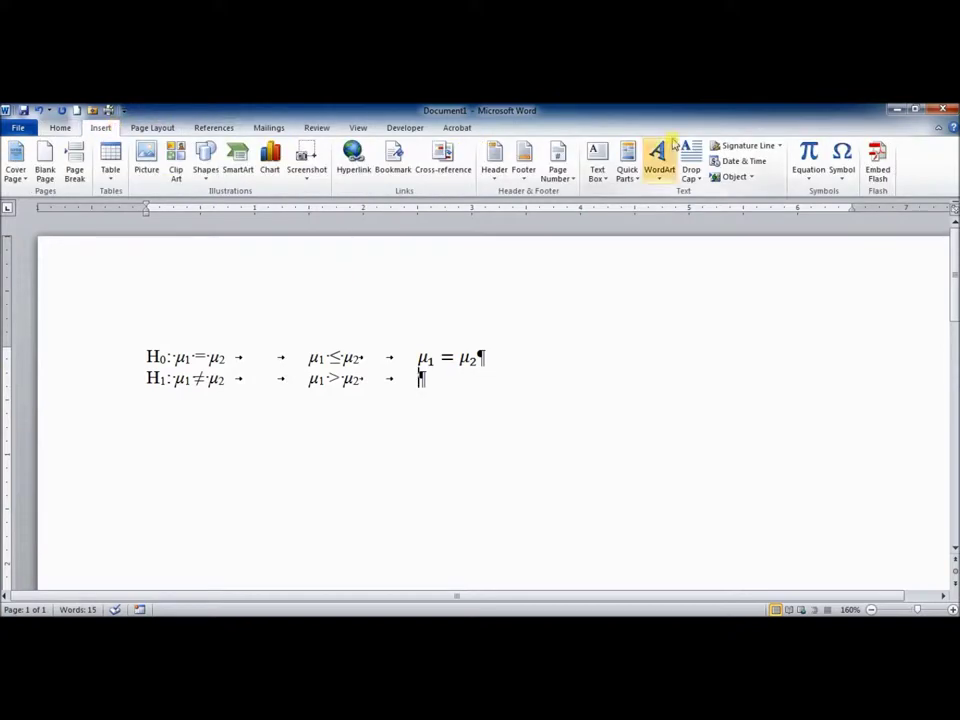
{"action": "left_click", "coordinate": [808, 150]}
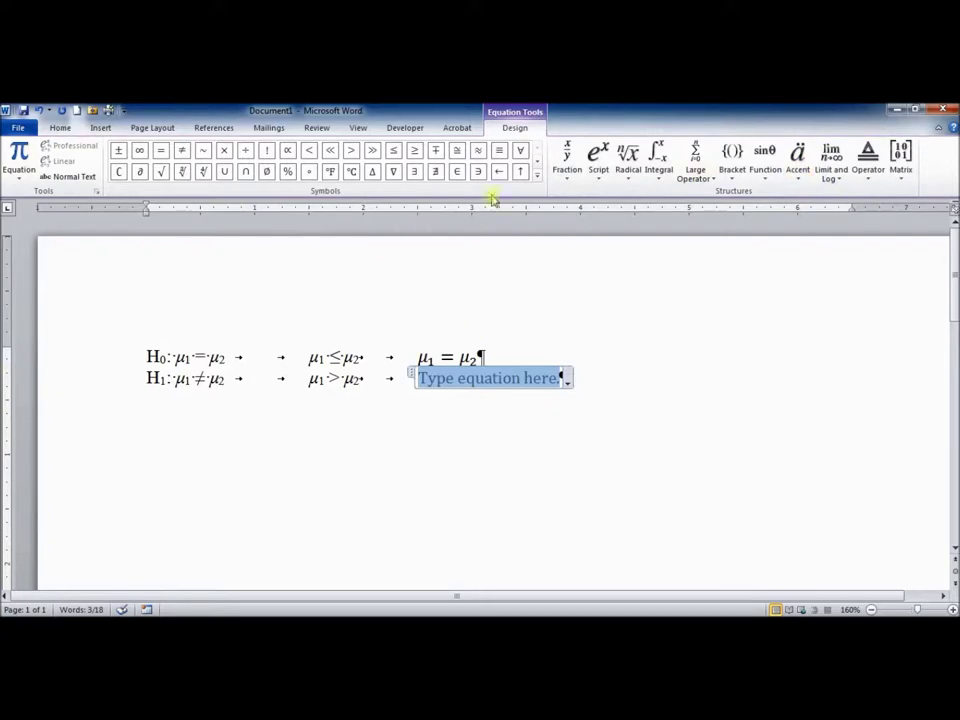
{"action": "left_click", "coordinate": [537, 177]}
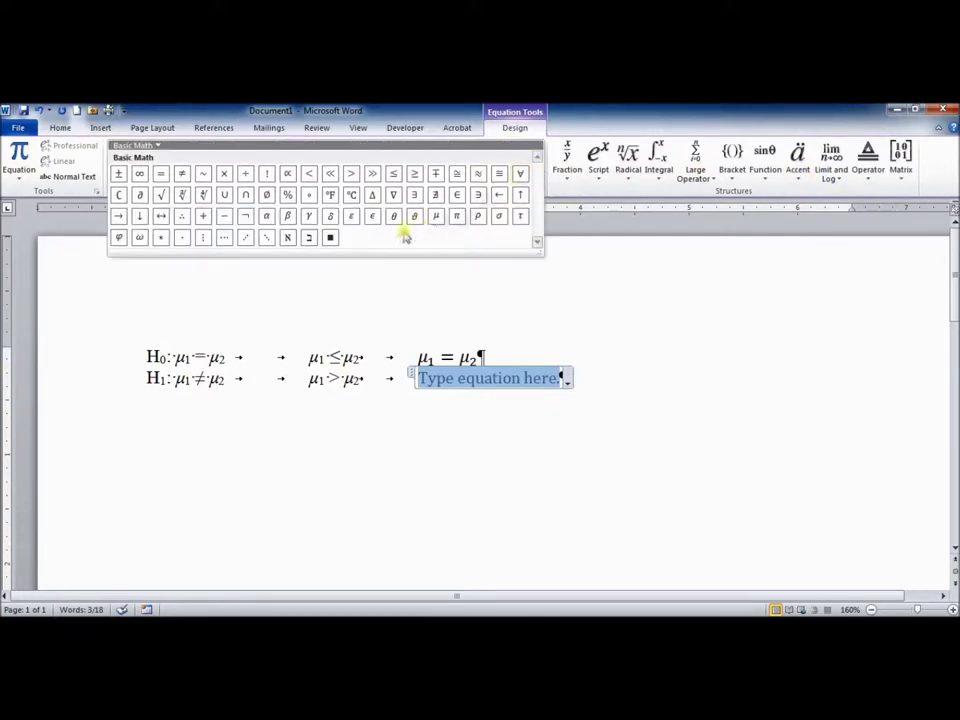
{"action": "left_click", "coordinate": [435, 216]}
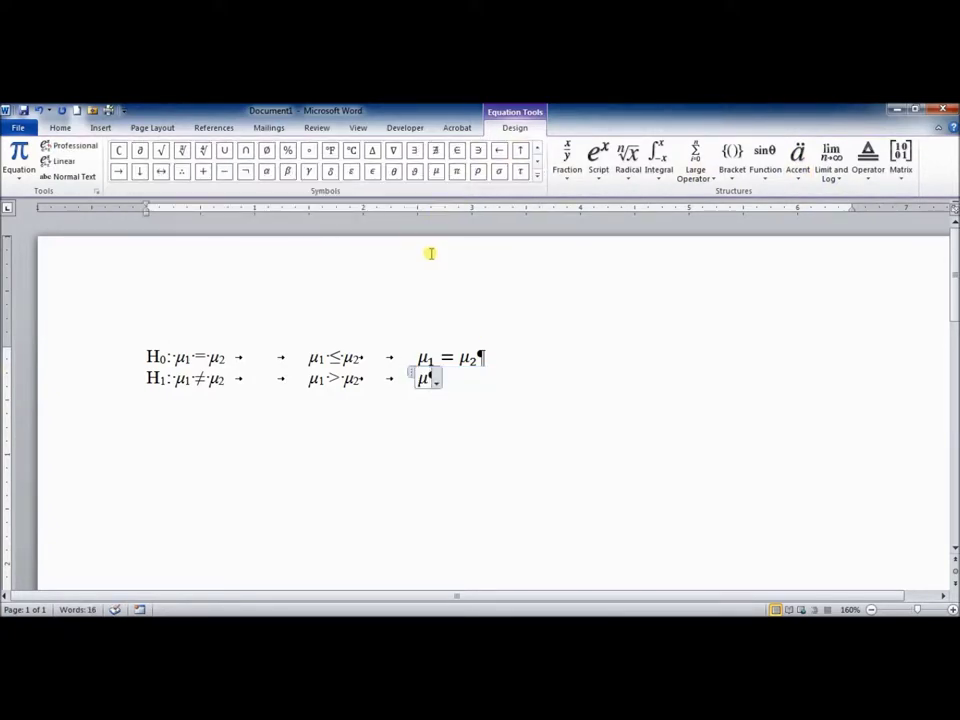
- Apply the subscript structure to the μ in the H1 equation and enter 1 as its subscript
{"action": "double_click", "coordinate": [423, 379]}
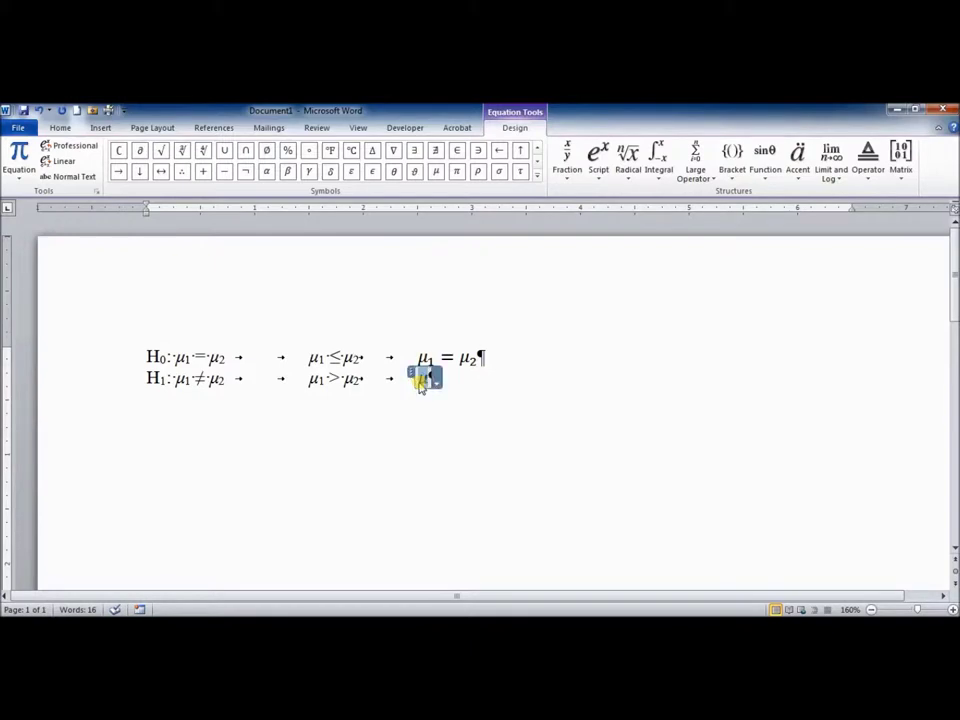
{"action": "left_click", "coordinate": [597, 156]}
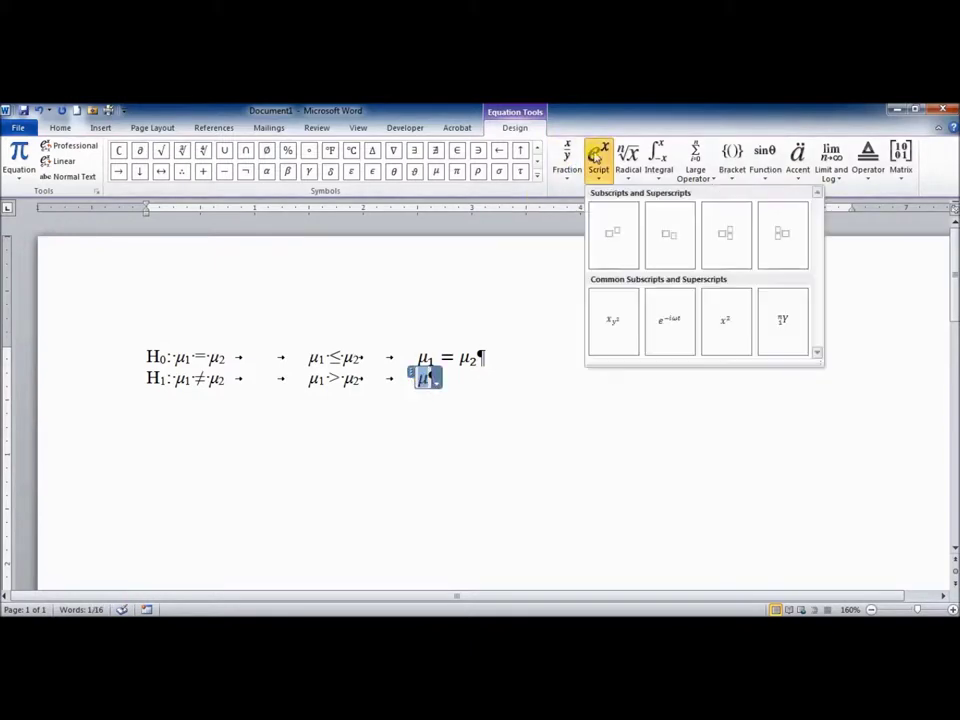
{"action": "left_click", "coordinate": [669, 236]}
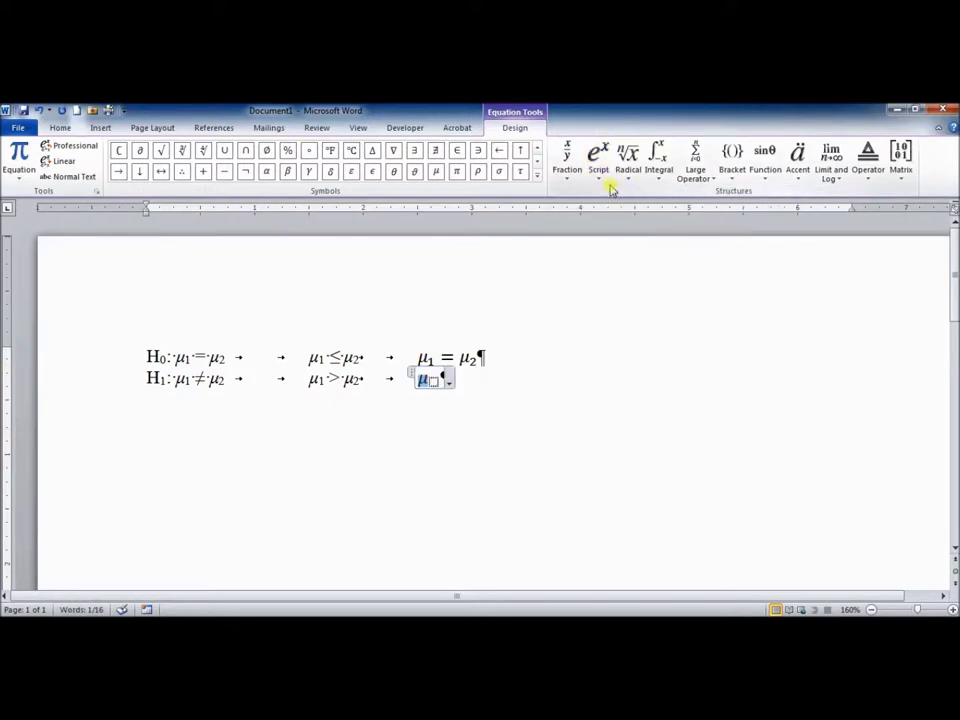
{"action": "type", "text": "1"}
{"action": "left_click", "coordinate": [434, 403]}
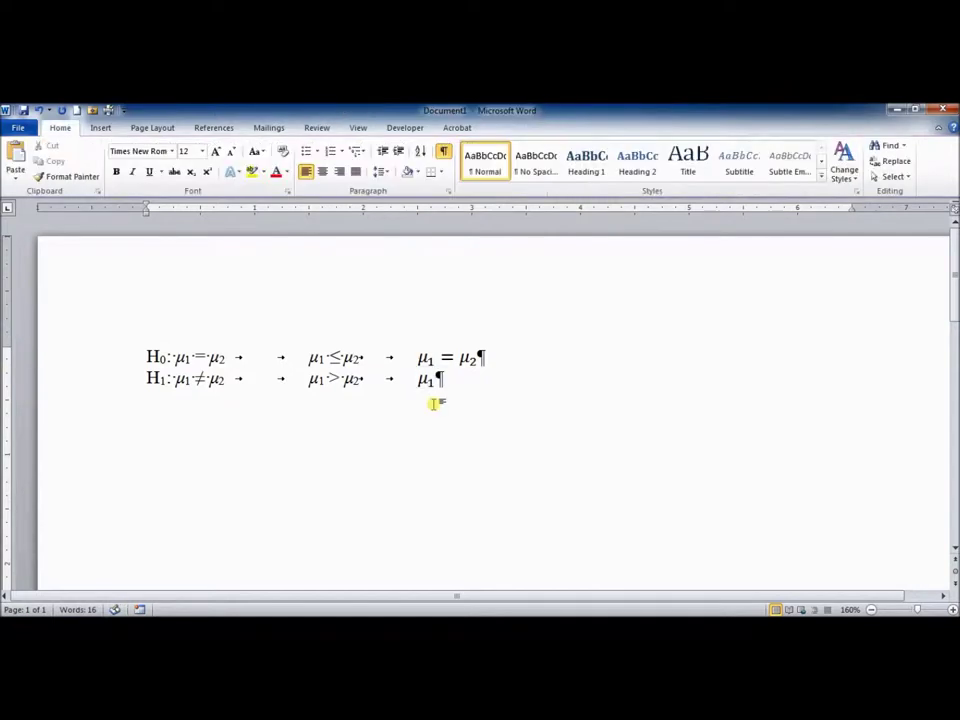
- Insert the ≠ symbol after μ1 in the equation at the end of the H1 line
{"action": "key", "text": "Left"}
{"action": "type", "text": "="}
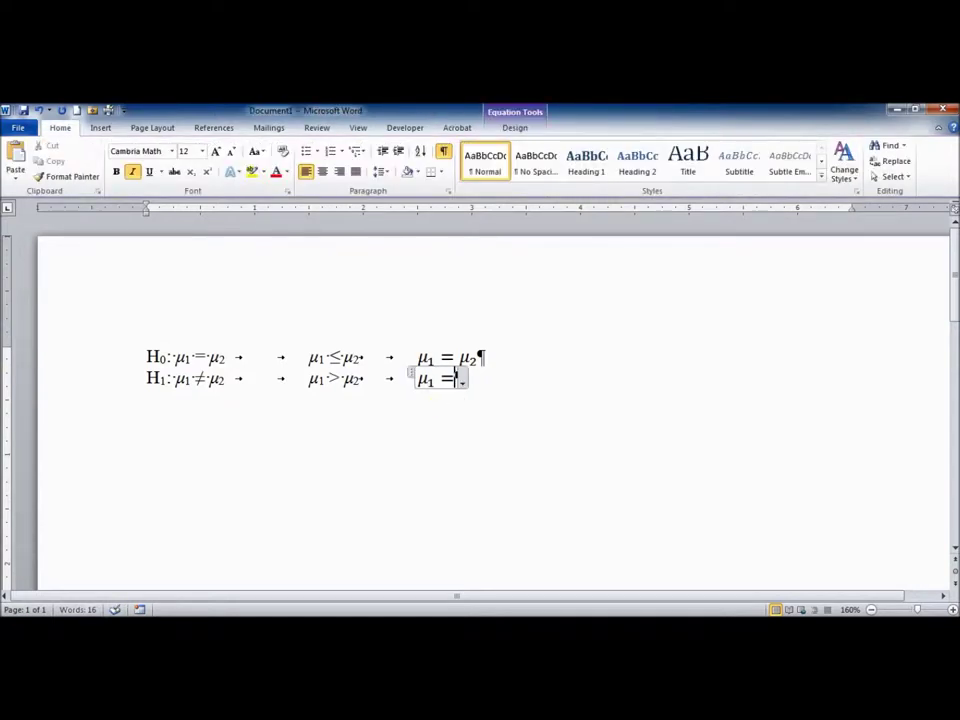
{"action": "key", "text": "BackSpace"}
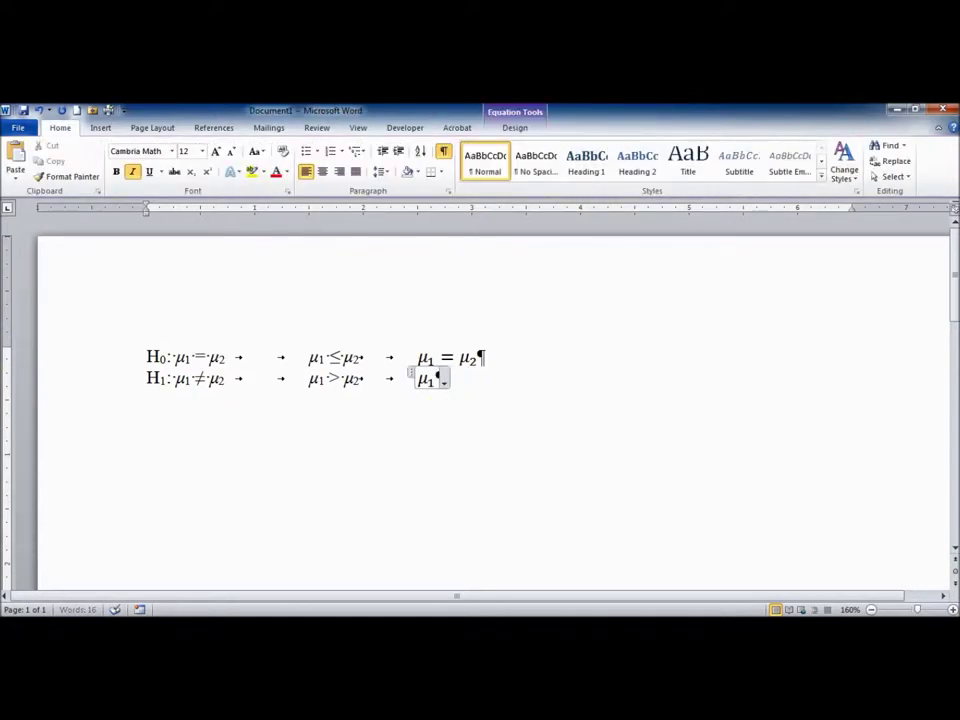
{"action": "left_click", "coordinate": [518, 127]}
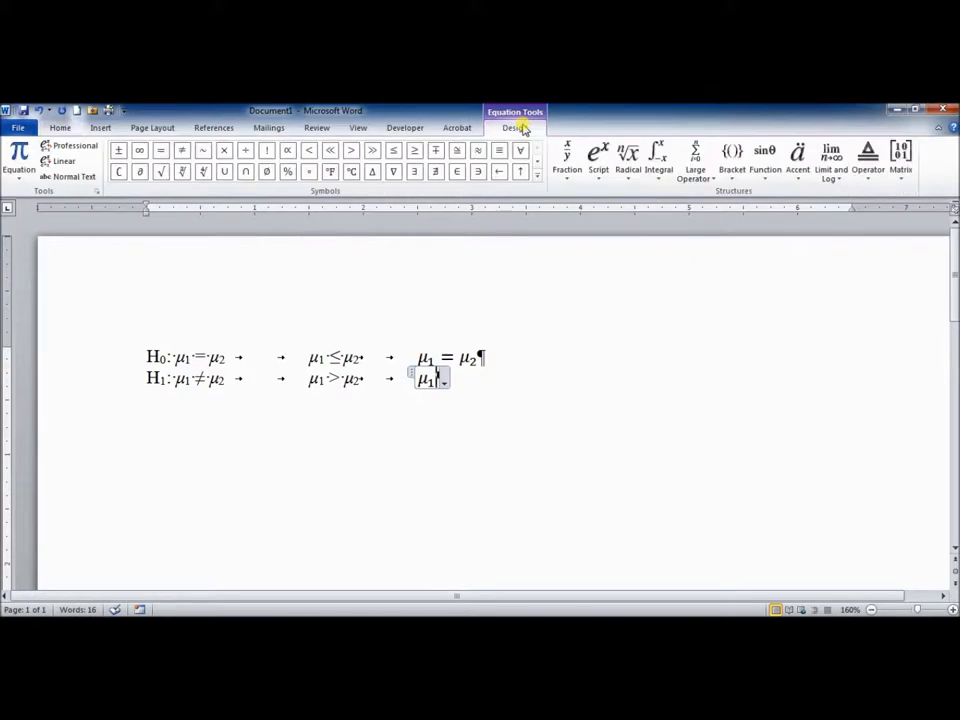
{"action": "left_click", "coordinate": [182, 154]}
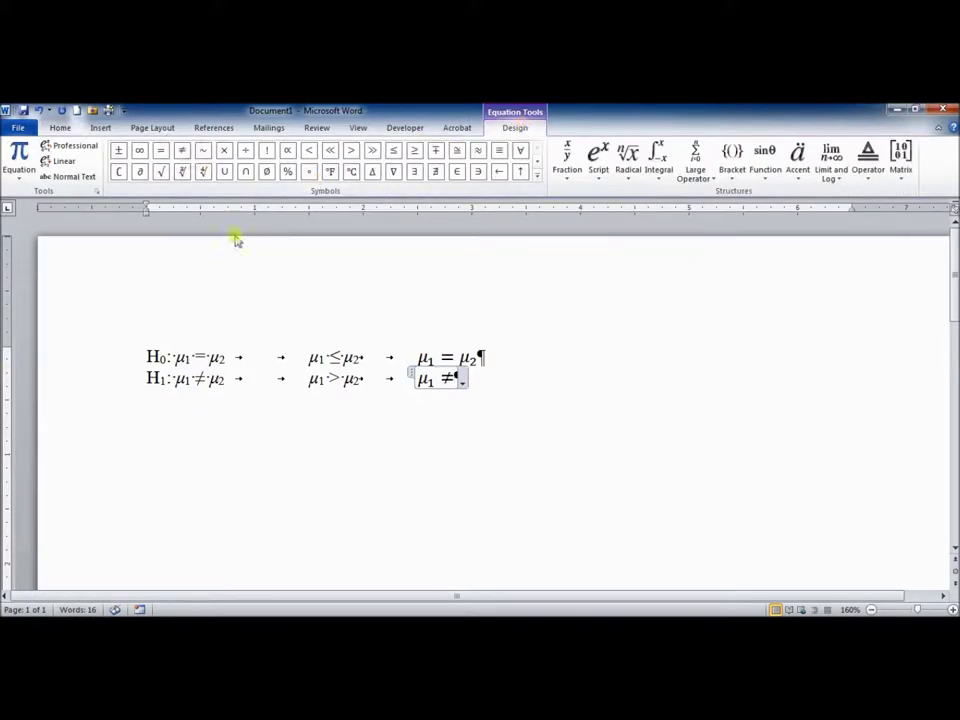
- Complete the H1 equation with a subscript structure holding μ as its base and 2 as its subscript
{"action": "left_click", "coordinate": [598, 160]}
{"action": "left_click", "coordinate": [677, 249]}
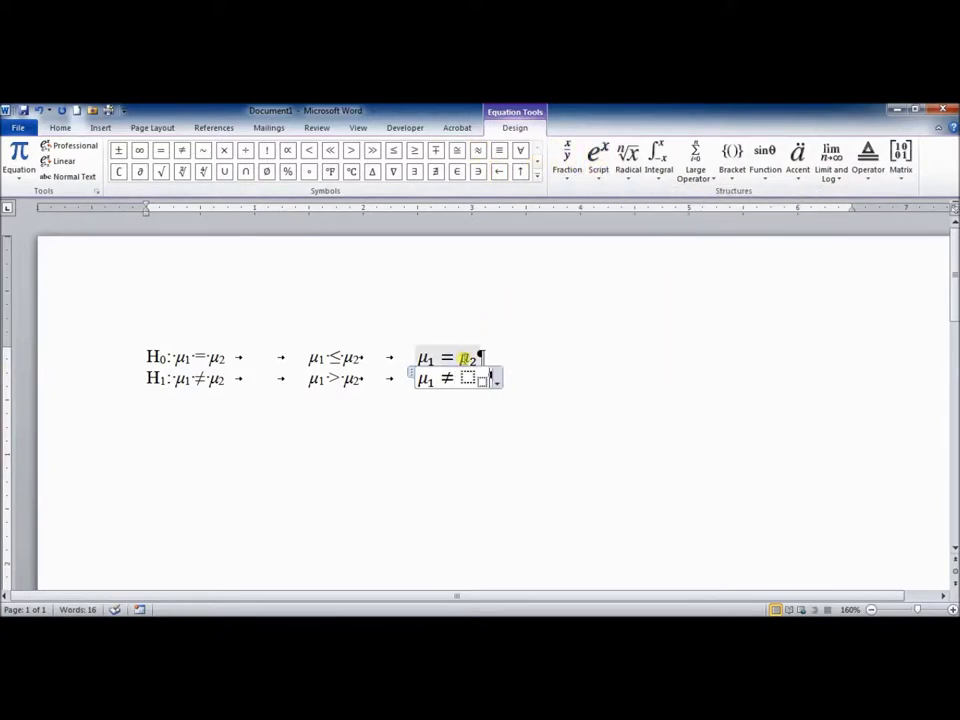
{"action": "left_click", "coordinate": [538, 172]}
{"action": "left_click", "coordinate": [437, 172]}
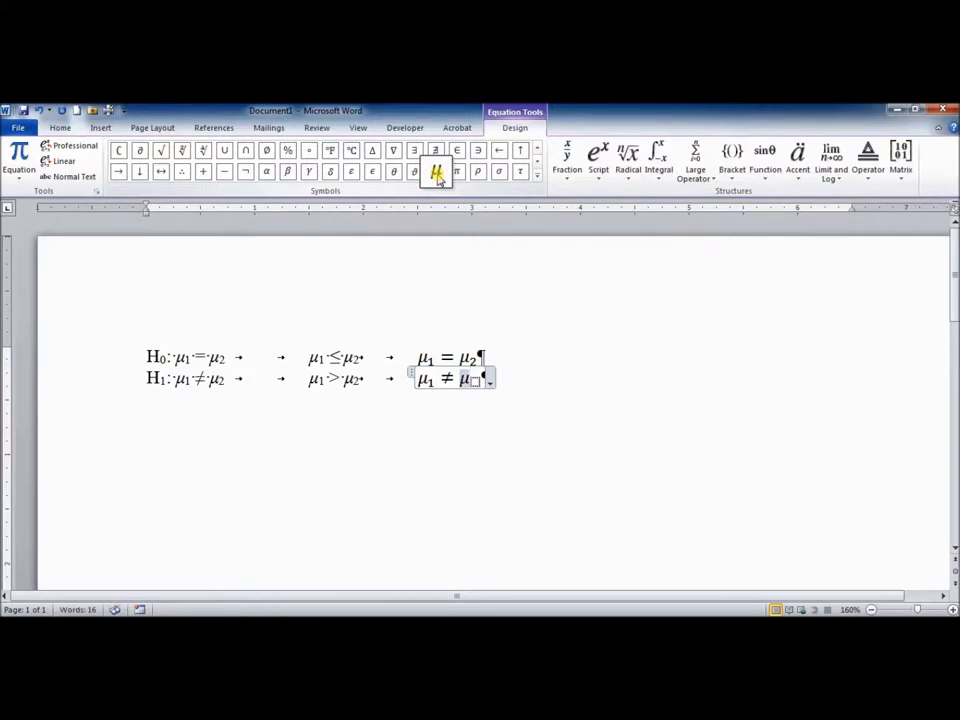
{"action": "key", "text": "Right"}
{"action": "type", "text": "2"}
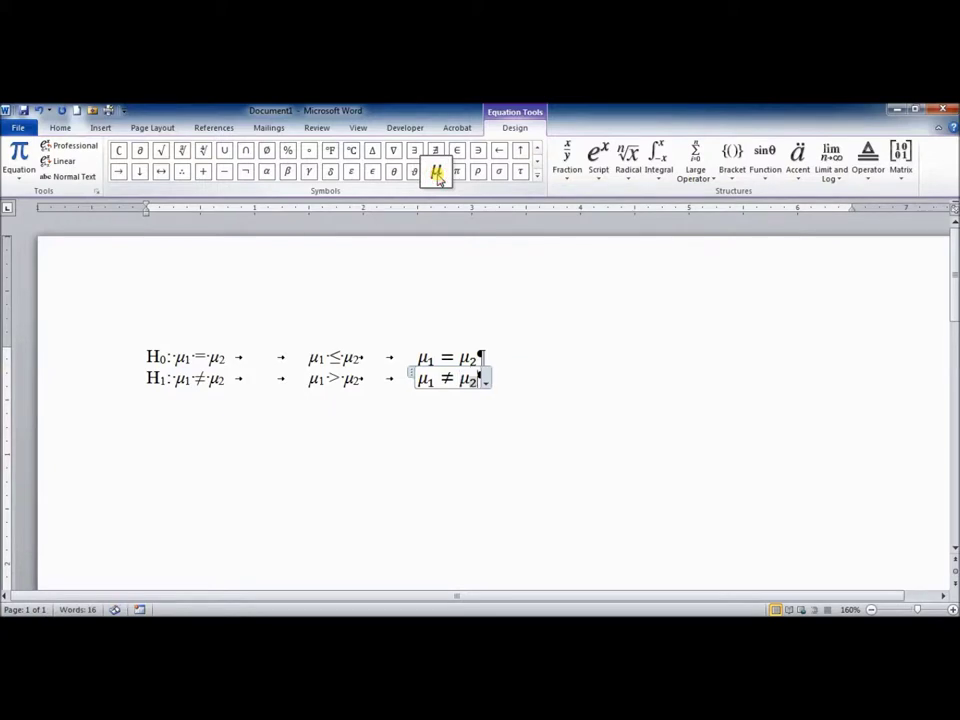
{"action": "left_click", "coordinate": [595, 371]}
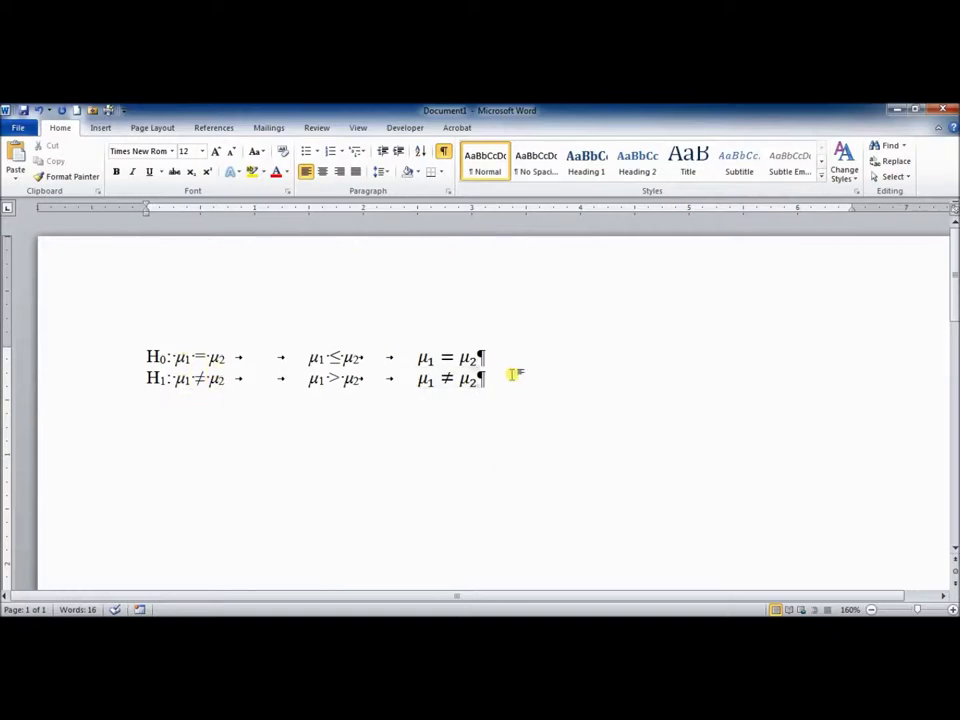
- Replace the equals sign in the H0 line's equation with the ≤ symbol
{"action": "left_click", "coordinate": [455, 362]}
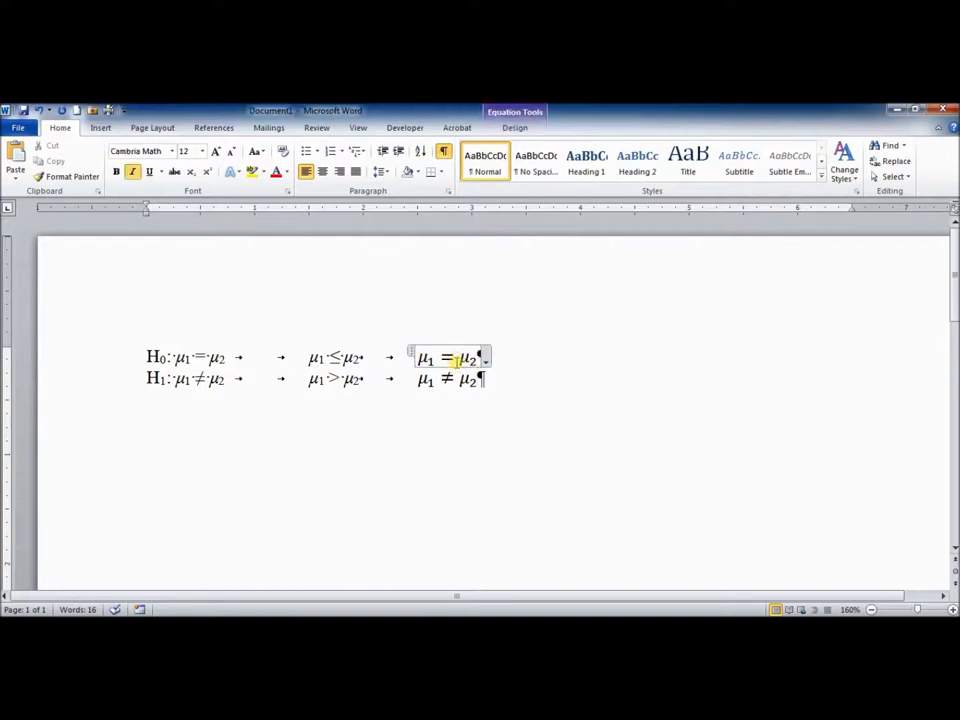
{"action": "key", "text": "BackSpace"}
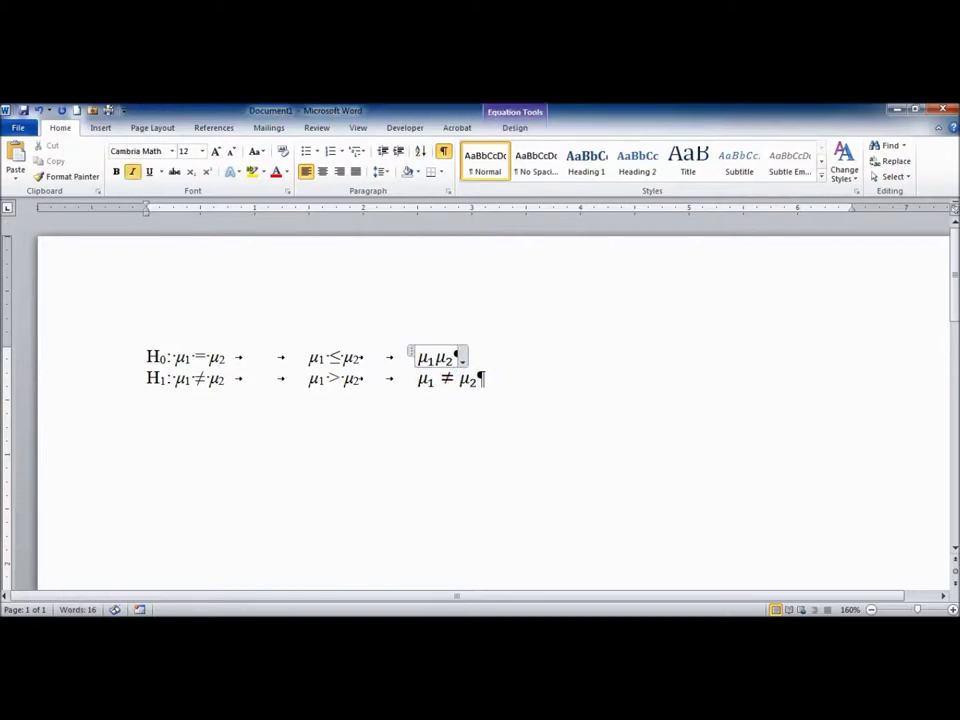
{"action": "left_click", "coordinate": [515, 128]}
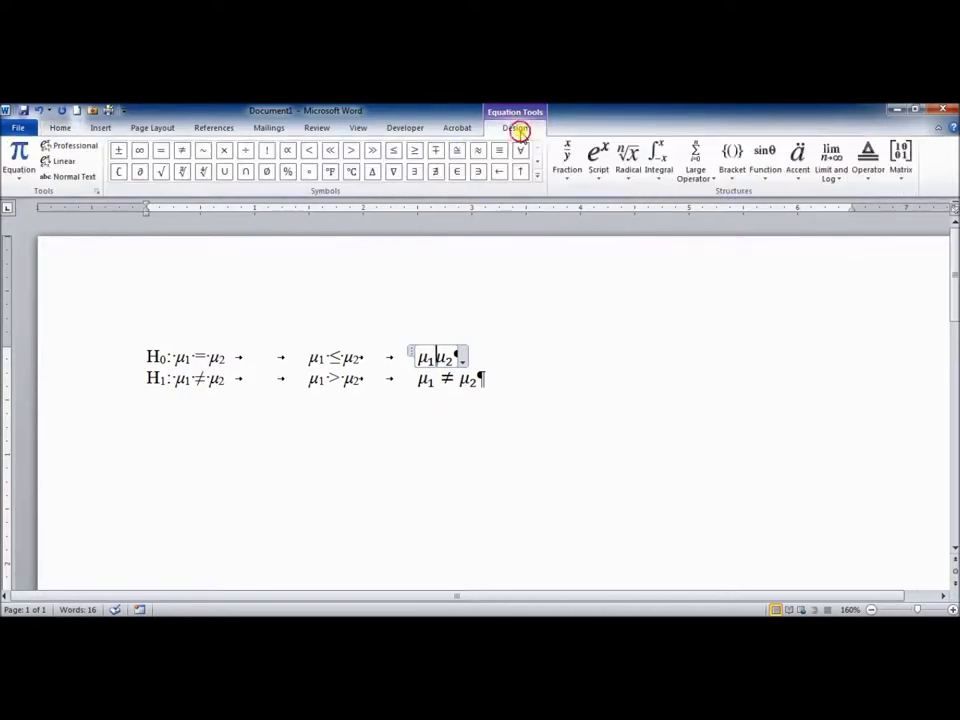
{"action": "left_click", "coordinate": [395, 152]}
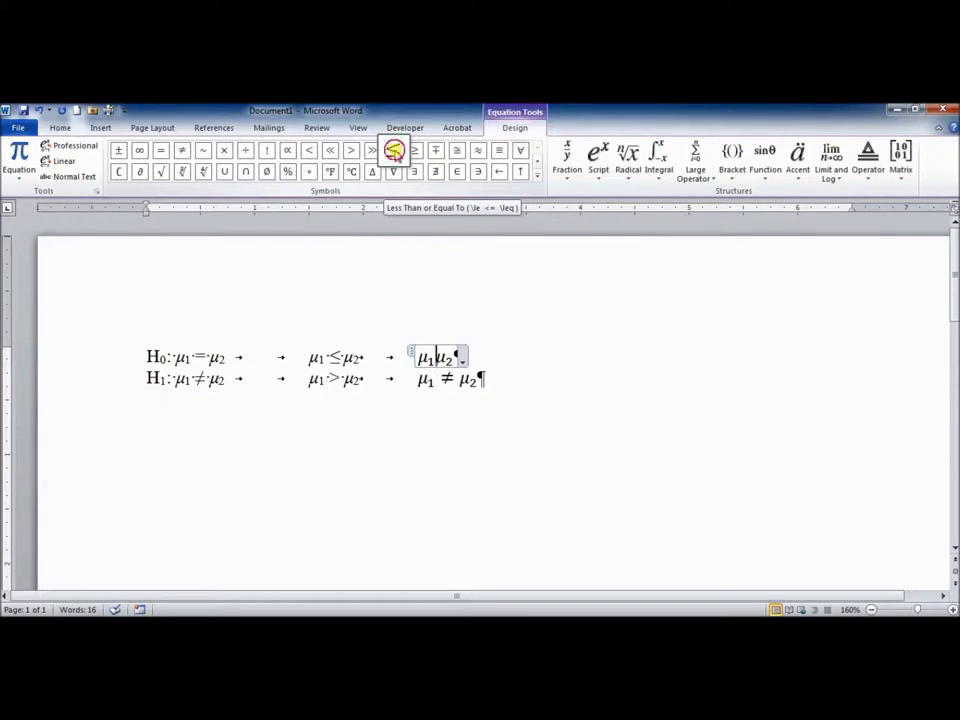
- Replace the ≠ symbol in the H1 line's equation with a > sign
{"action": "left_click", "coordinate": [458, 383]}
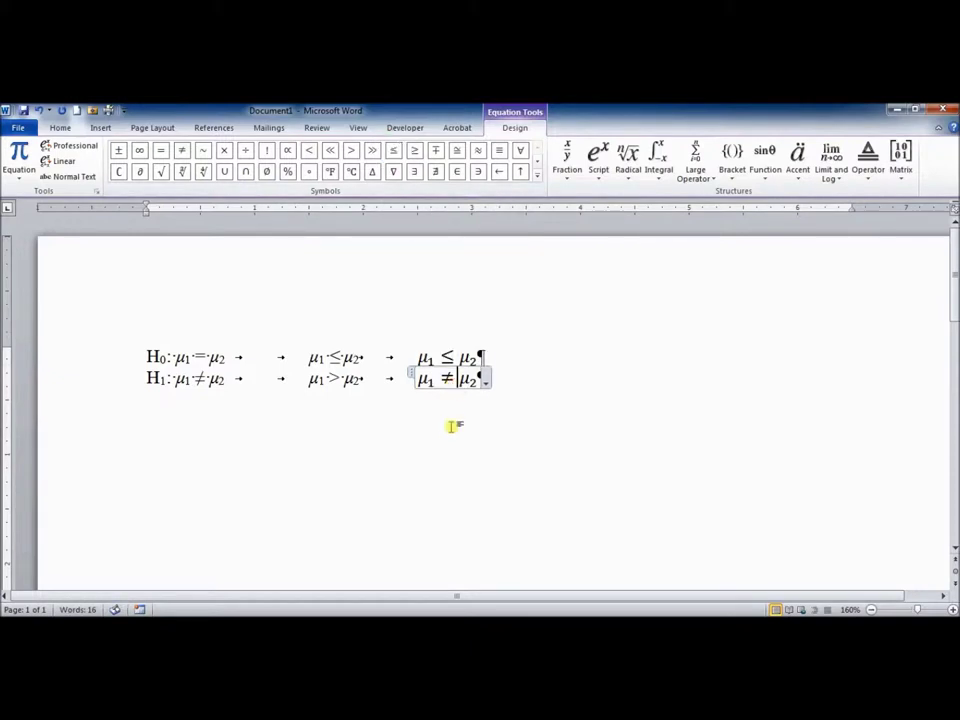
{"action": "key", "text": "BackSpace"}
{"action": "type", "text": ">"}
{"action": "left_click", "coordinate": [544, 375]}
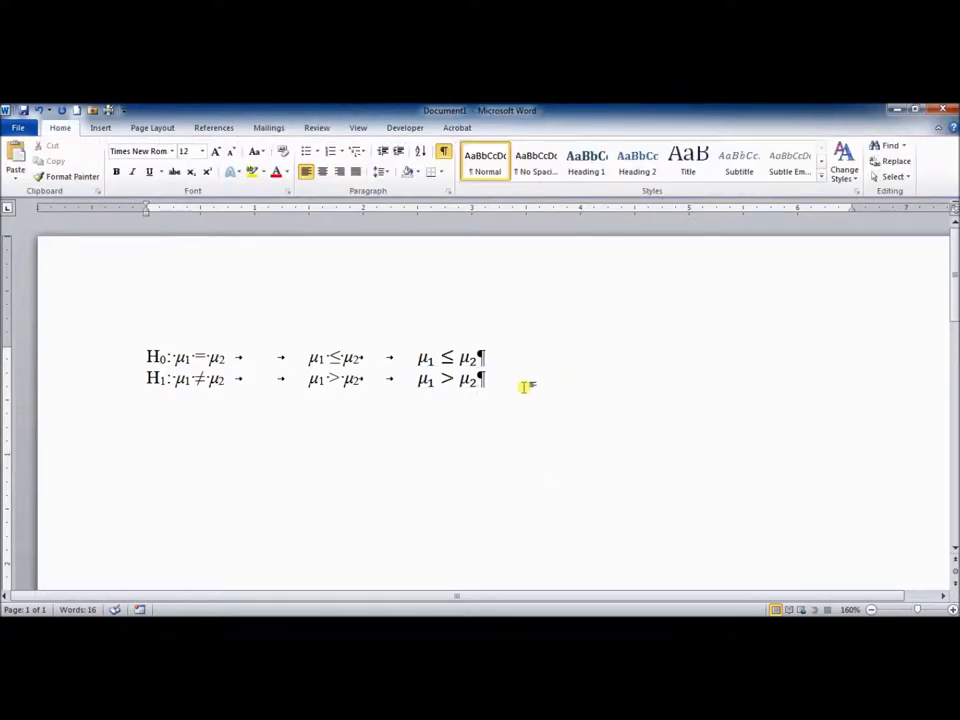
- Insert a new equation three lines below the H1 line, using the superscript structure with 2 as the exponent
{"action": "key", "text": "Return"}
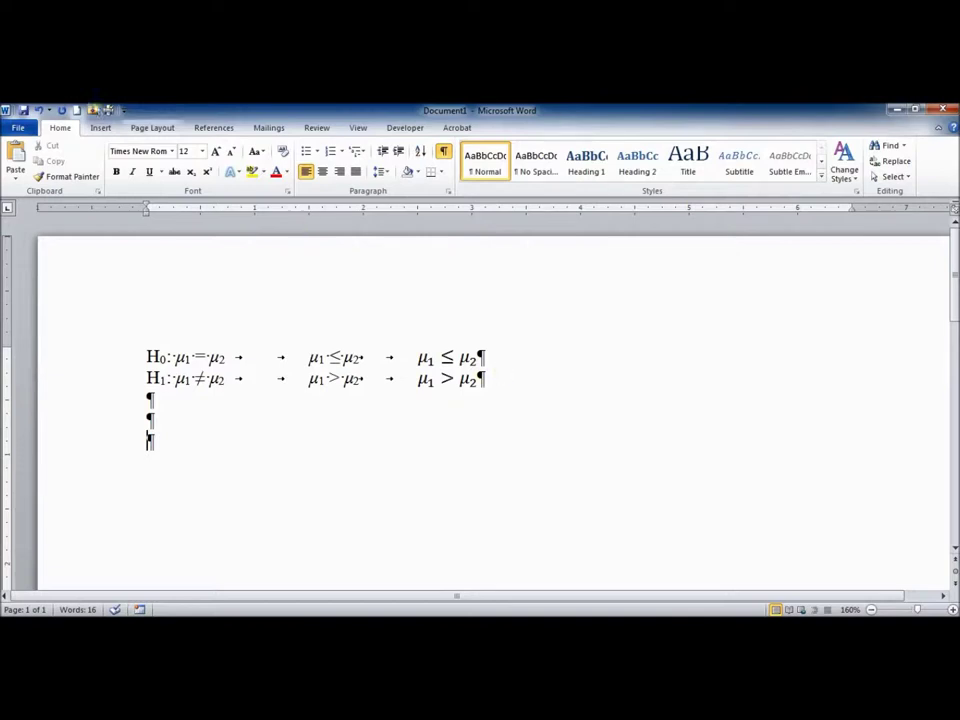
{"action": "left_click", "coordinate": [100, 129]}
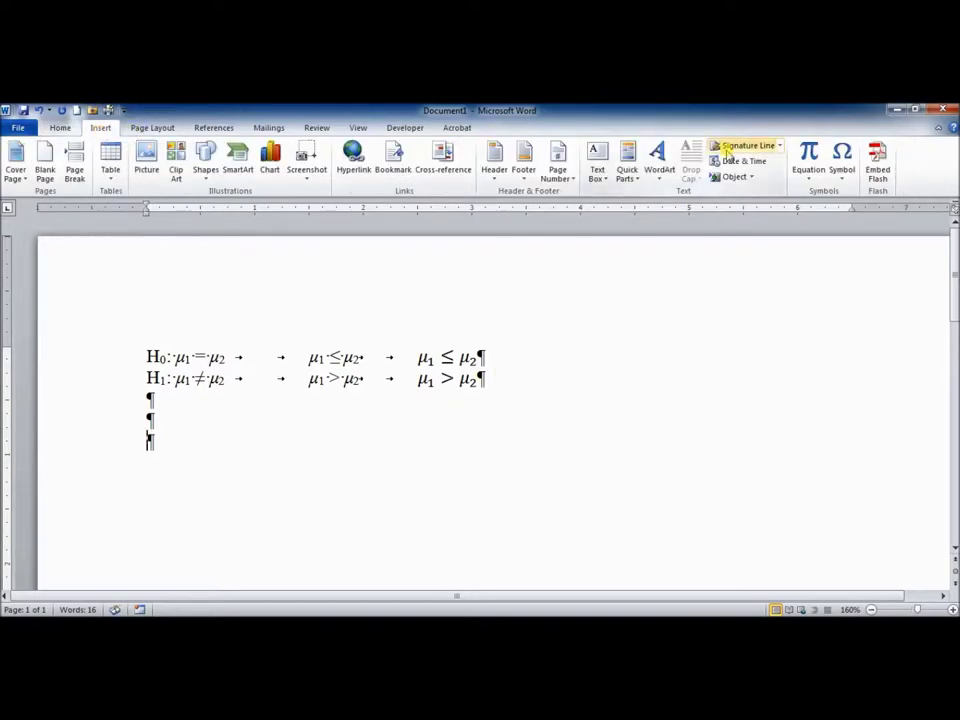
{"action": "left_click", "coordinate": [808, 155]}
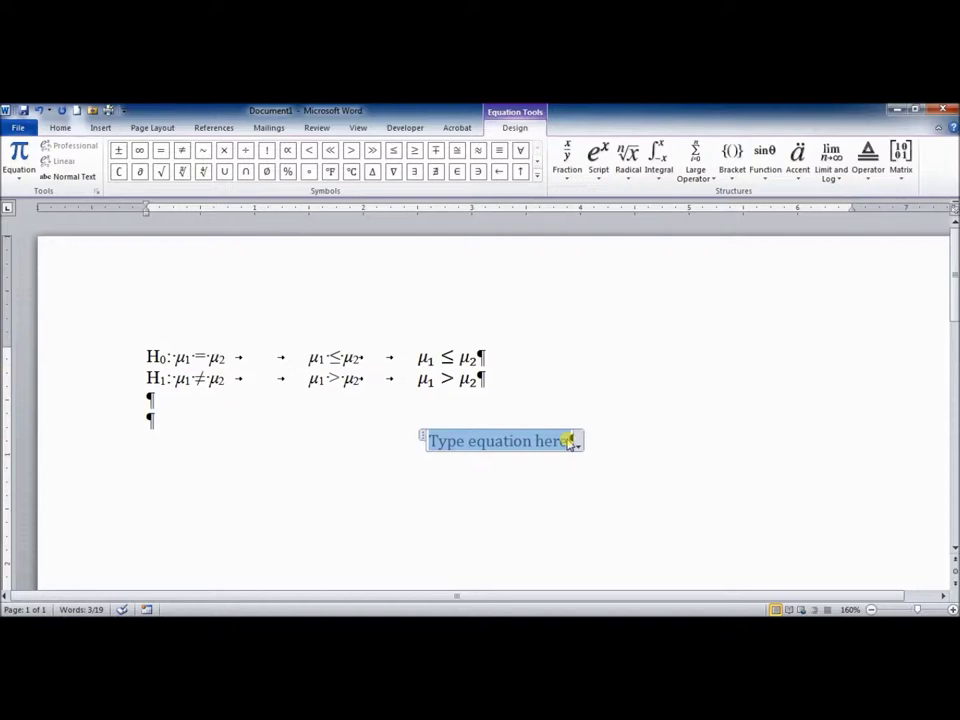
{"action": "left_click", "coordinate": [597, 156]}
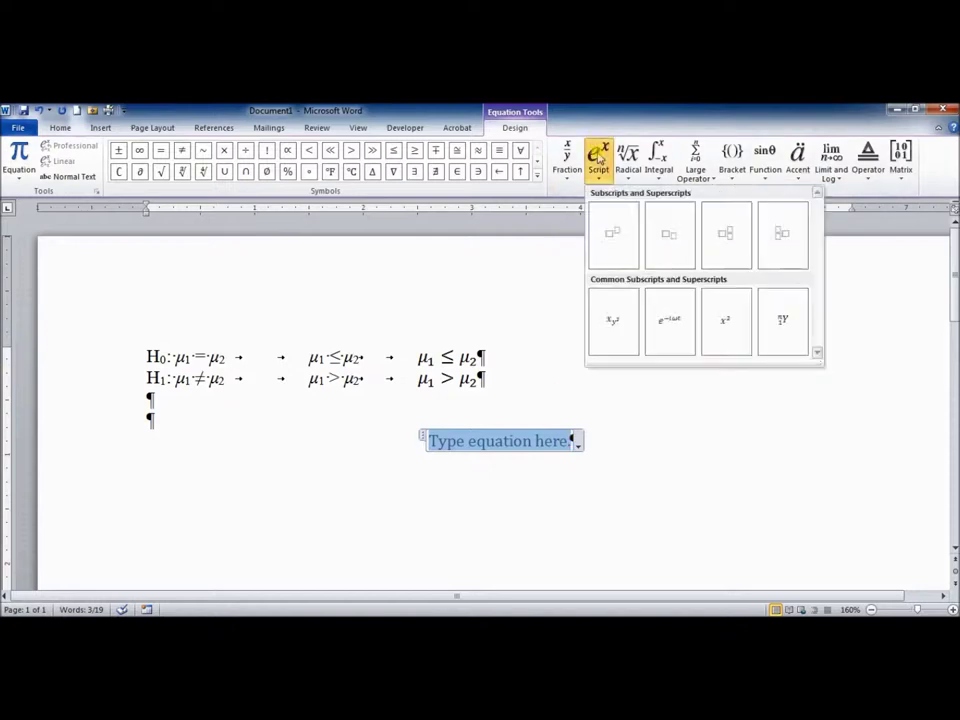
{"action": "left_click", "coordinate": [614, 236]}
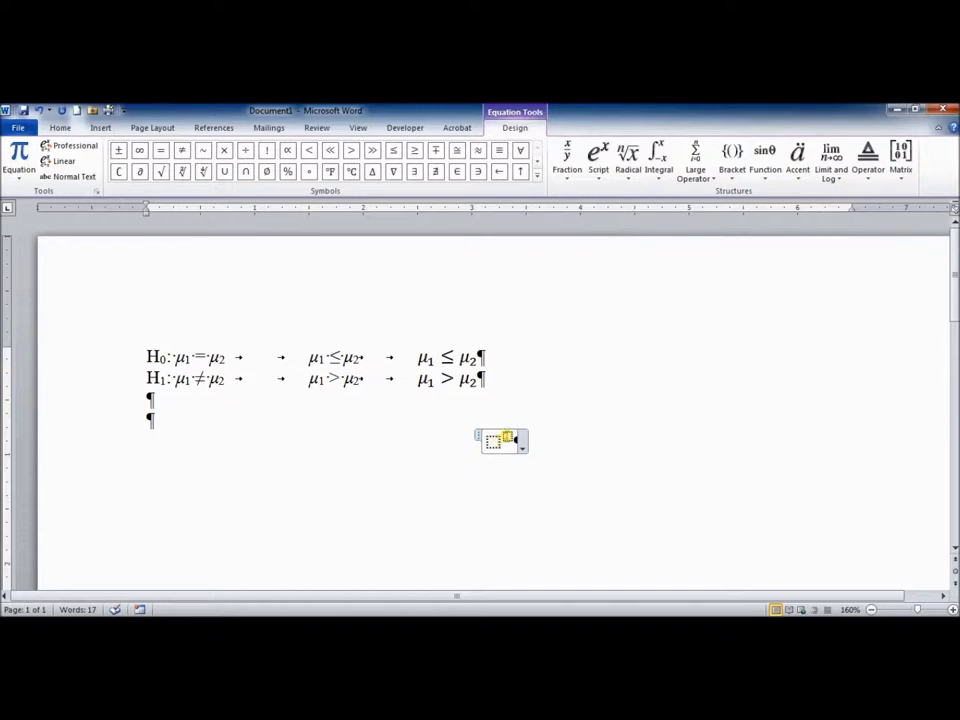
{"action": "type", "text": "2"}
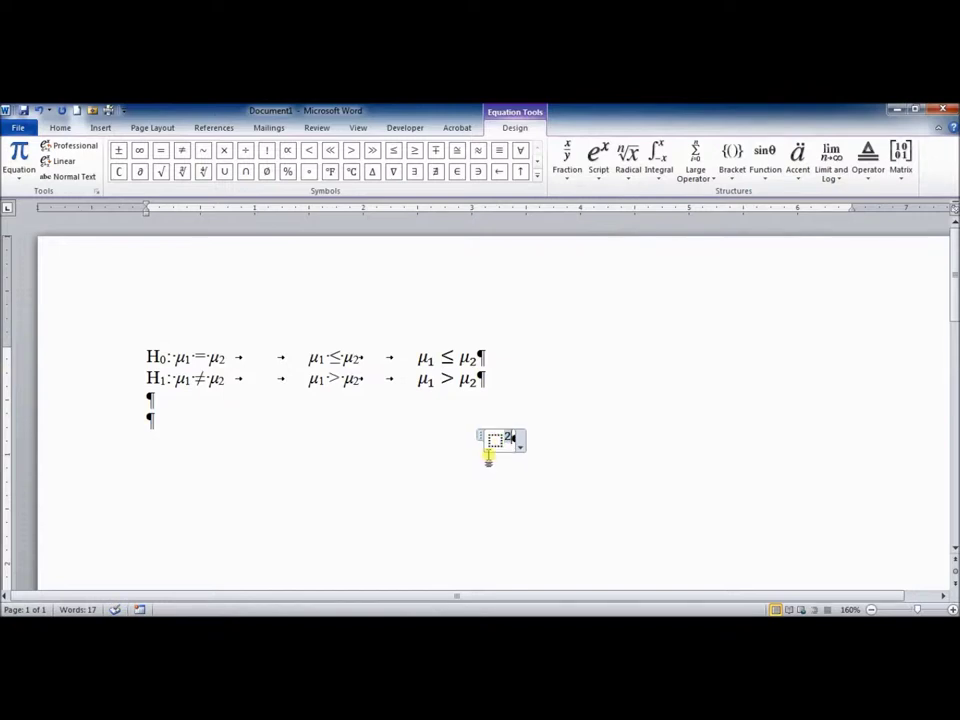
- Fill the base of the superscript with lowercase χ from the Greek Letters symbols
{"action": "left_click", "coordinate": [537, 174]}
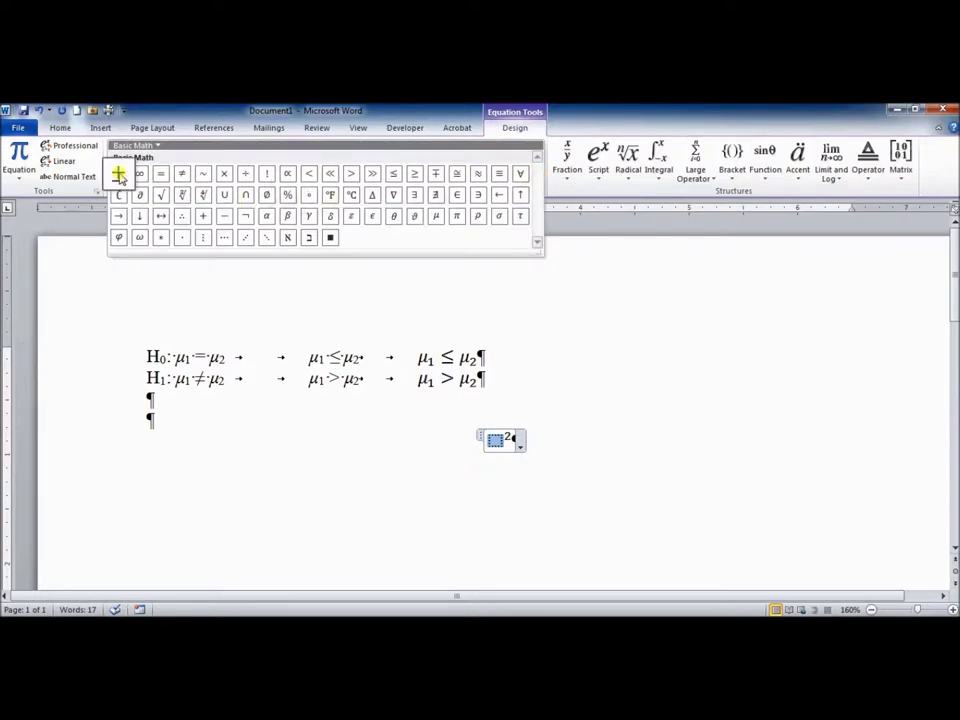
{"action": "left_click", "coordinate": [145, 147]}
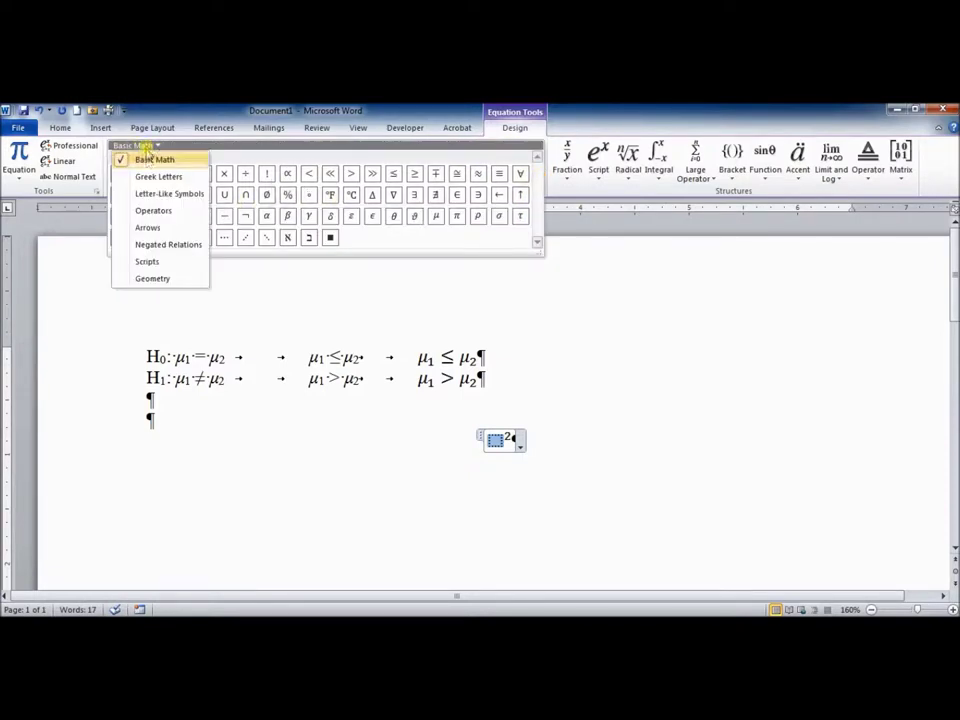
{"action": "left_click", "coordinate": [152, 180]}
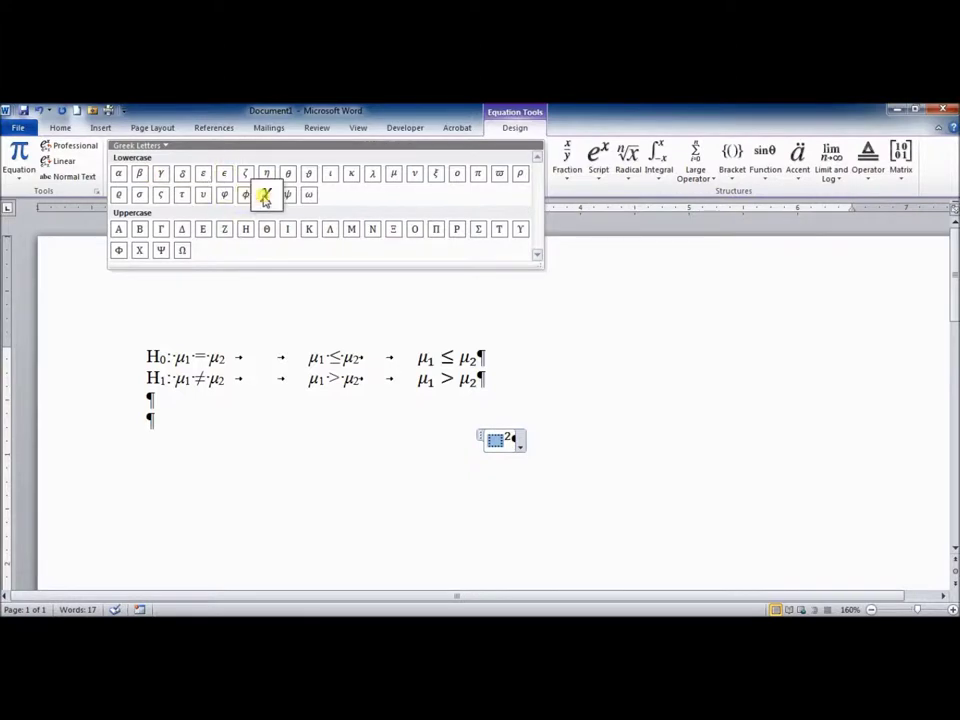
{"action": "left_click", "coordinate": [265, 194]}
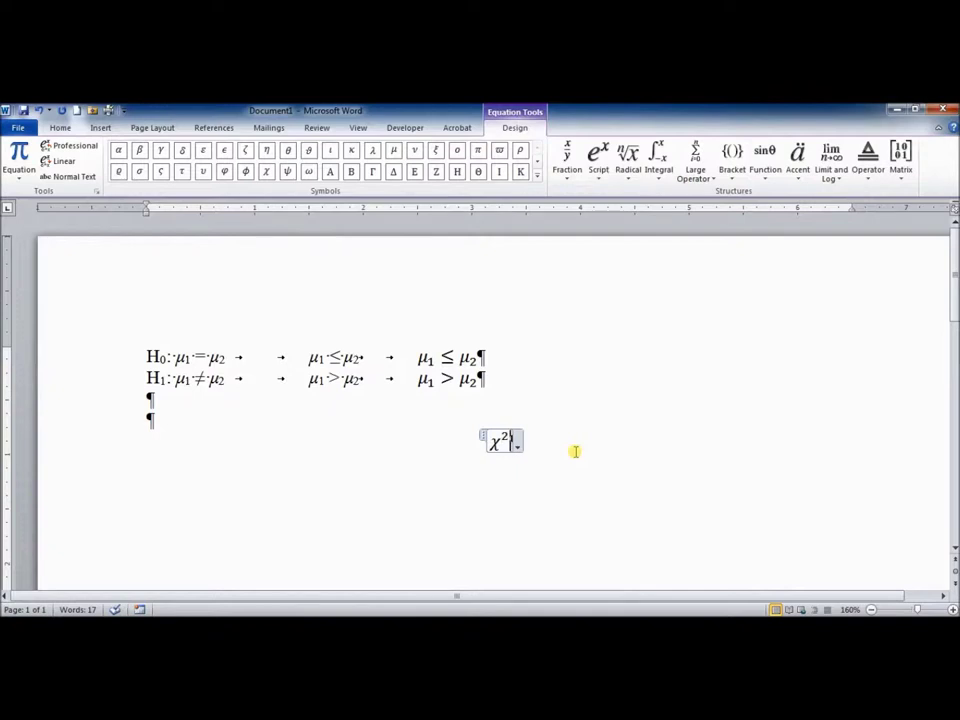
- Add (3, n = 27) after χ² in the new equation
{"action": "type", "text": "("}
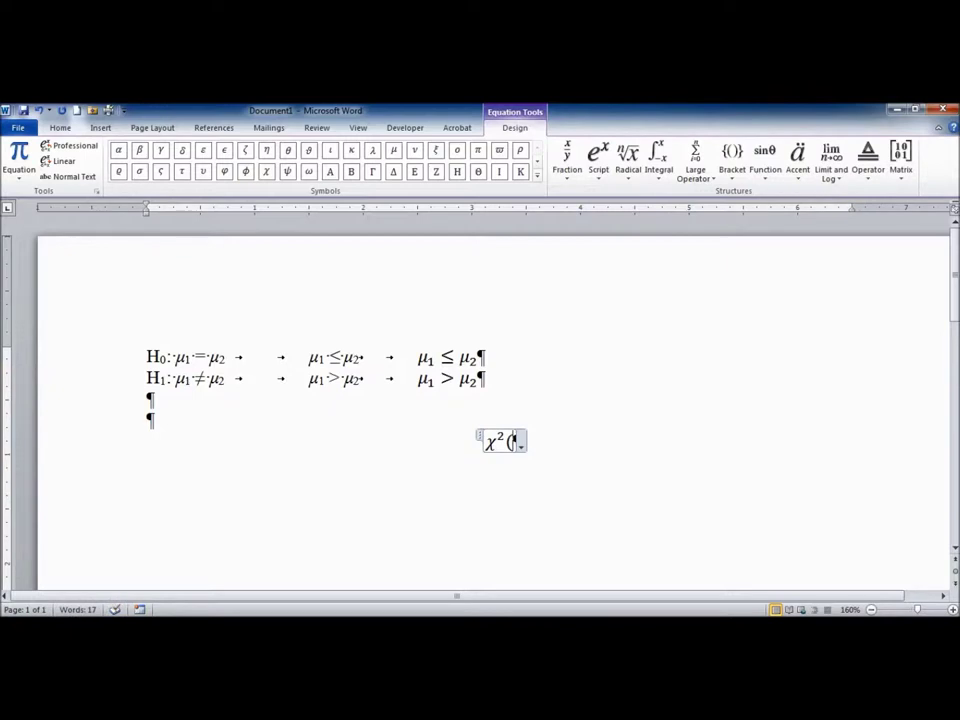
{"action": "type", "text": "3"}
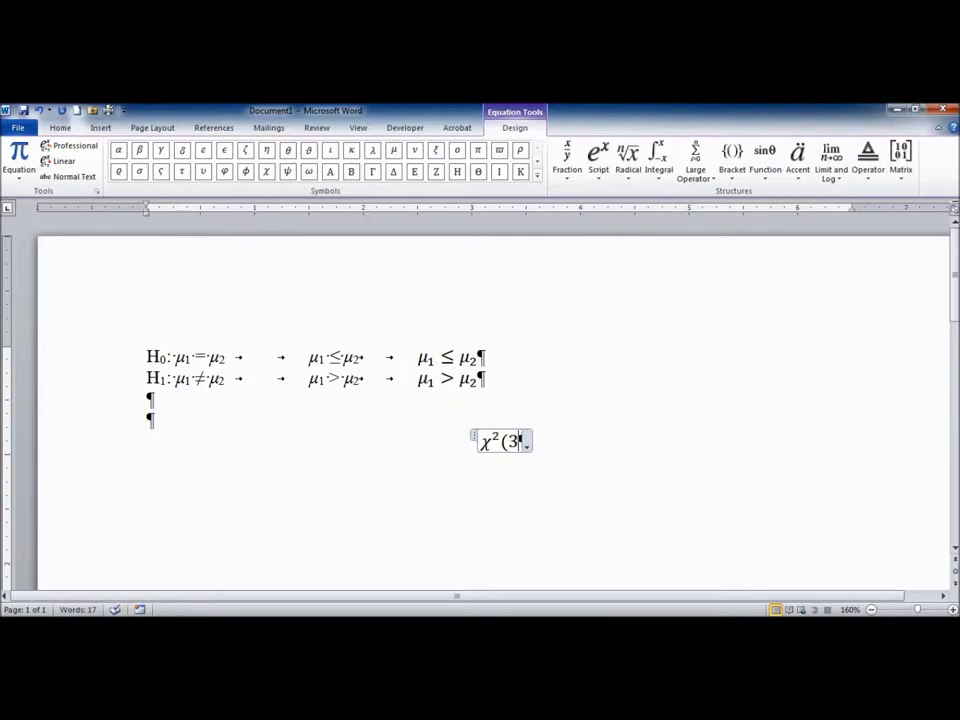
{"action": "type", "text": ", n"}
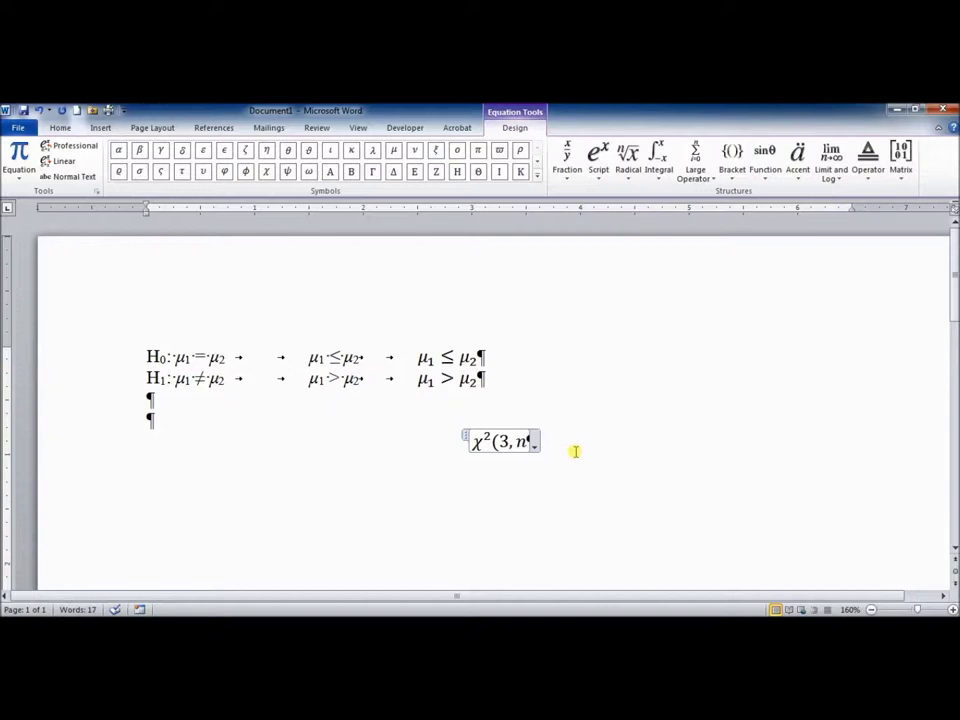
{"action": "type", "text": "= "}
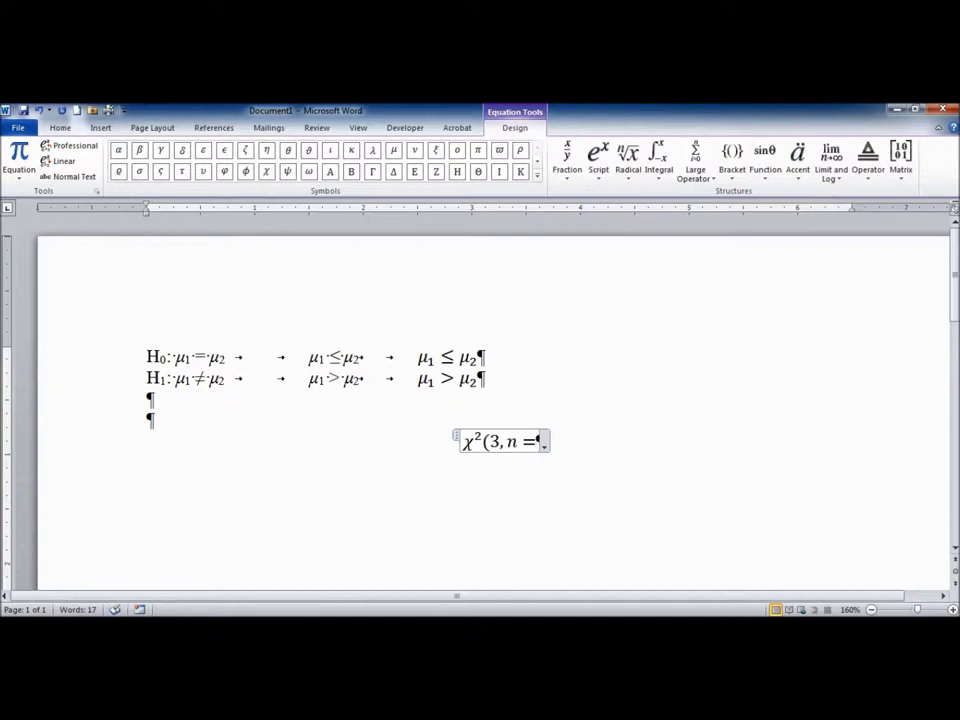
{"action": "type", "text": "27"}
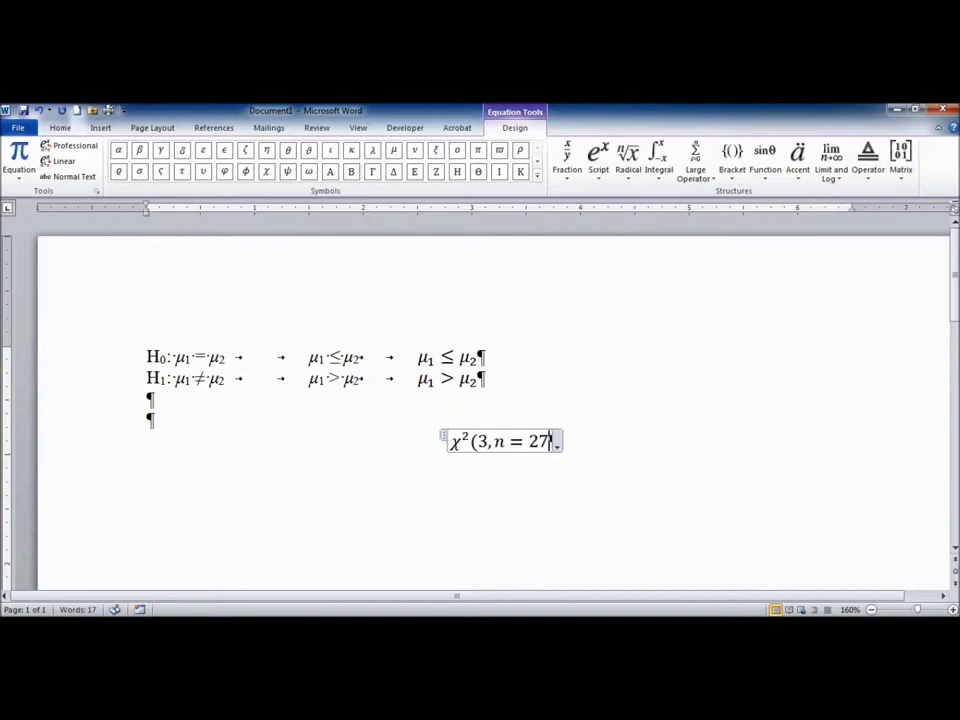
{"action": "type", "text": ") "}
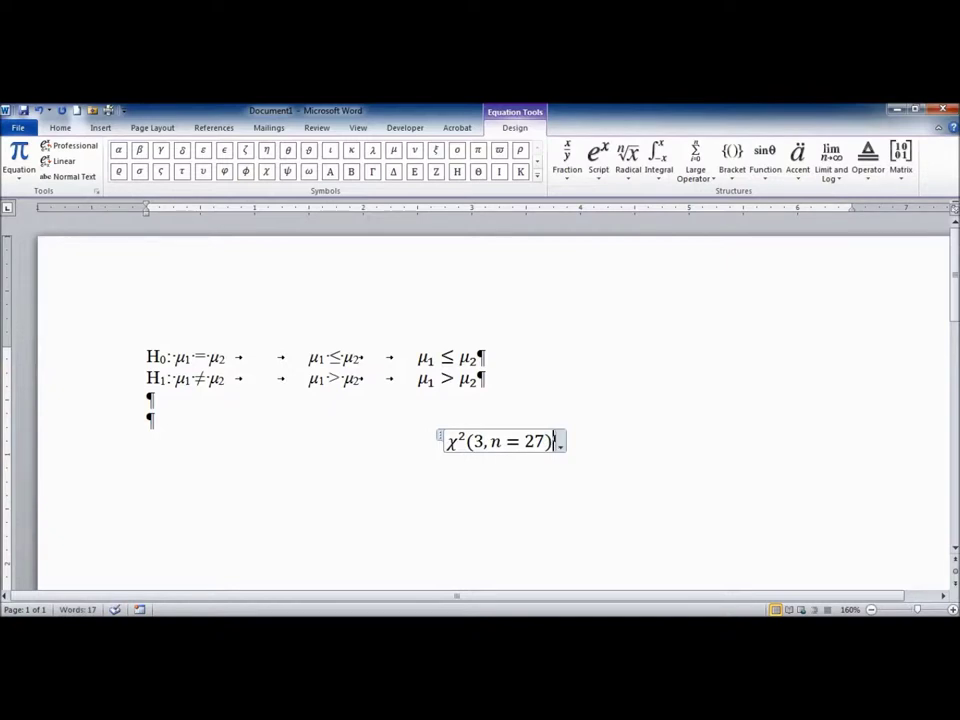
- Complete the chi-square equation by adding = 12.49, p = .02 after (3, n = 27)
{"action": "type", "text": "="}
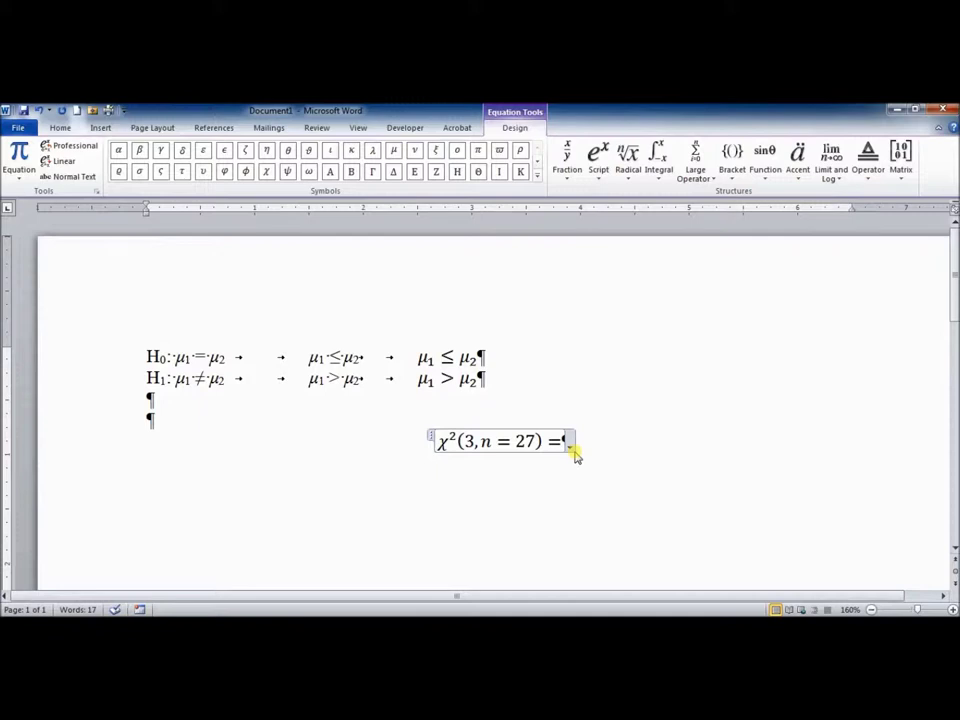
{"action": "type", "text": "12.49"}
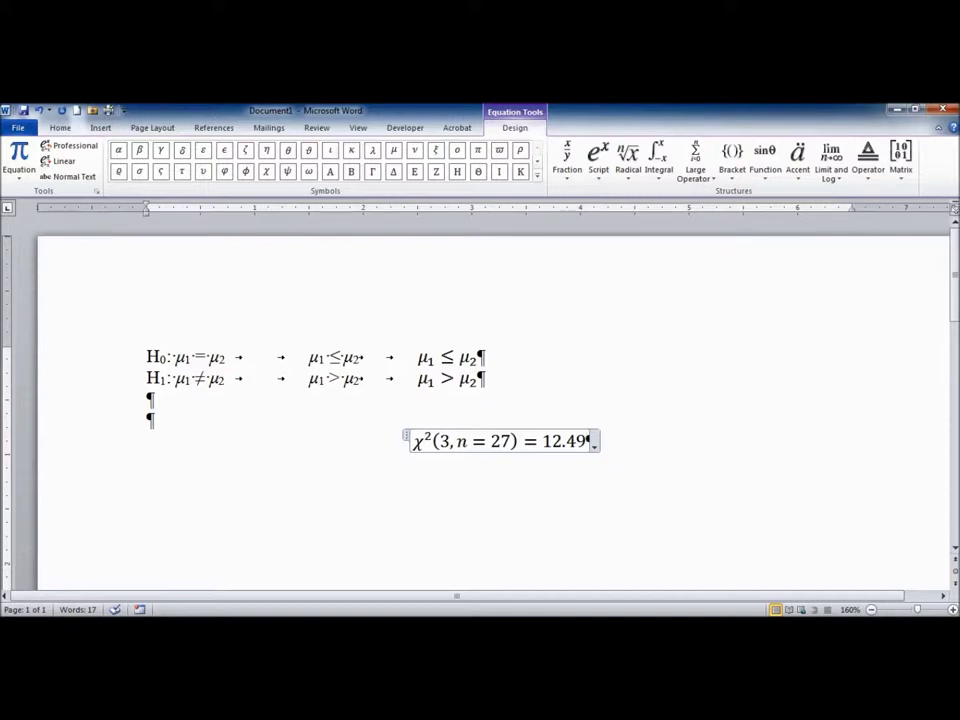
{"action": "type", "text": ", p "}
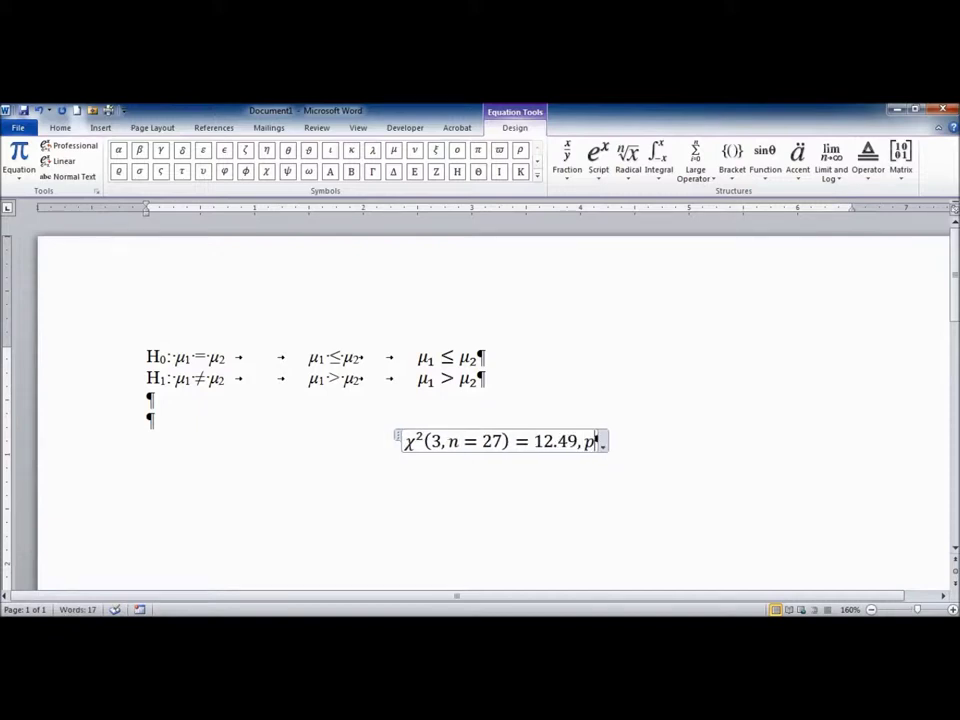
{"action": "type", "text": "="}
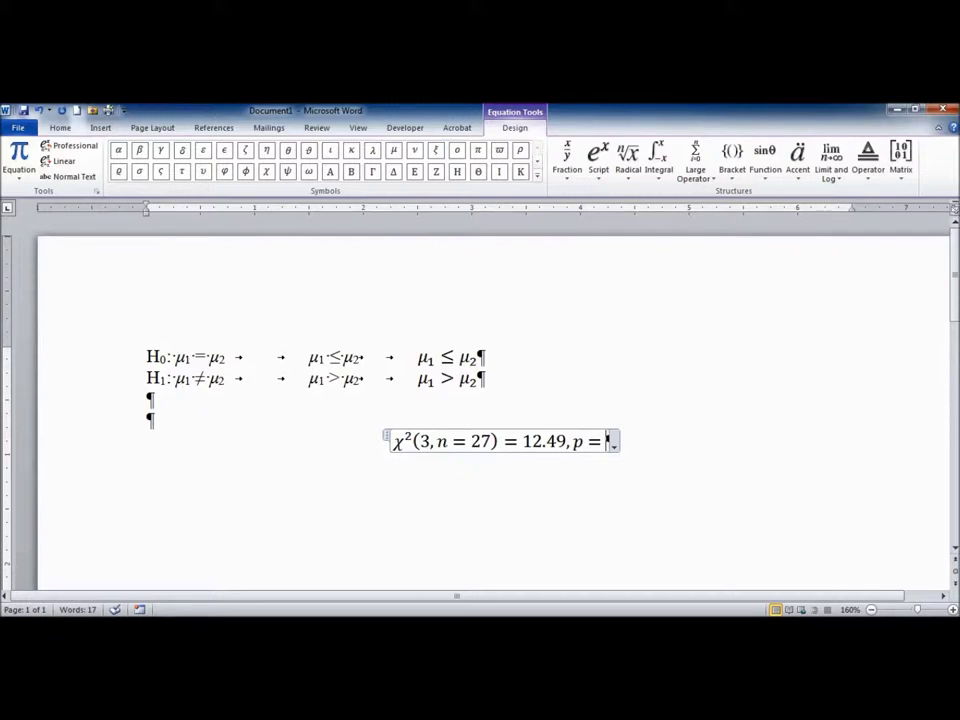
{"action": "type", "text": "."}
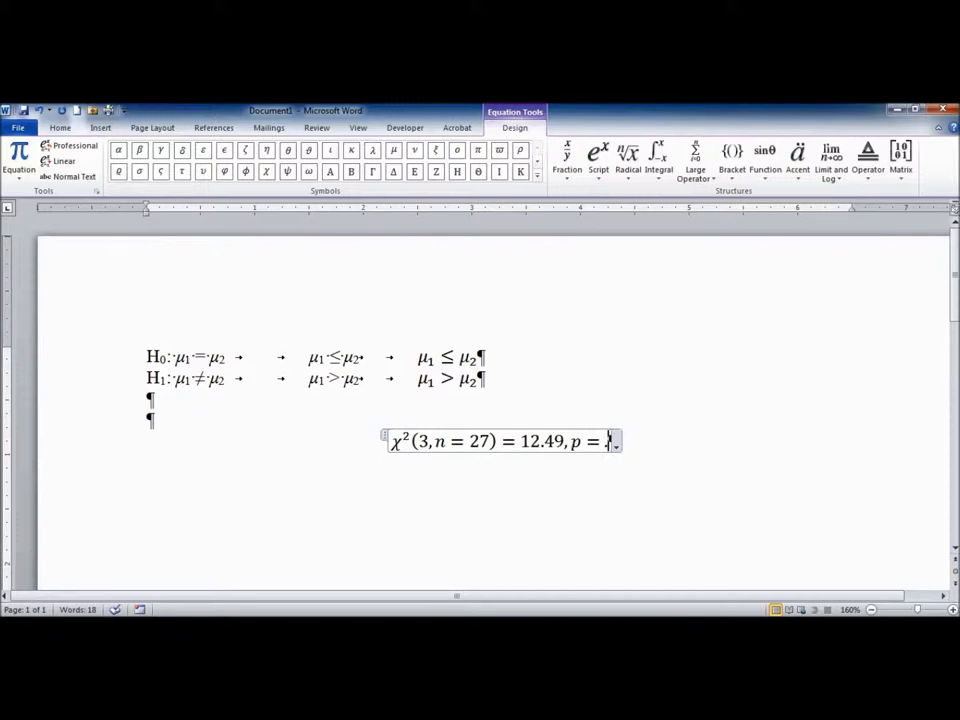
{"action": "type", "text": "02"}
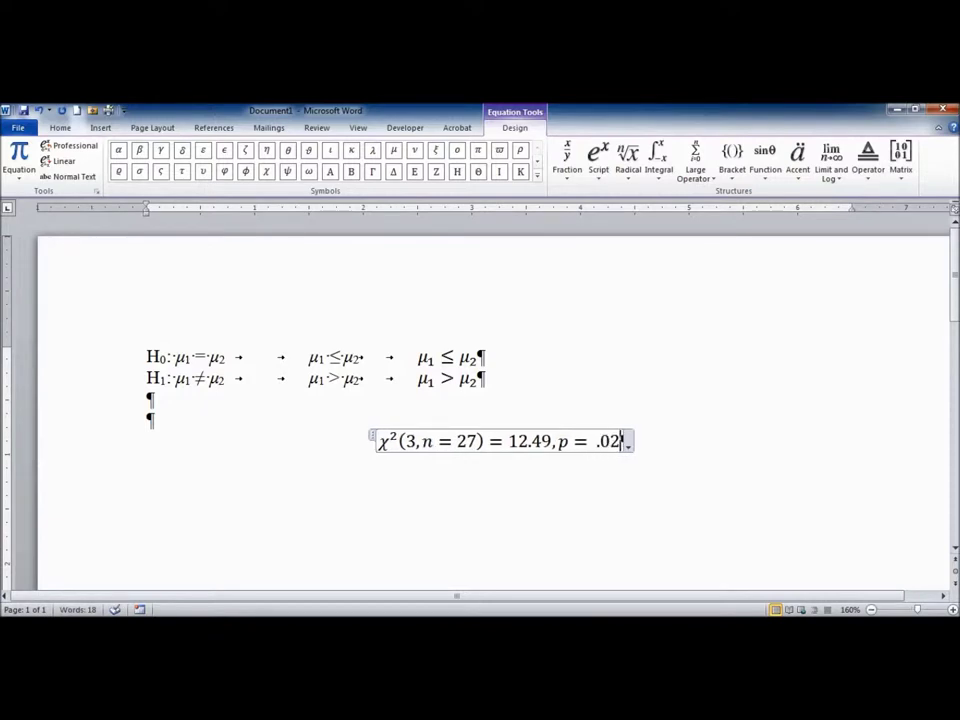
{"action": "left_click", "coordinate": [739, 422]}
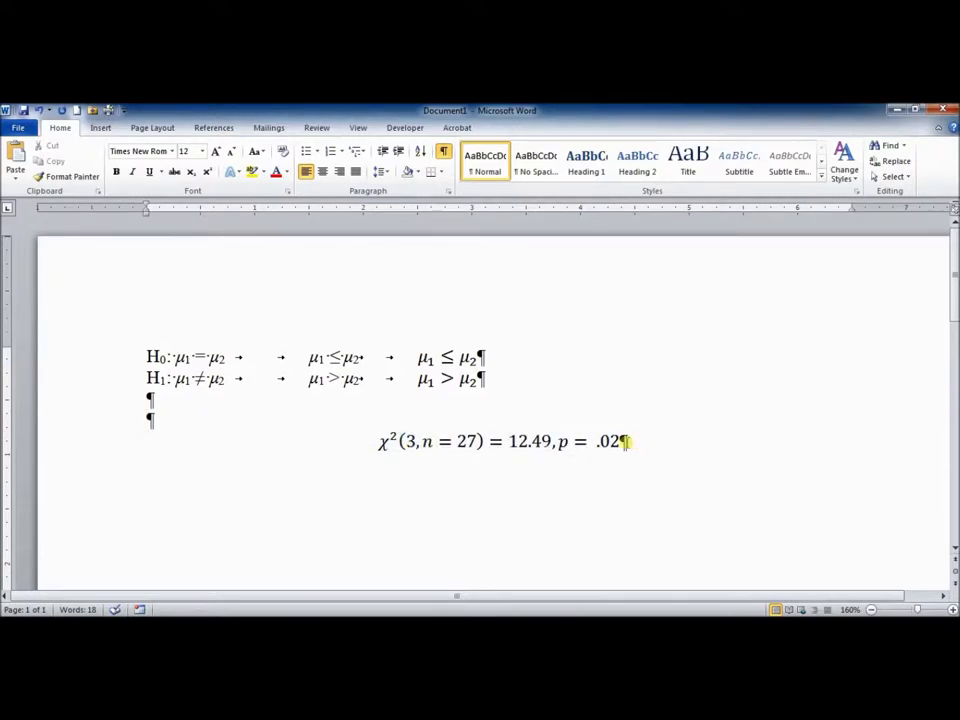
- Enclose the whole chi-square equation in square brackets inside the equation and left-align it
{"action": "left_click", "coordinate": [621, 442]}
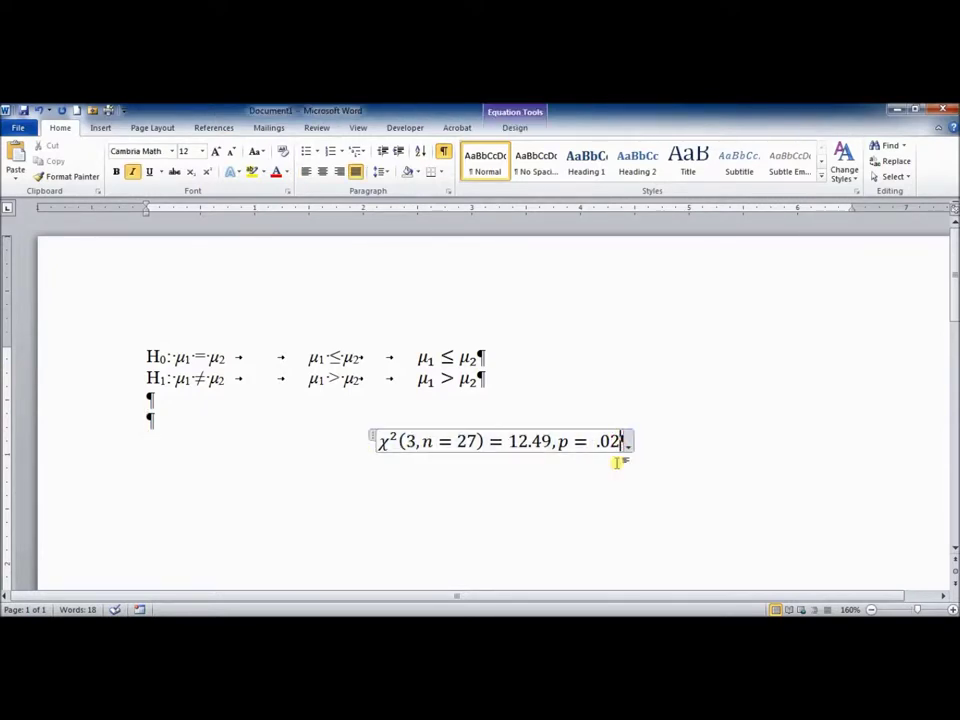
{"action": "type", "text": "]"}
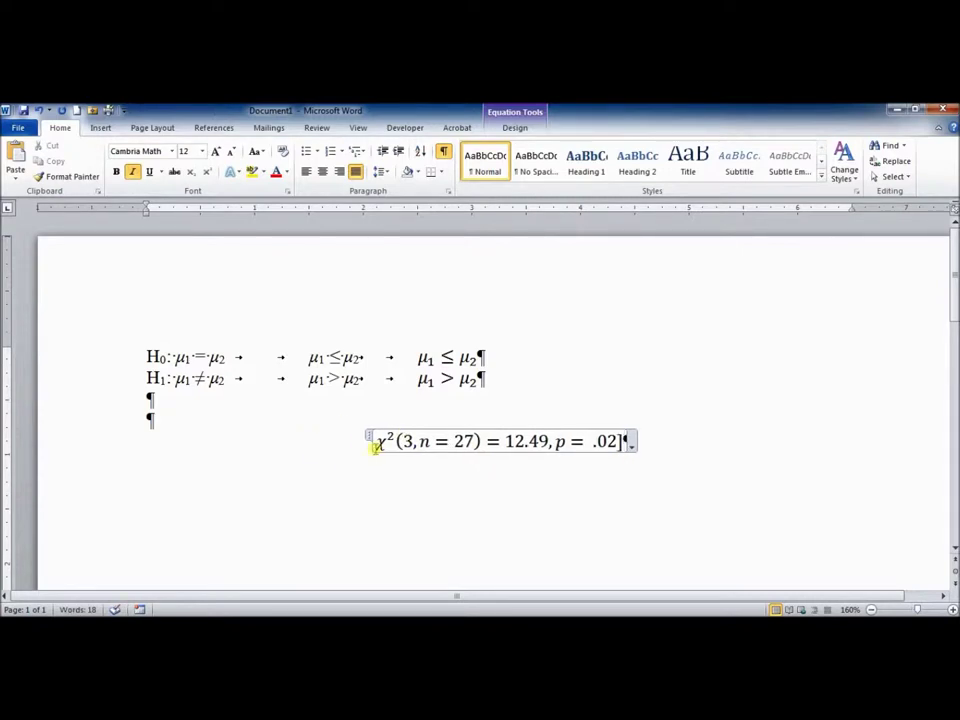
{"action": "left_click", "coordinate": [372, 474]}
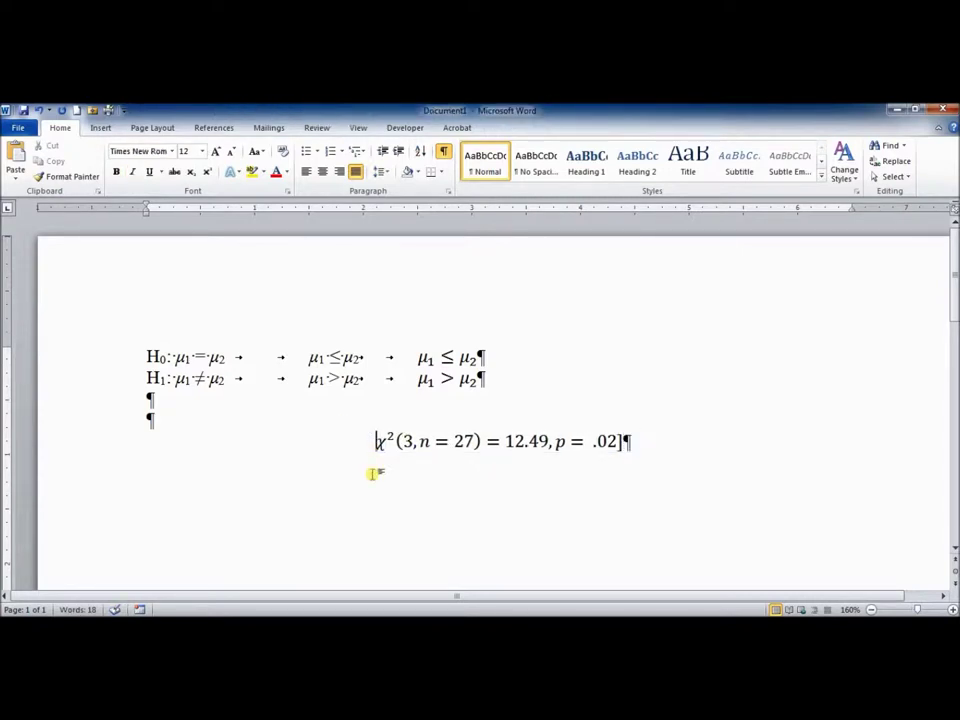
{"action": "type", "text": "["}
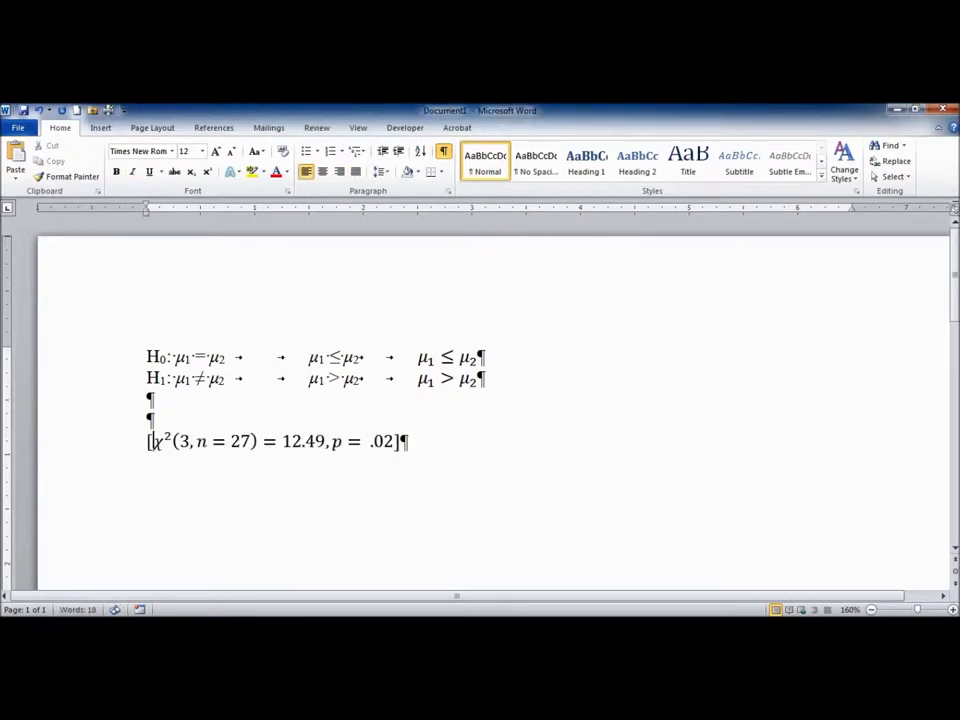
{"action": "key", "text": "ctrl+z"}
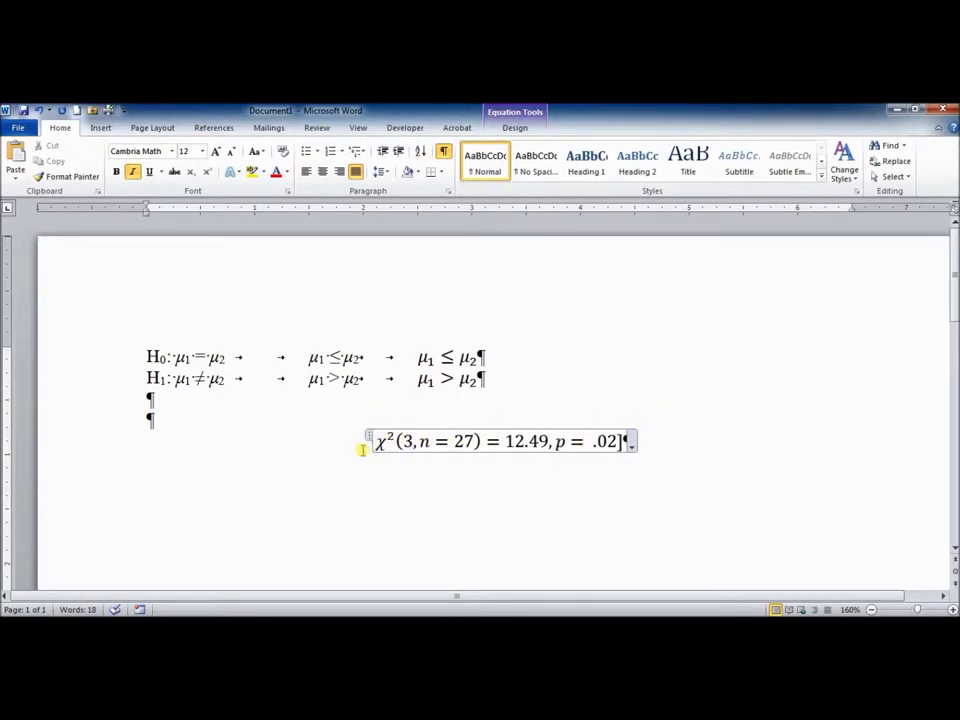
{"action": "left_click", "coordinate": [362, 450]}
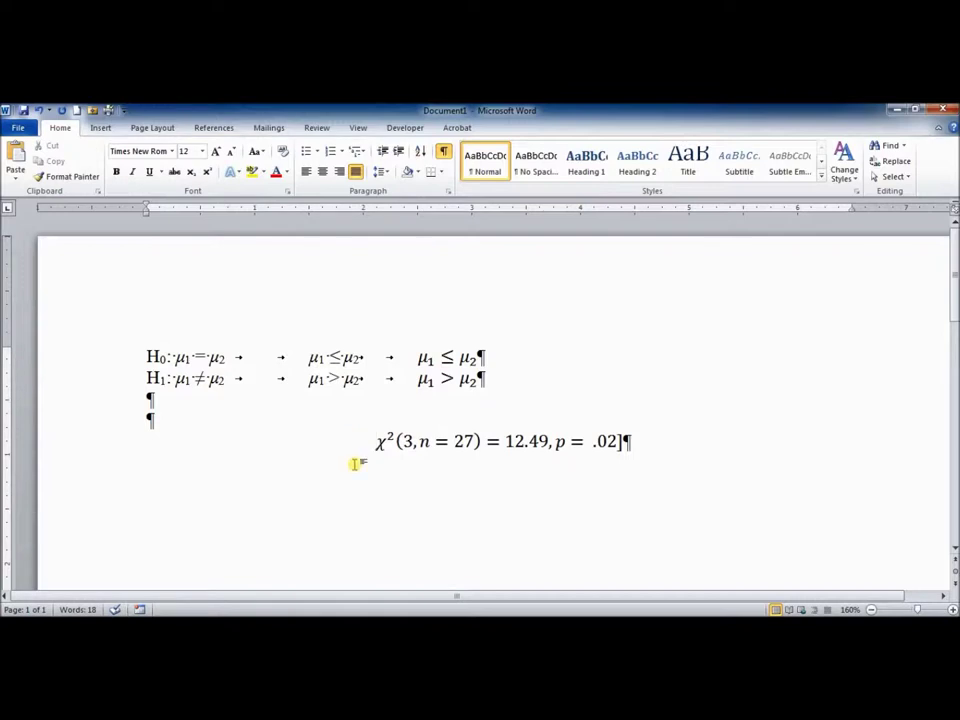
{"action": "key", "text": "Right"}
{"action": "type", "text": "["}
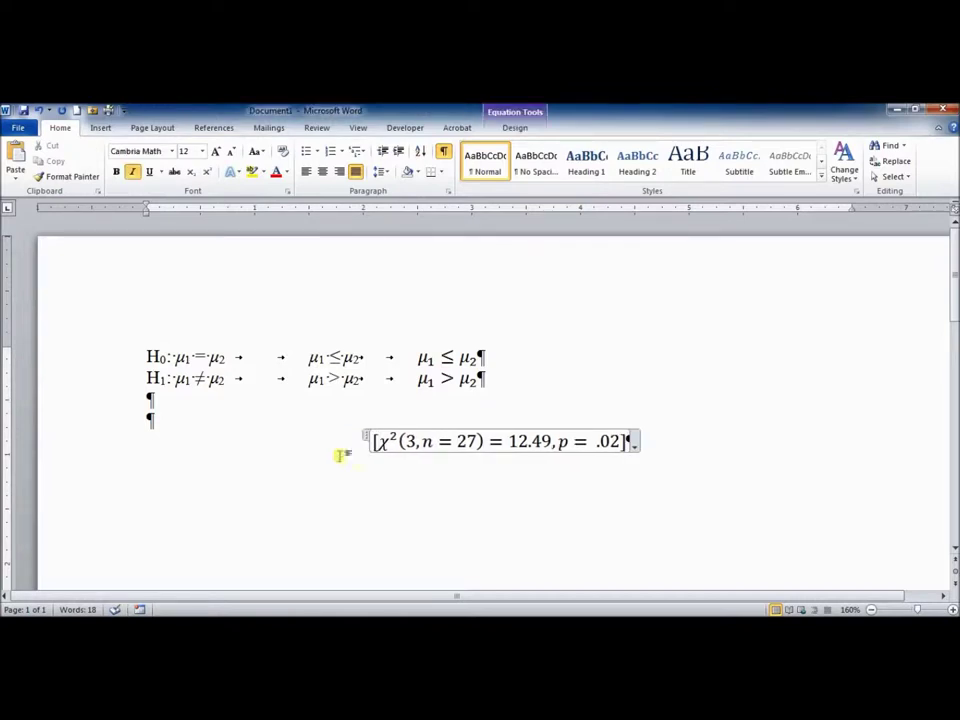
{"action": "left_click", "coordinate": [317, 431]}
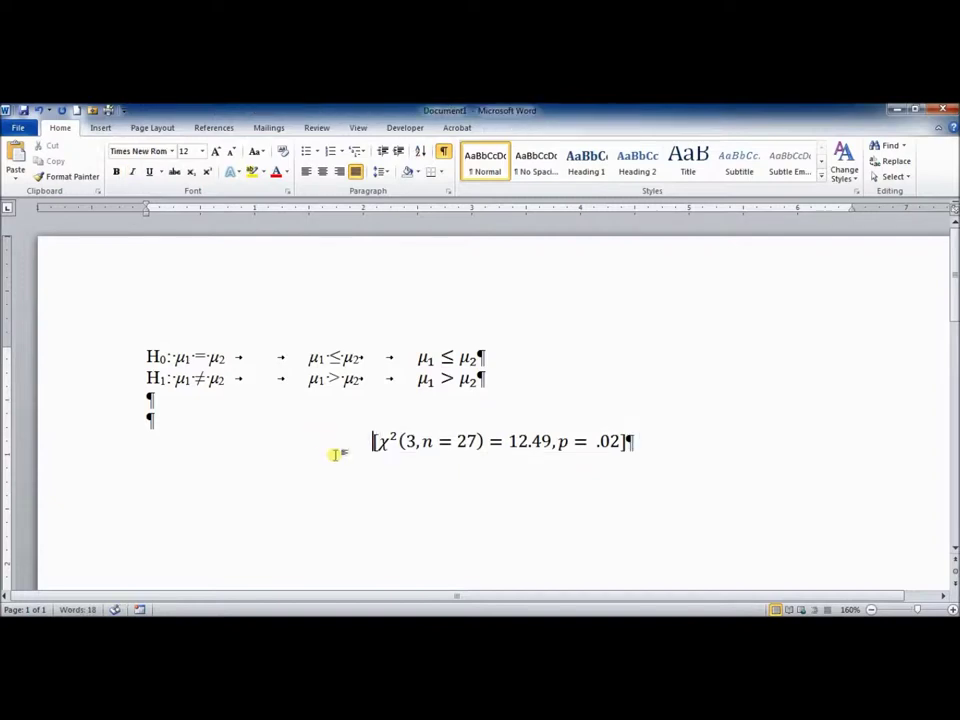
{"action": "left_click", "coordinate": [306, 171]}
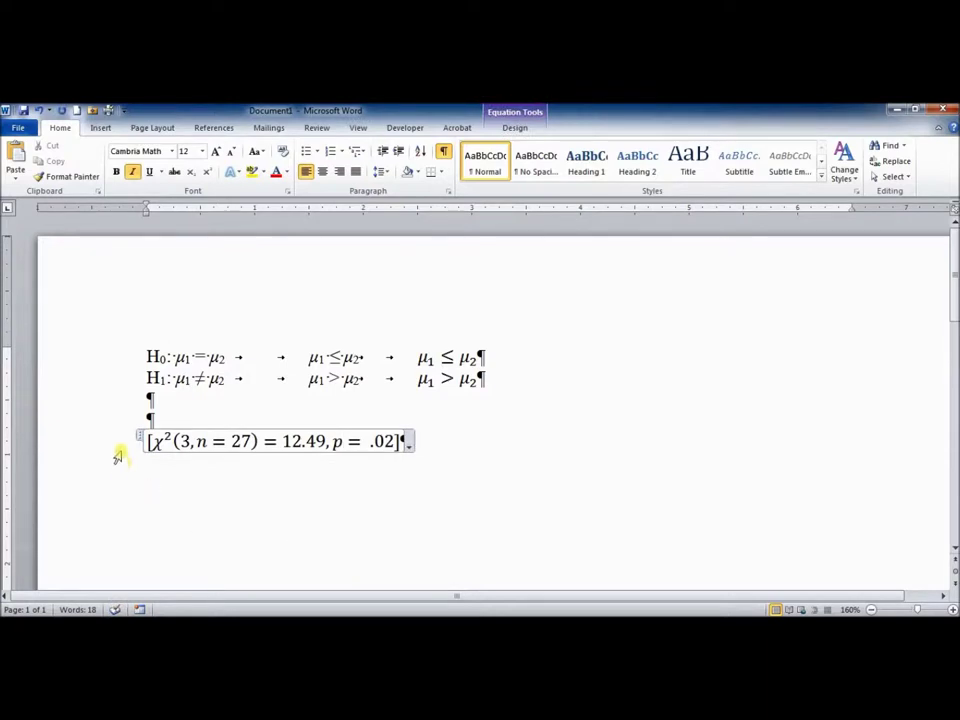
- Write "The results of the chi-square test" as ordinary text in front of the bracketed equation
{"action": "left_click", "coordinate": [124, 450]}
{"action": "left_click", "coordinate": [131, 450]}
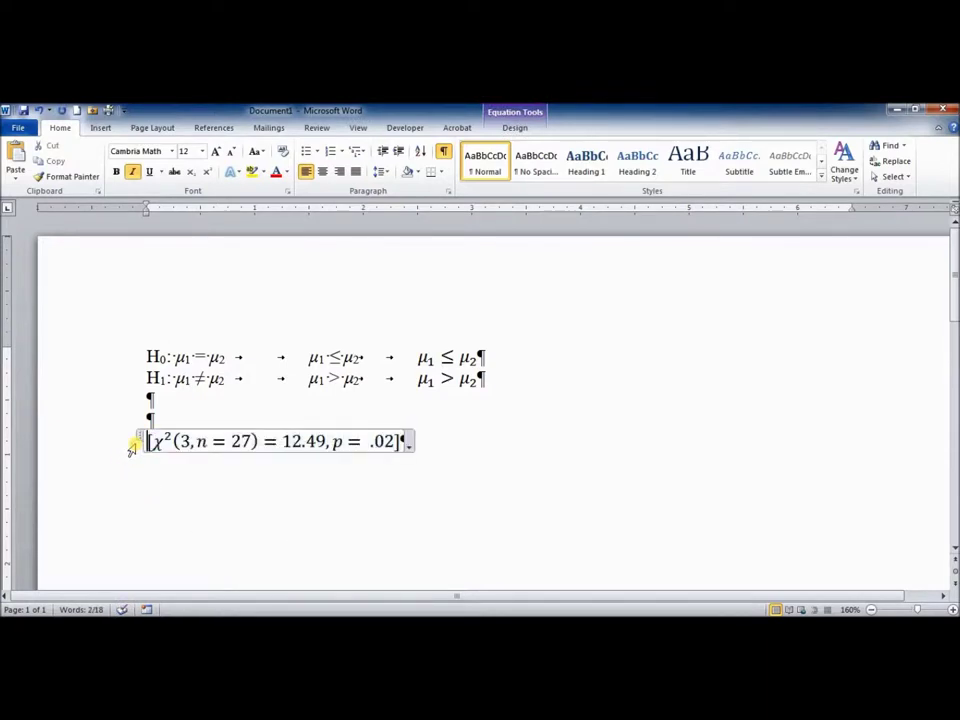
{"action": "type", "text": "The resulst of"}
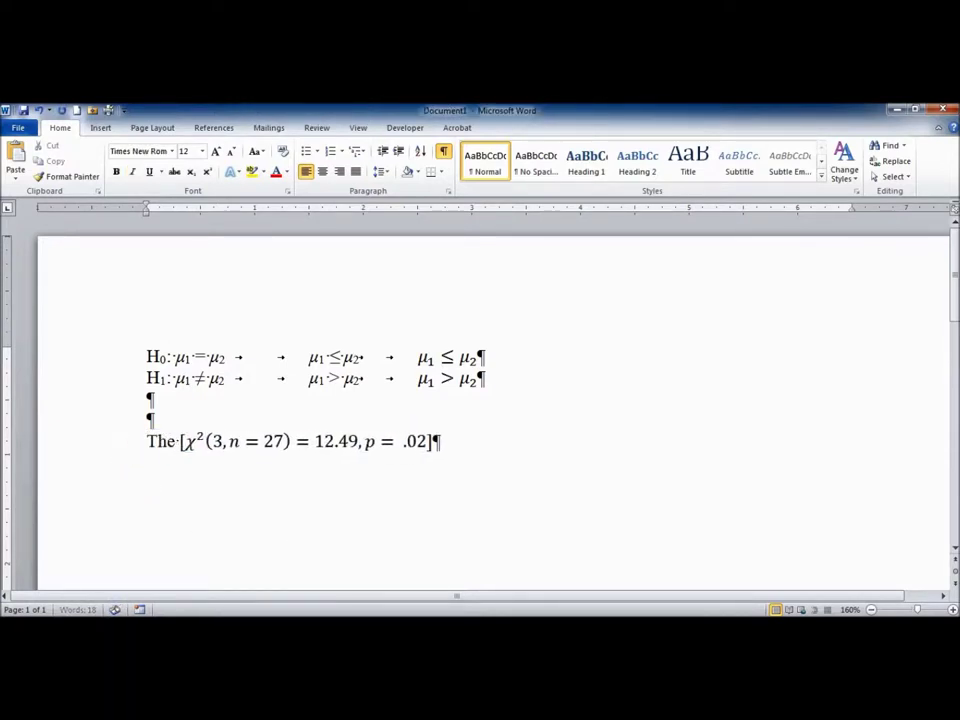
{"action": "key", "text": "BackSpace"}
{"action": "key", "text": "BackSpace"}
{"action": "key", "text": "BackSpace"}
{"action": "key", "text": "BackSpace"}
{"action": "key", "text": "BackSpace"}
{"action": "key", "text": "BackSpace"}
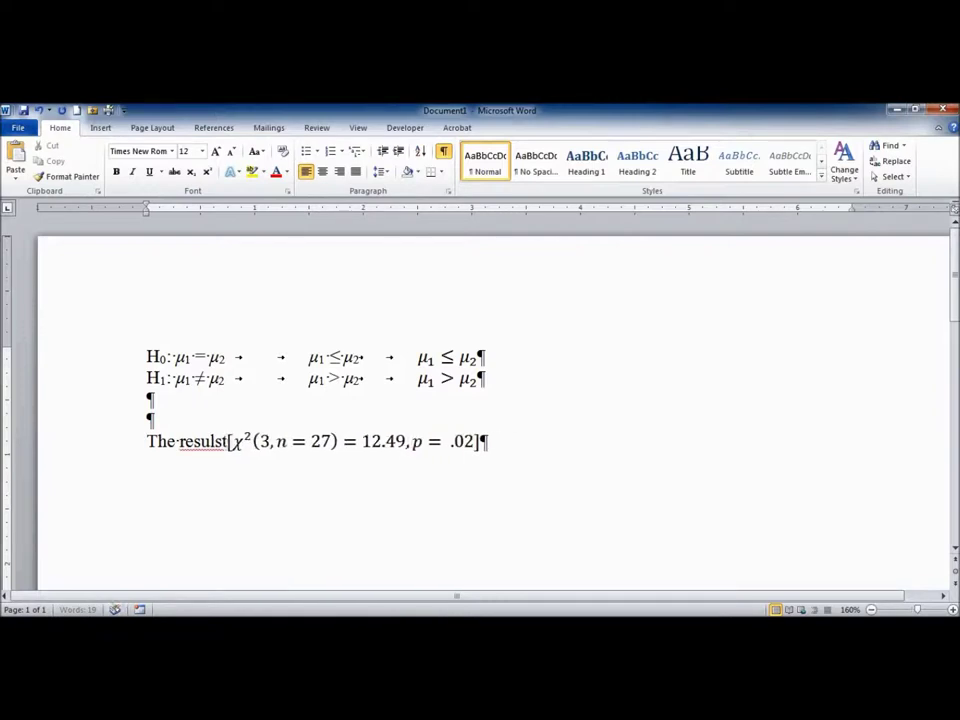
{"action": "type", "text": "ts of the "}
{"action": "type", "text": "chi-s"}
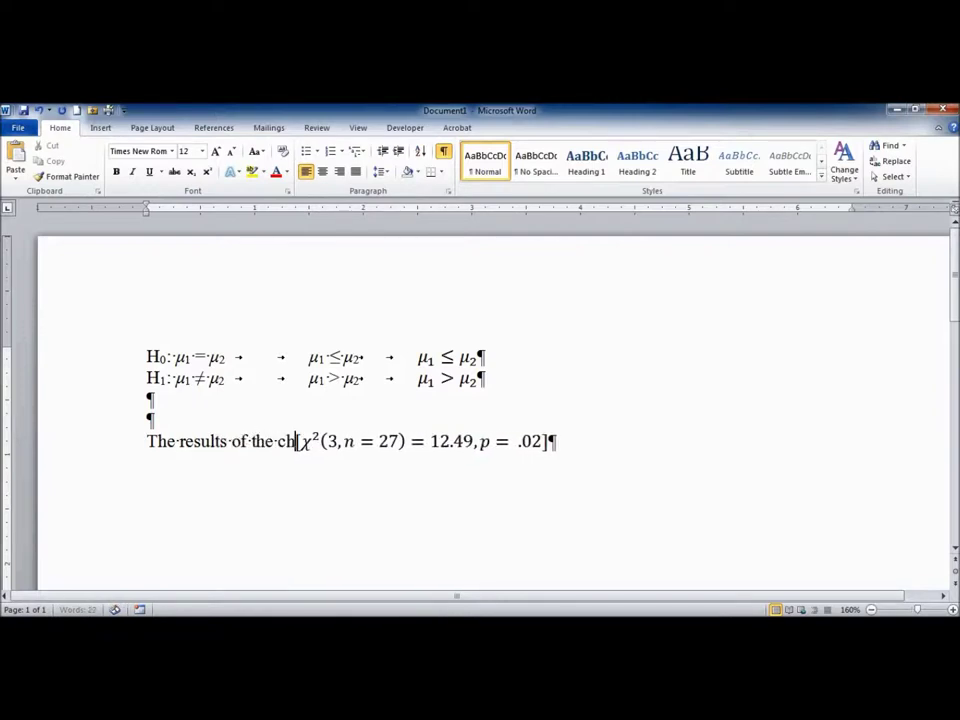
{"action": "type", "text": "quare tests"}
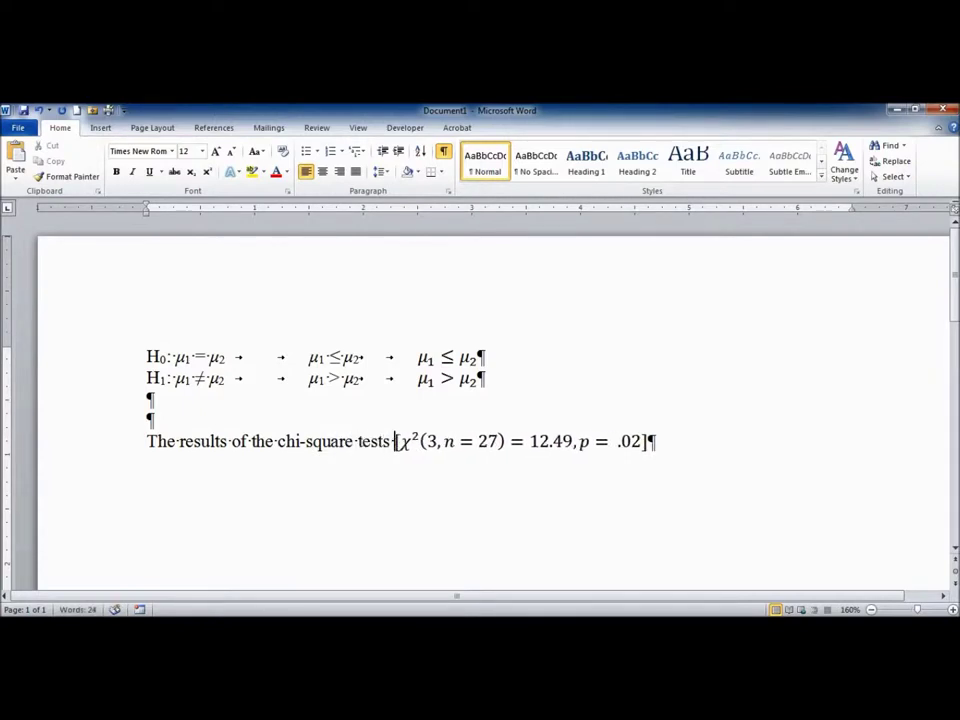
{"action": "key", "text": "BackSpace"}
{"action": "key", "text": "BackSpace"}
- Continue the sentence before the equation with "showed a significant difference in variables A and B"
{"action": "type", "text": "showed "}
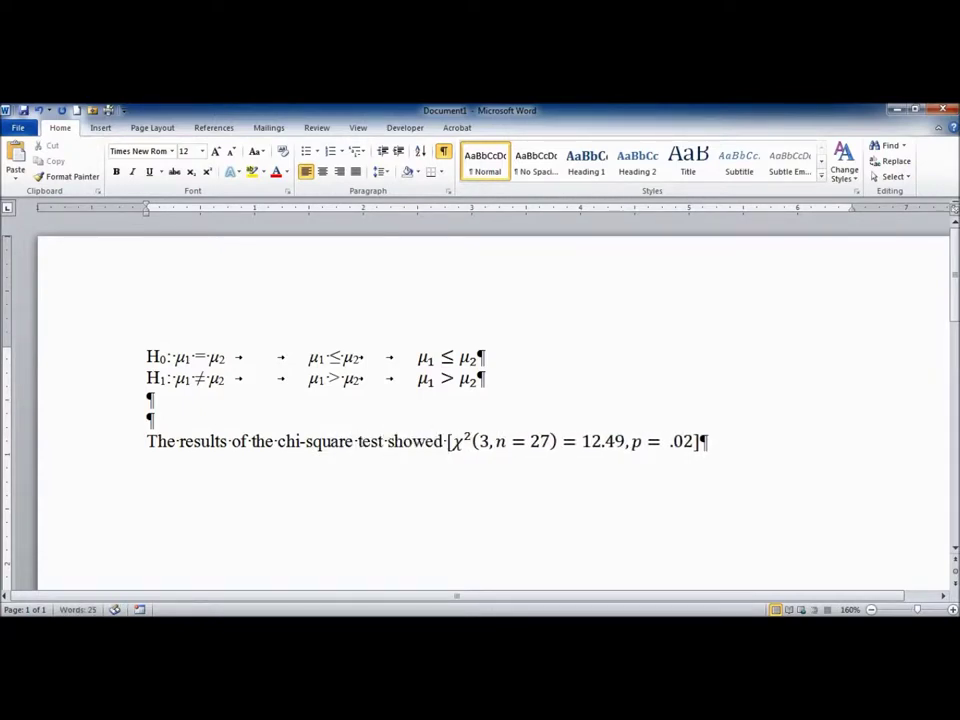
{"action": "type", "text": "a isgn"}
{"action": "key", "text": "BackSpace"}
{"action": "key", "text": "BackSpace"}
{"action": "key", "text": "BackSpace"}
{"action": "key", "text": "BackSpace"}
{"action": "type", "text": "sig"}
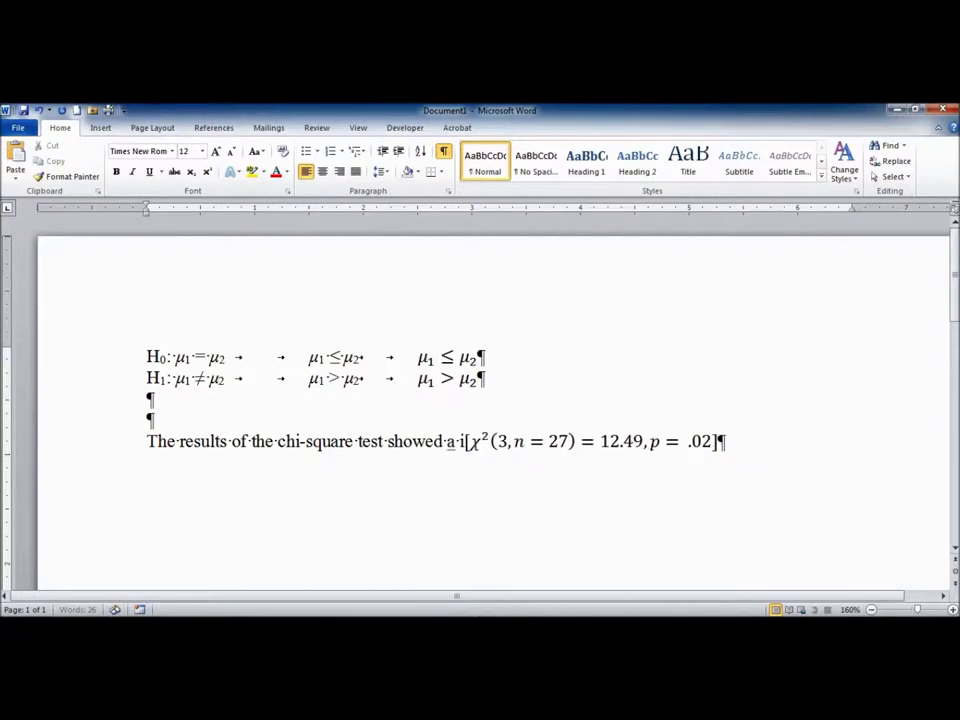
{"action": "type", "text": "nificant diff"}
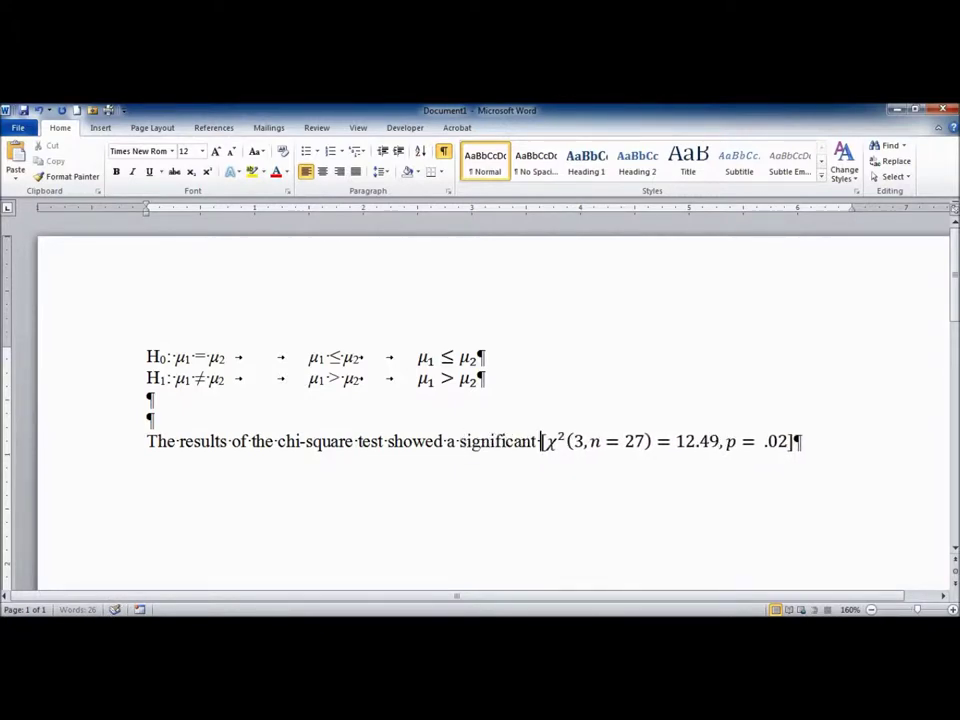
{"action": "type", "text": "erence "}
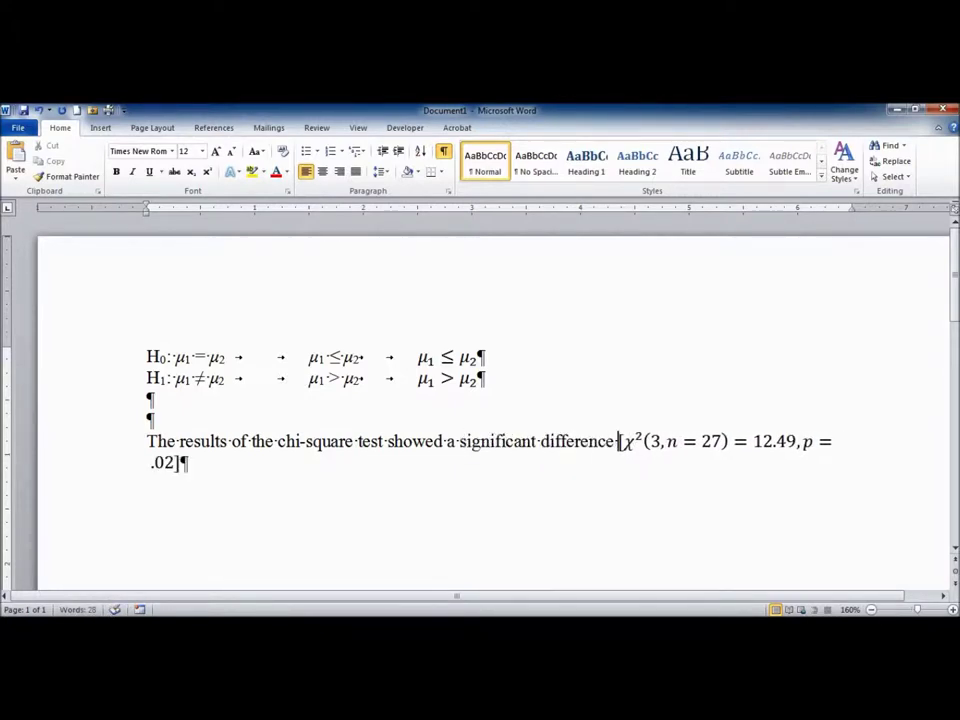
{"action": "type", "text": "in variables "}
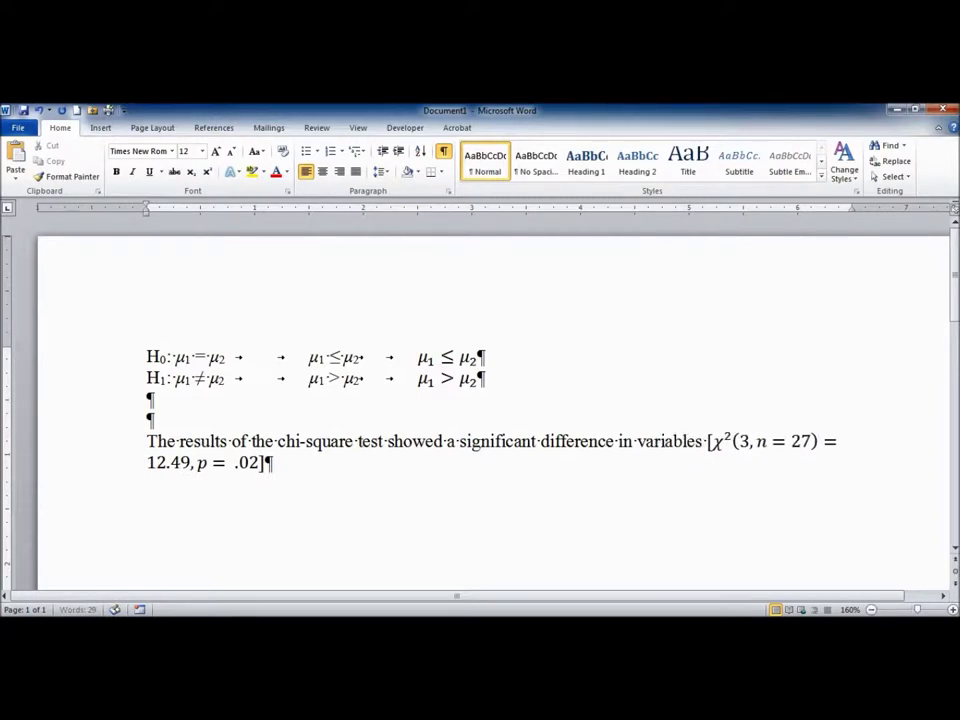
{"action": "type", "text": "A and "}
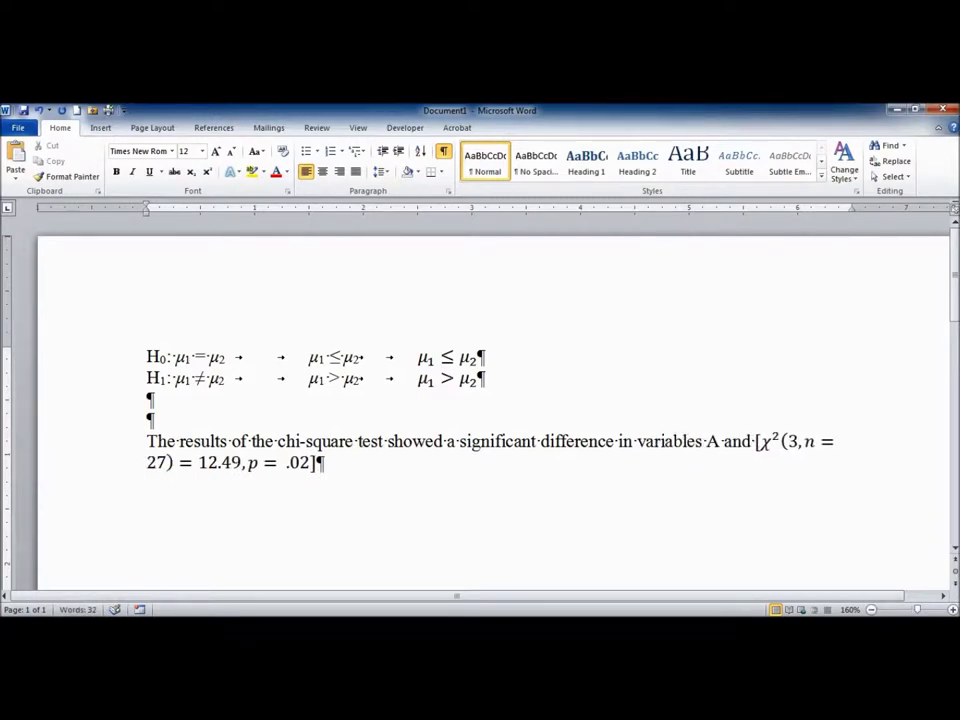
{"action": "type", "text": "B"}
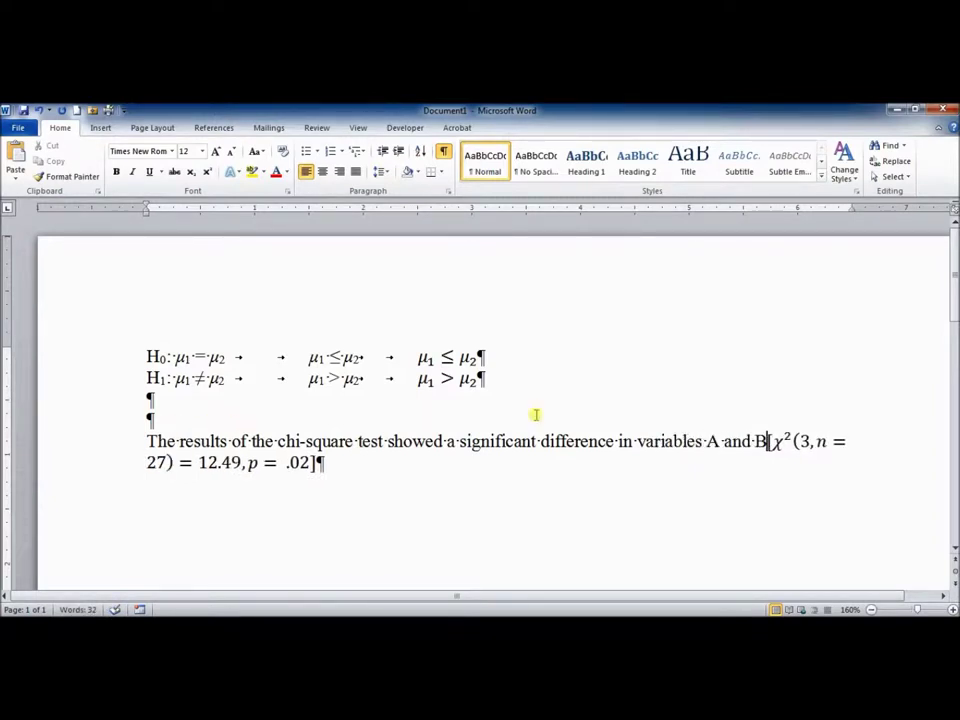
- Replace "difference in" with "relationship between" in the chi-square results sentence
{"action": "left_click_drag", "start_coordinate": [541, 441], "coordinate": [612, 452]}
{"action": "type", "text": "relationship"}
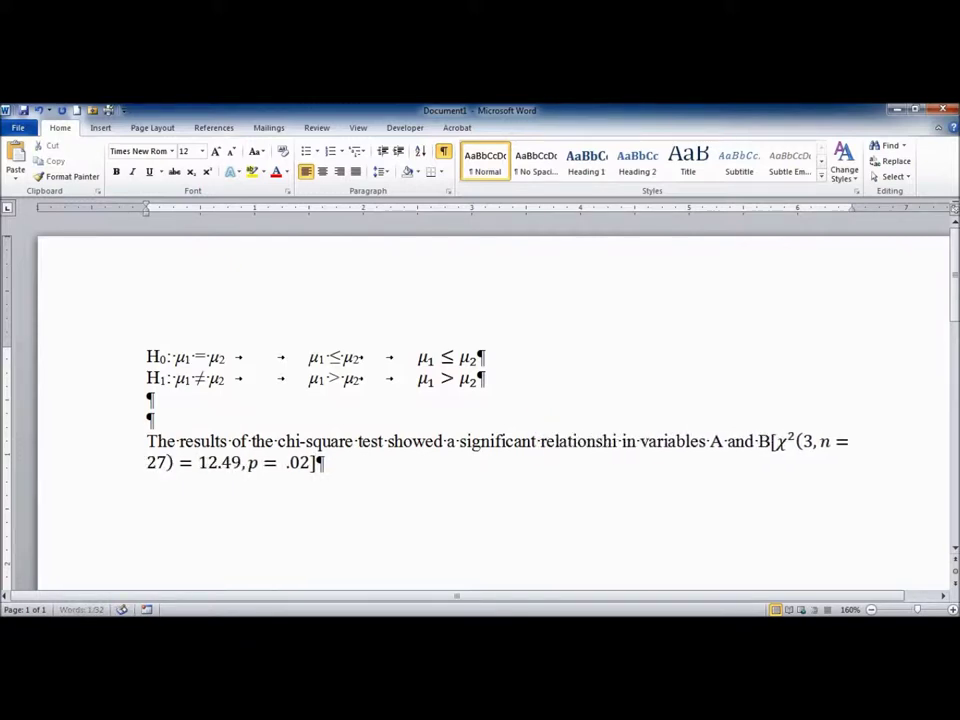
{"action": "type", "text": " between"}
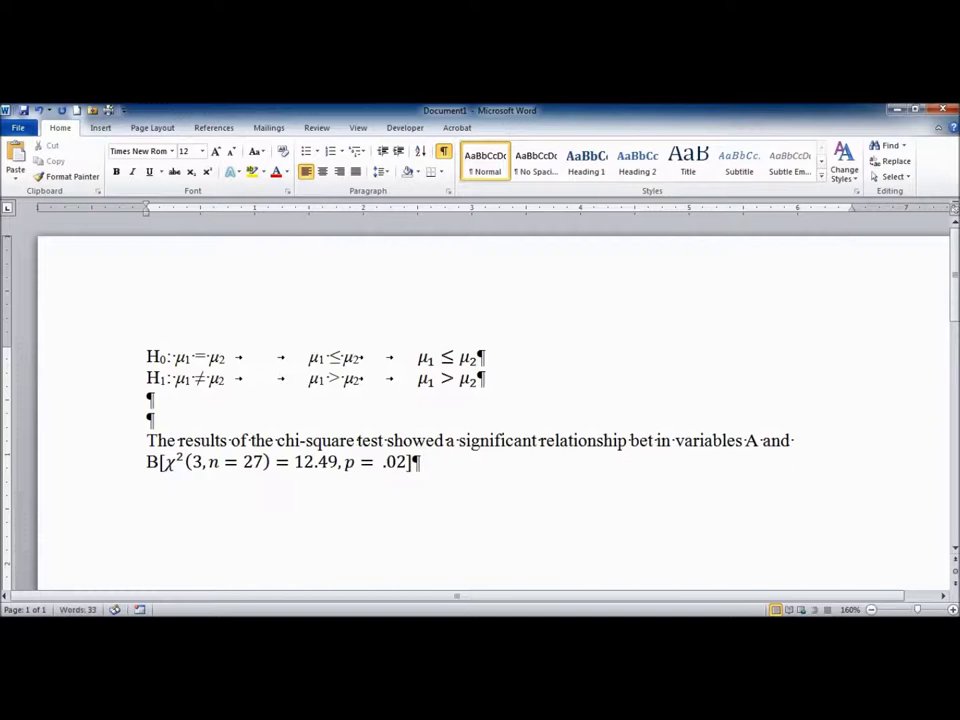
{"action": "key", "text": "Delete"}
{"action": "key", "text": "Delete"}
{"action": "key", "text": "Delete"}
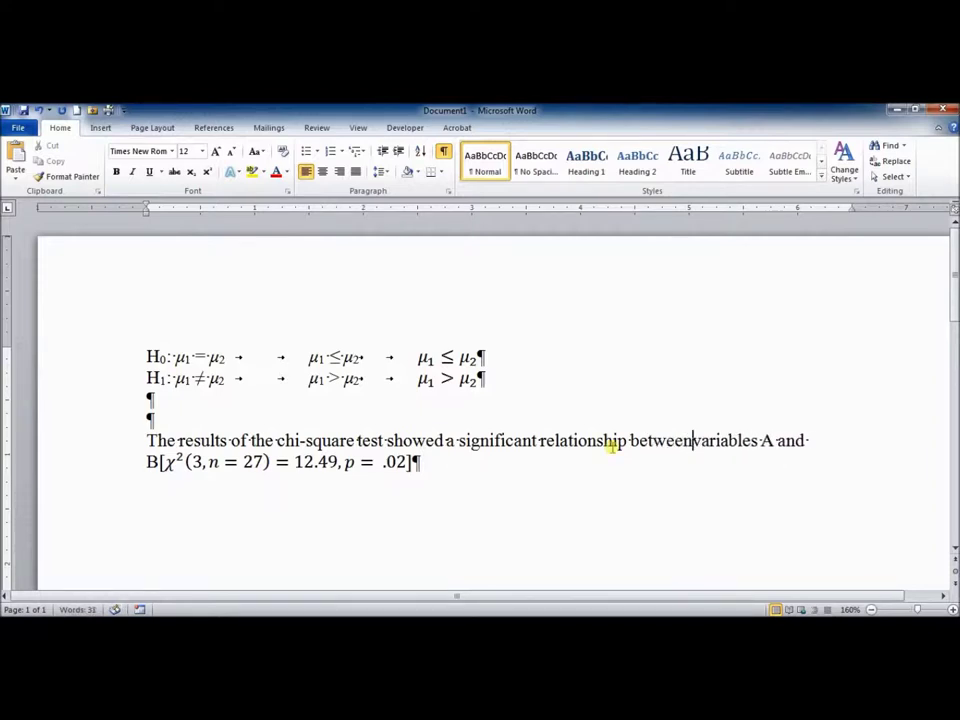
- Separate "B" from the bracketed equation with a space and end the sentence with a period after the equation
{"action": "left_click", "coordinate": [157, 461]}
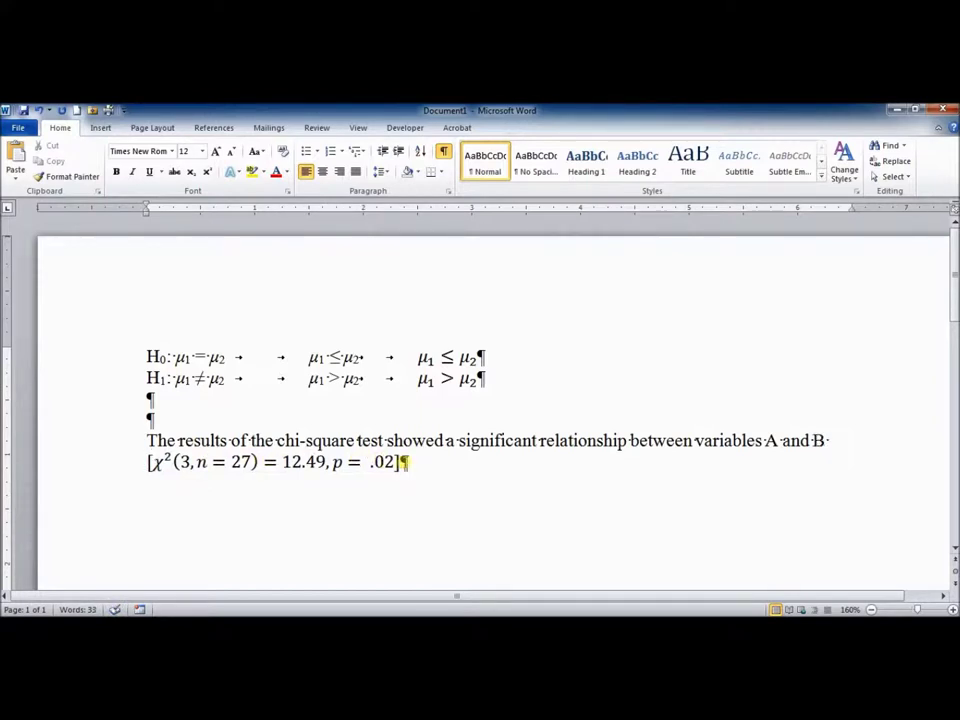
{"action": "left_click", "coordinate": [404, 461]}
{"action": "type", "text": "."}
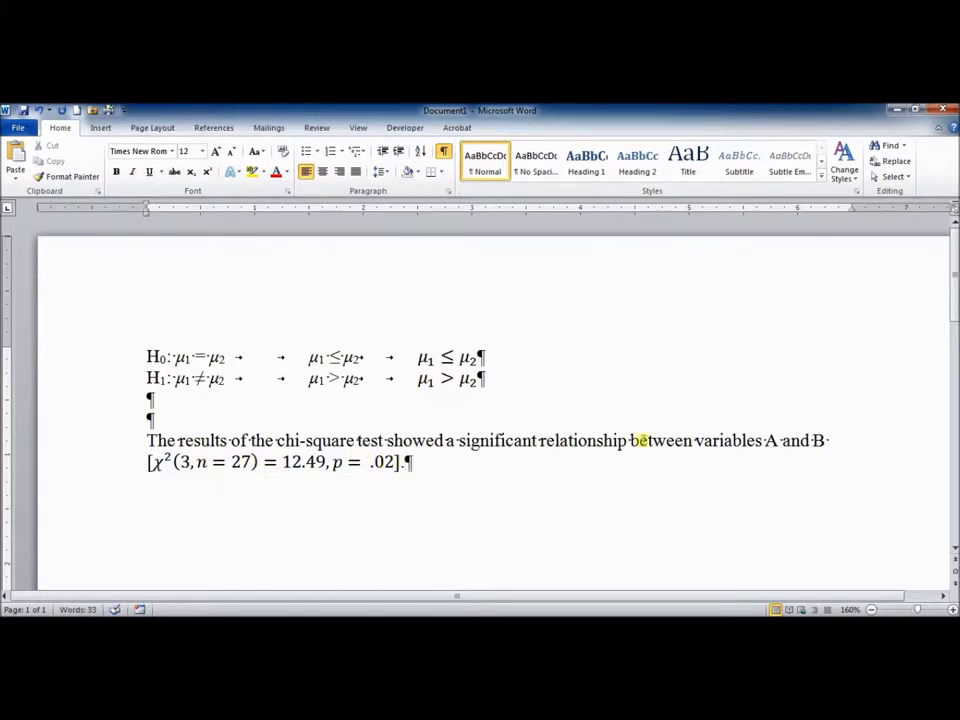